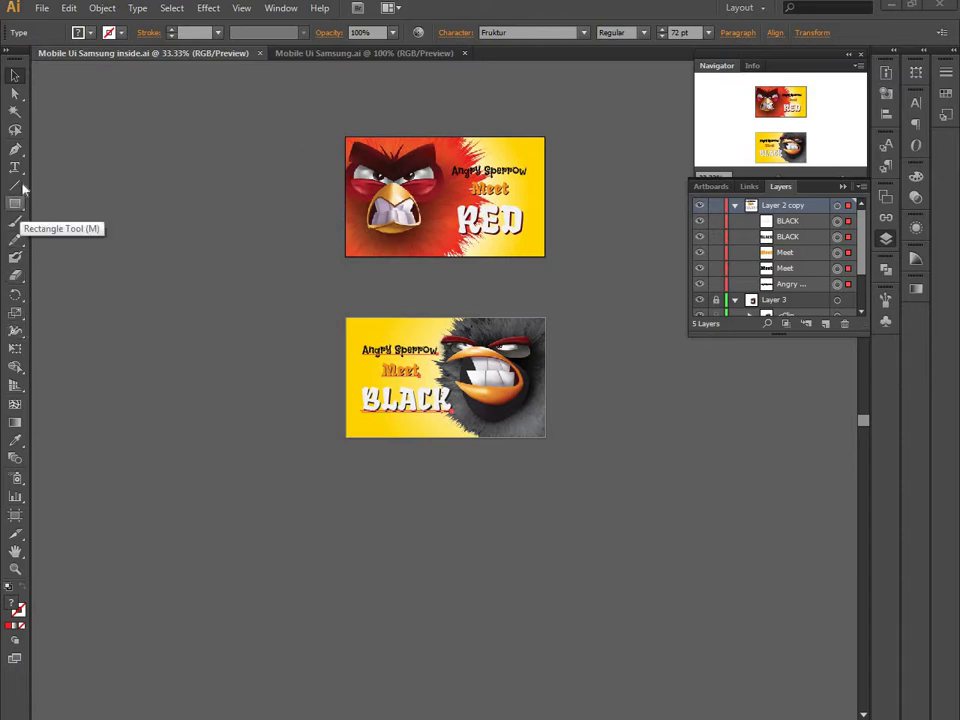
- Draw a third artboard below Artboard 2 and size it to 800 × 480 px
click(15, 515)
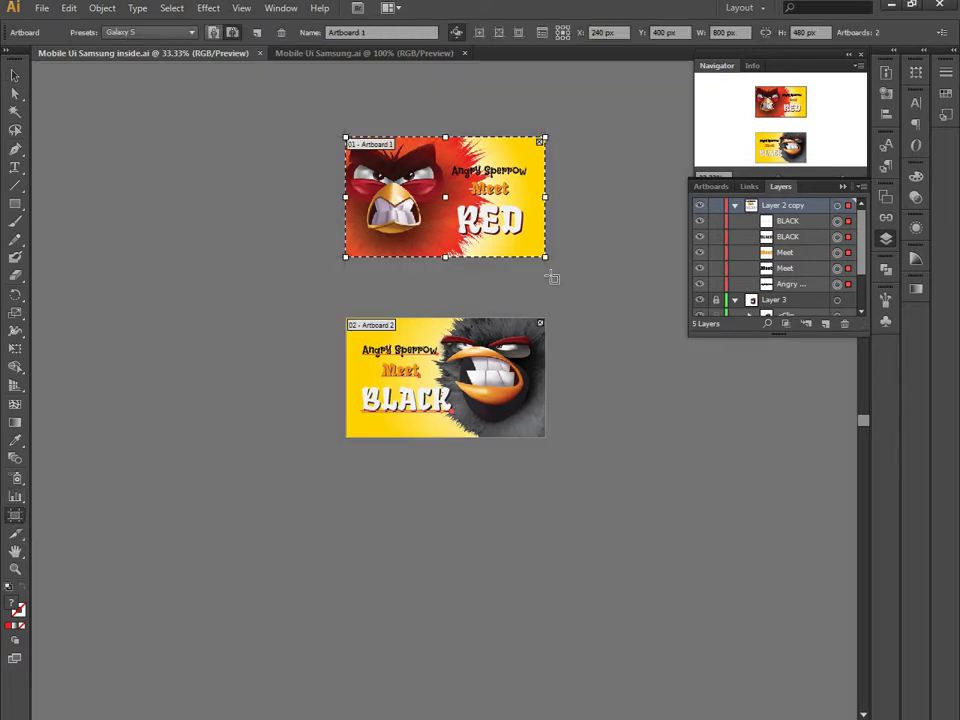
scroll(424, 375, down, 2)
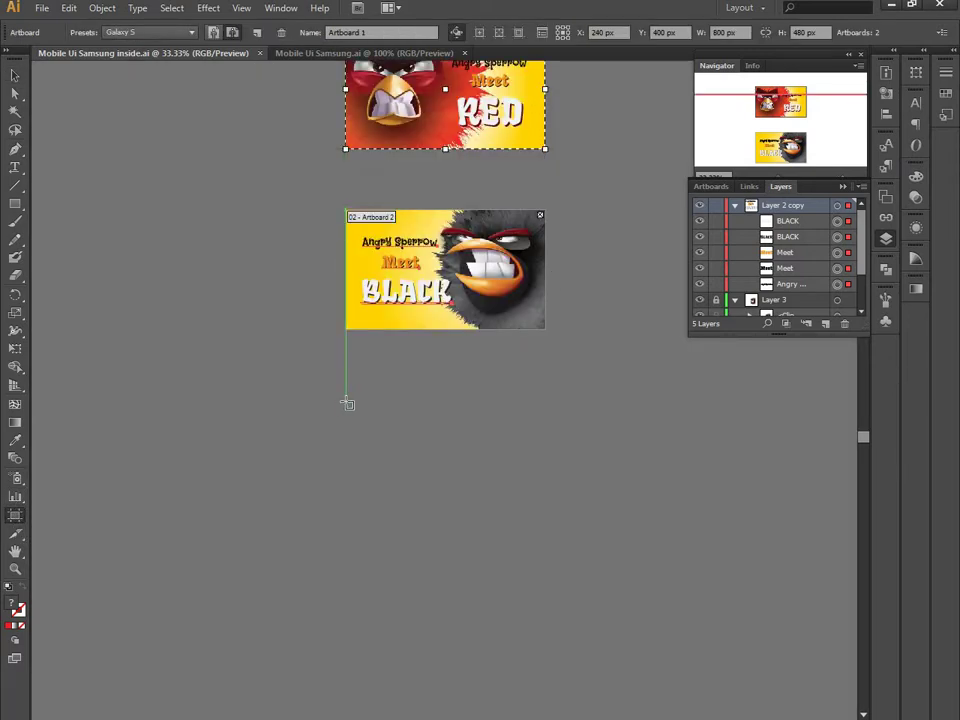
mouse_move(347, 403)
mouse_down()
mouse_move(549, 530)
mouse_move(548, 522)
mouse_up()
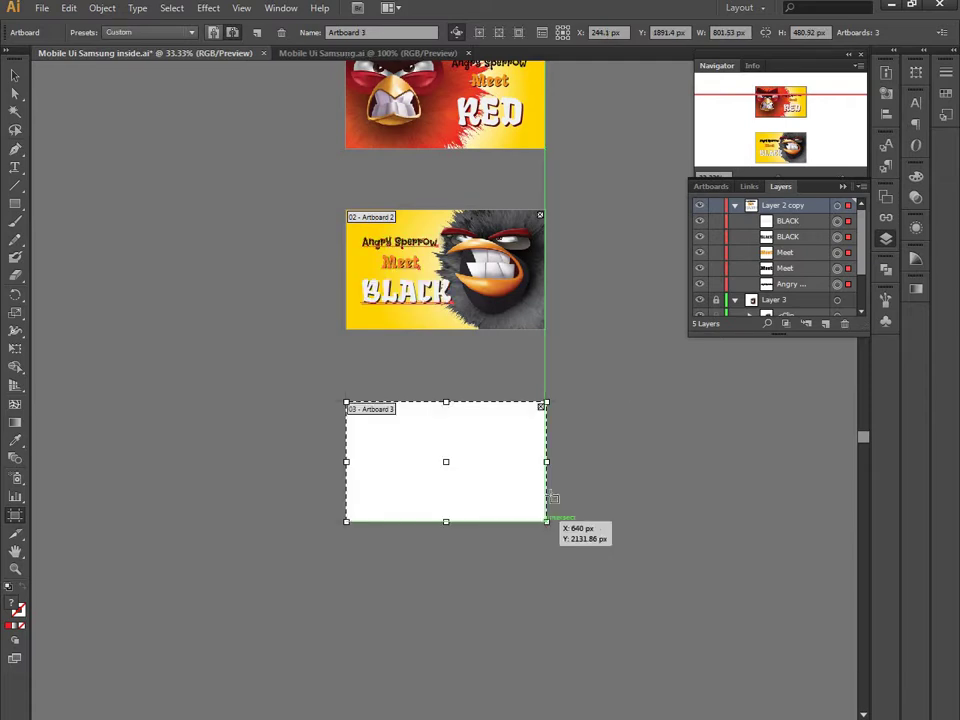
click(818, 32)
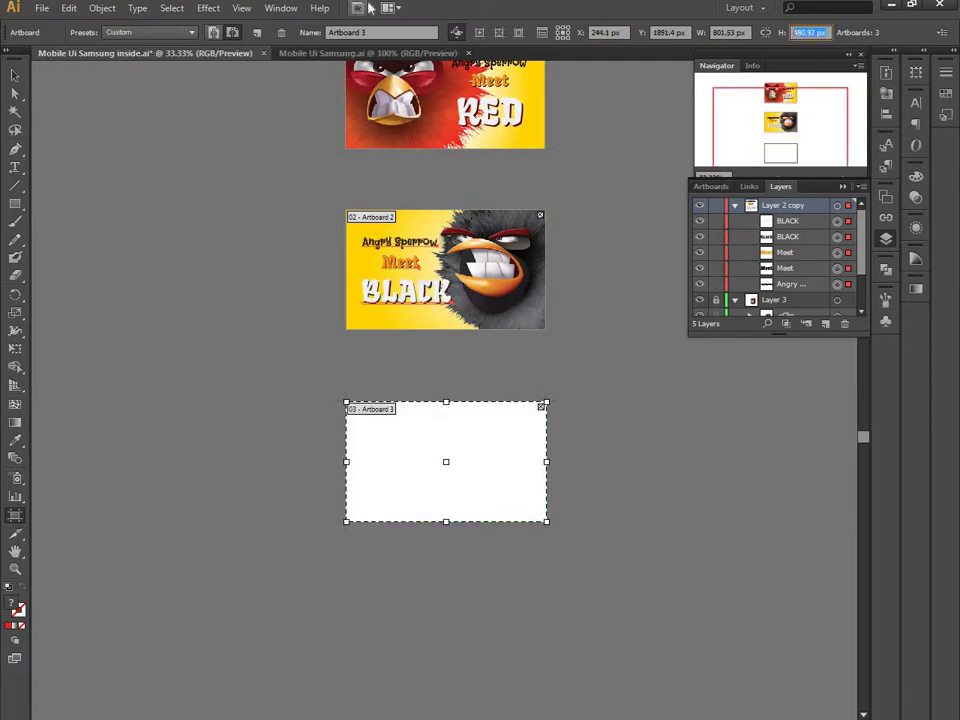
text(1)
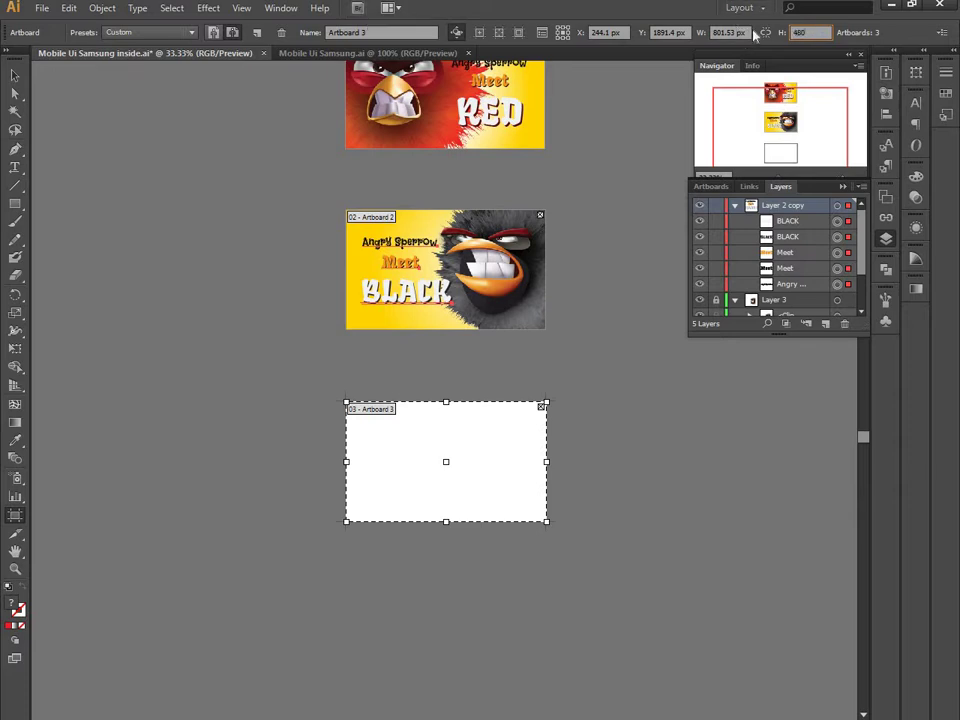
key(shift+Tab)
text(8)
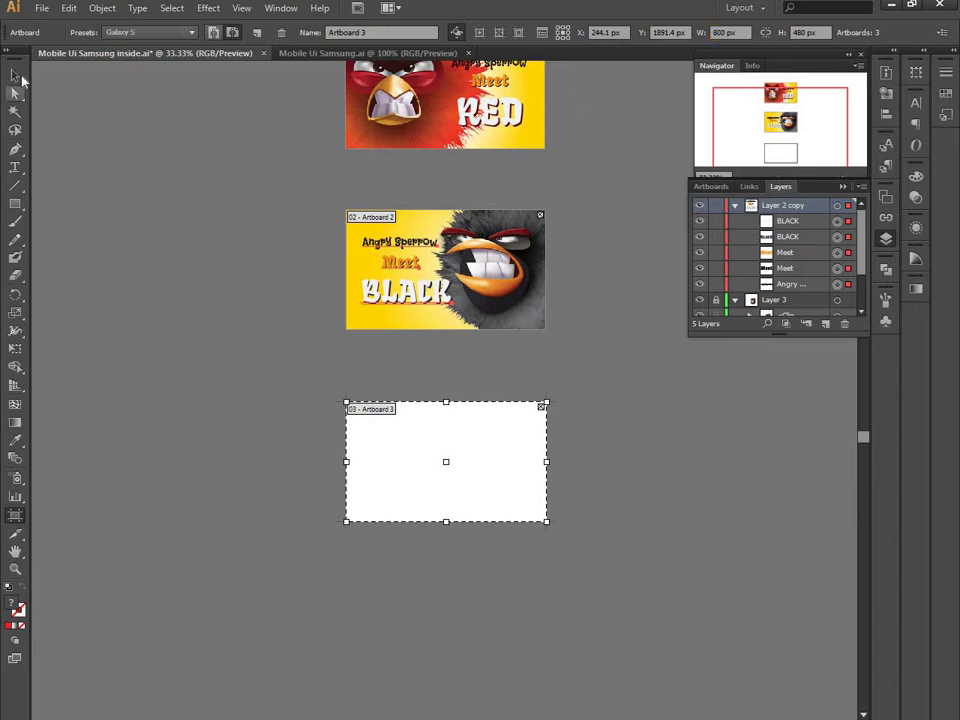
click(15, 75)
click(497, 450)
- Zoom in to 50% and try a rectangle over the empty artboard, then undo it
key(ctrl+equal)
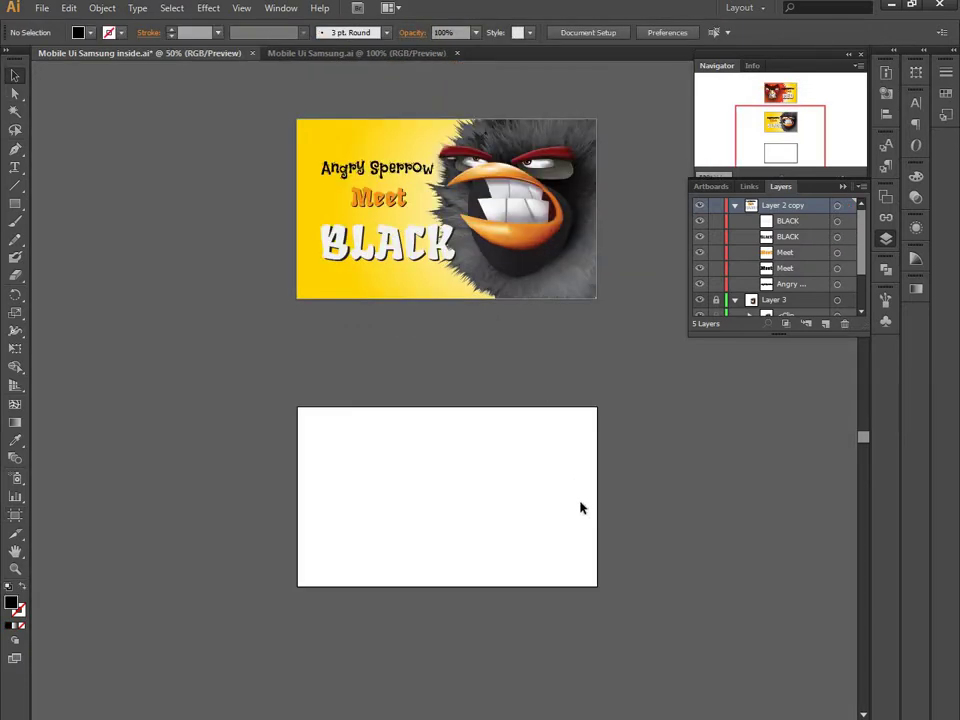
scroll(468, 442, up, 2)
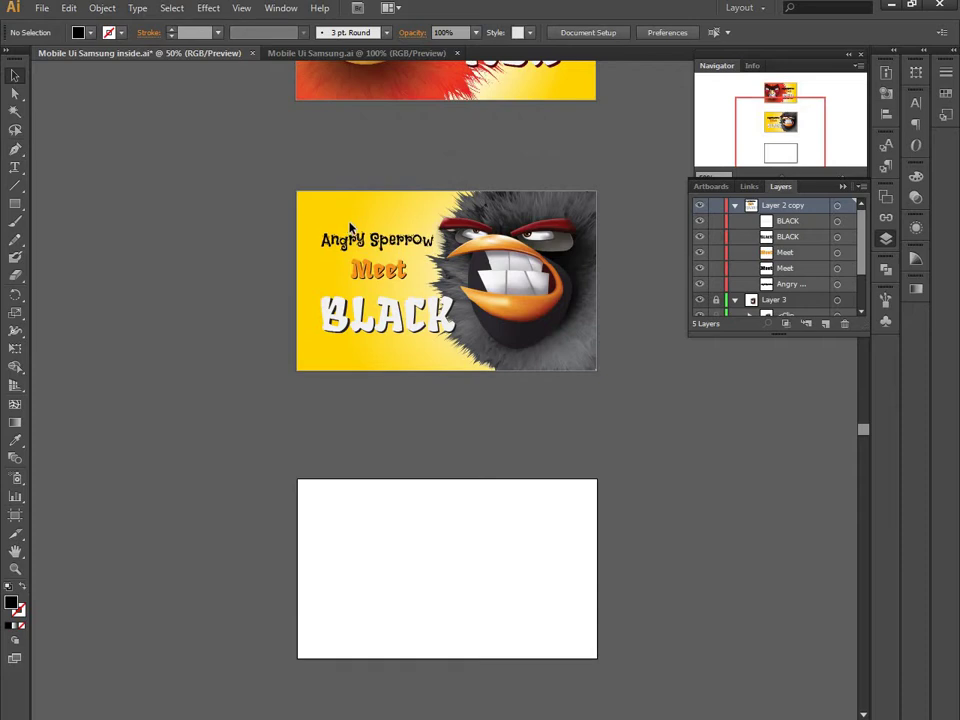
click(384, 210)
scroll(367, 297, down, 1)
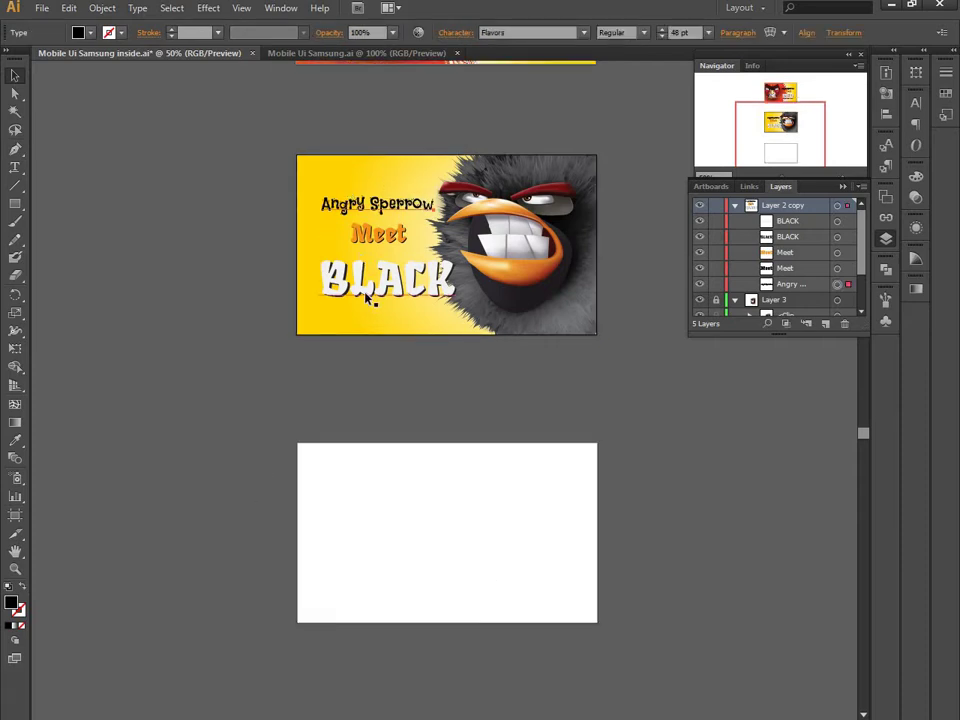
click(15, 203)
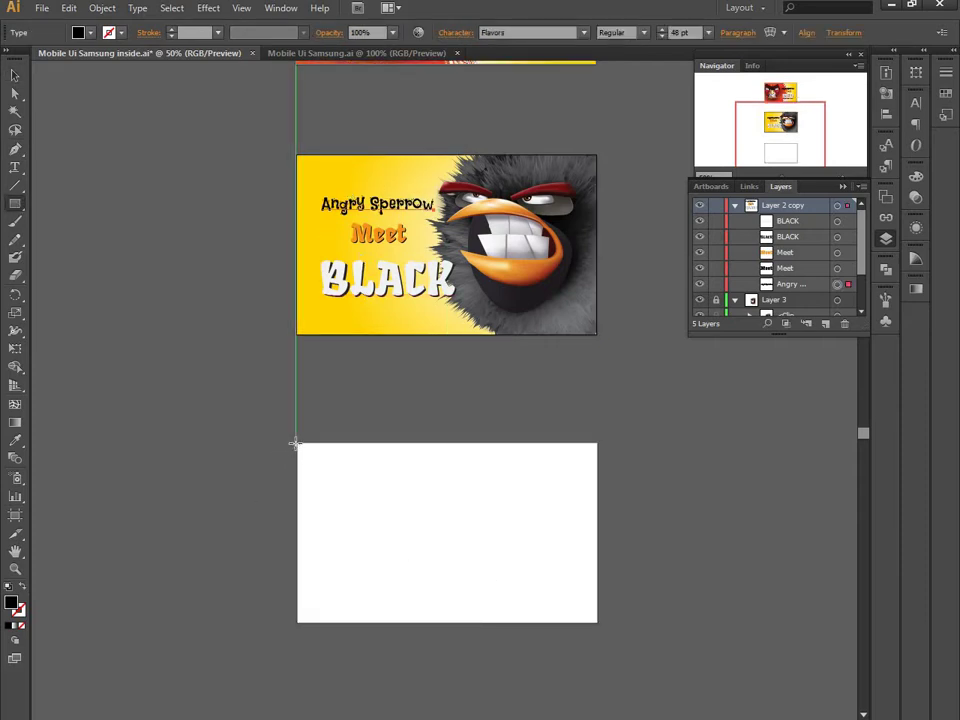
drag(297, 443, 601, 630)
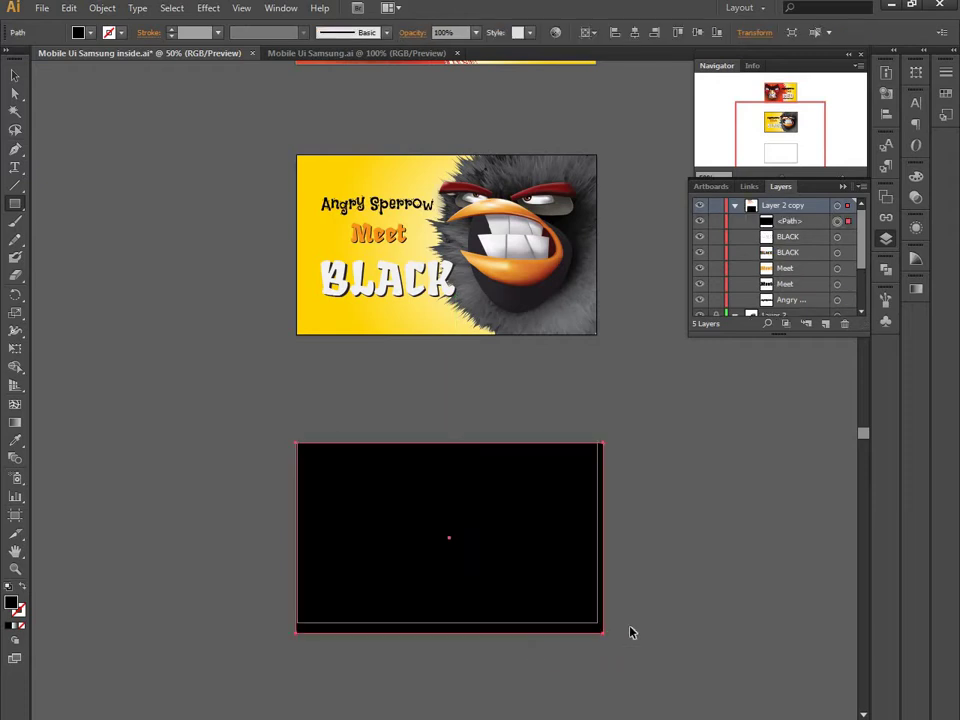
key(ctrl+z)
- Collapse the layer groups, create Layer 6, and draw a rectangle covering the third artboard
click(735, 205)
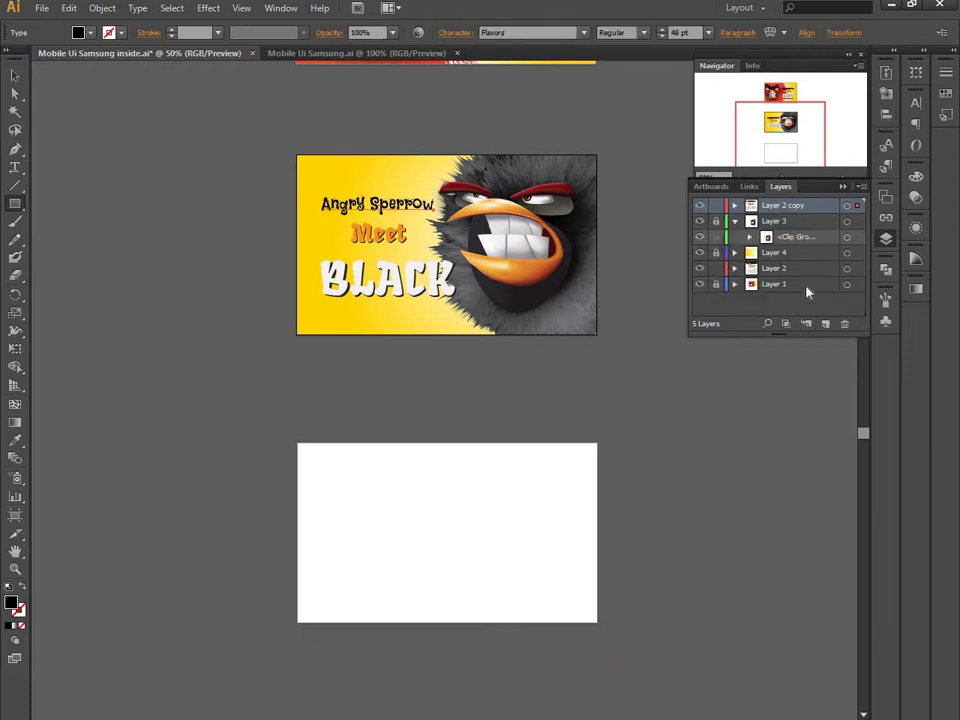
click(826, 325)
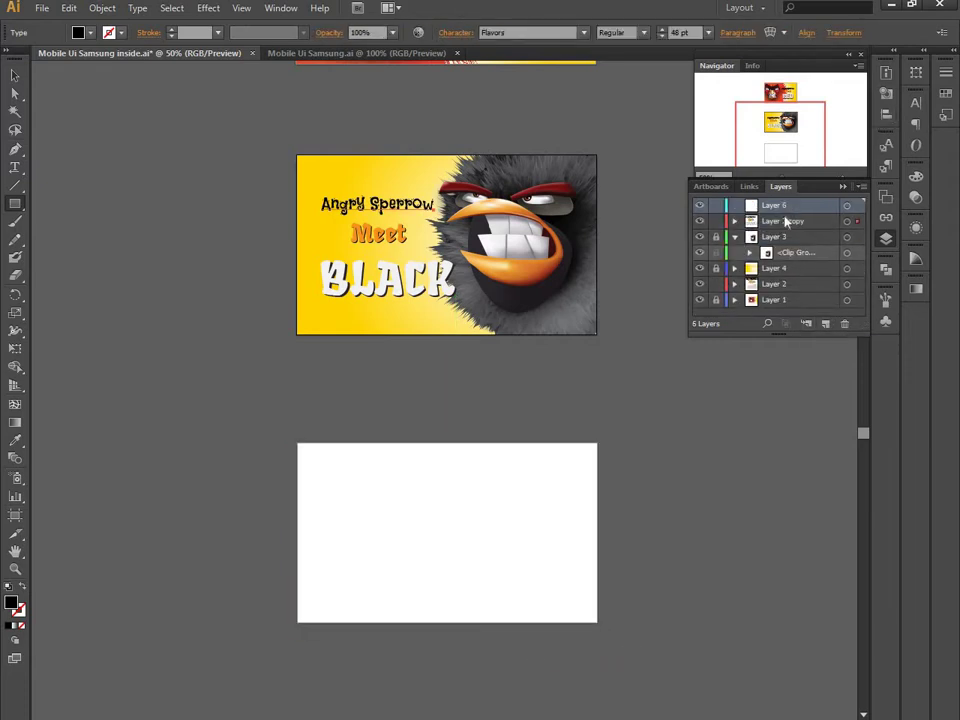
click(735, 237)
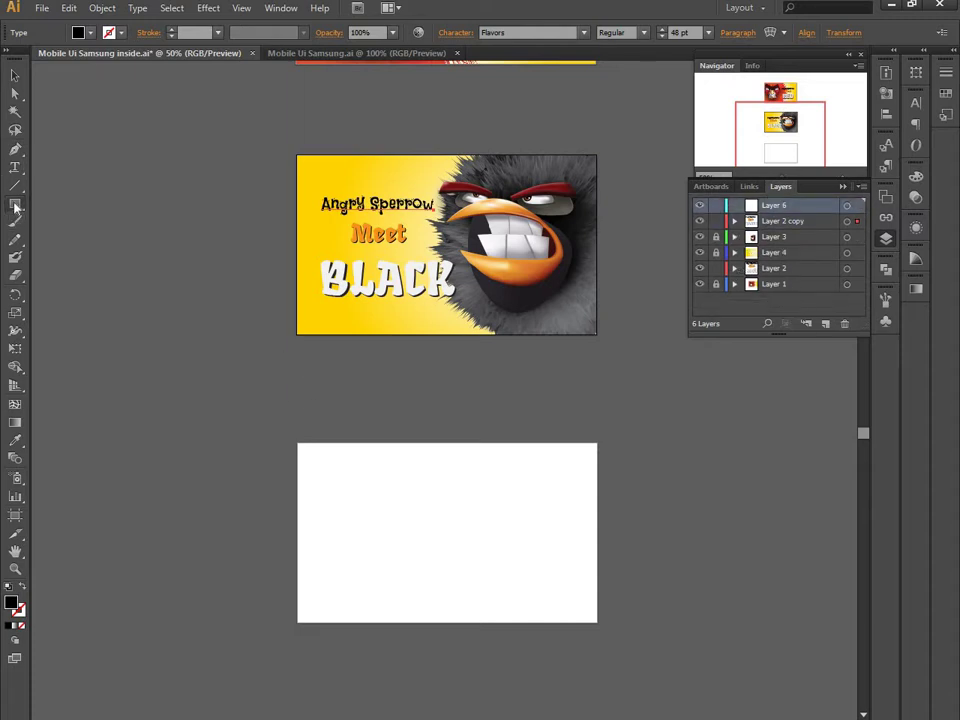
drag(296, 442, 597, 621)
- Open the Gradient panel's presets for the black rectangle, then deselect it
click(916, 289)
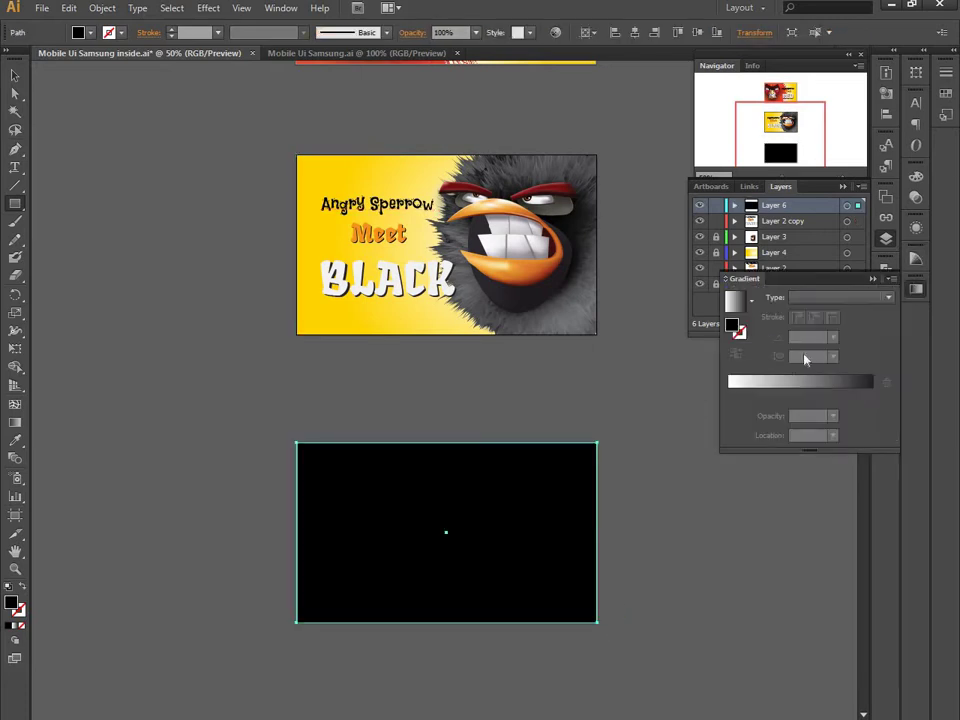
click(753, 300)
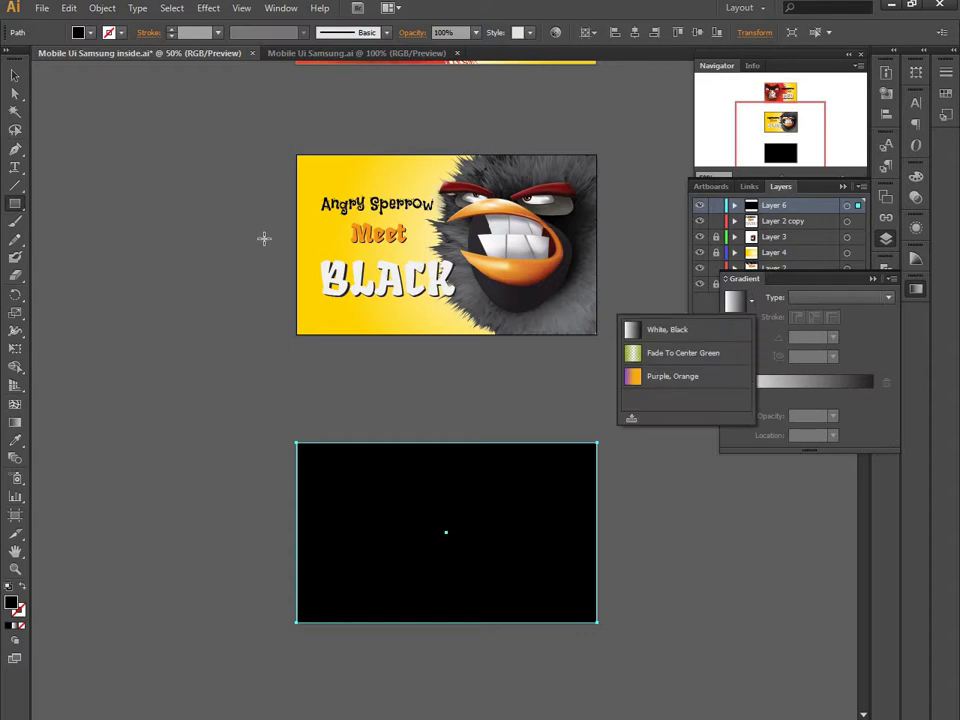
click(17, 77)
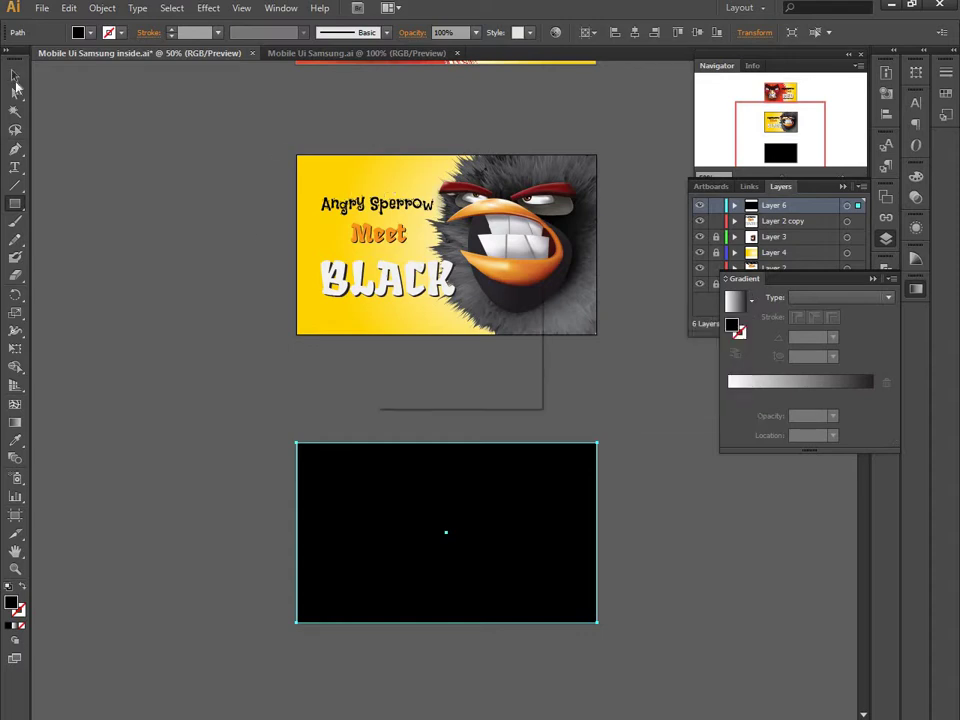
click(494, 373)
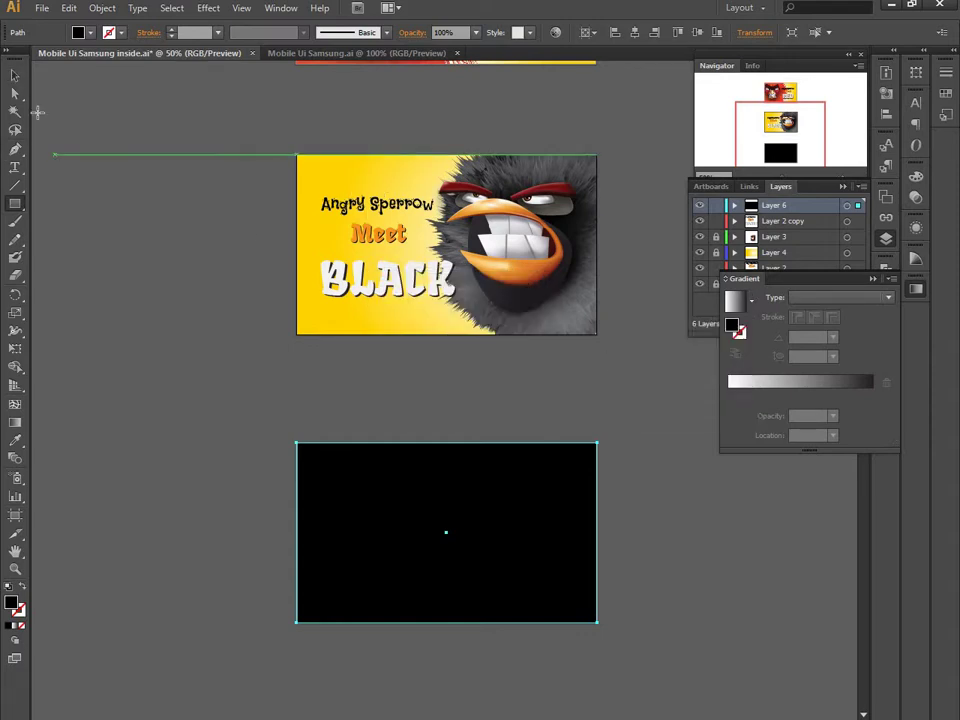
click(345, 165)
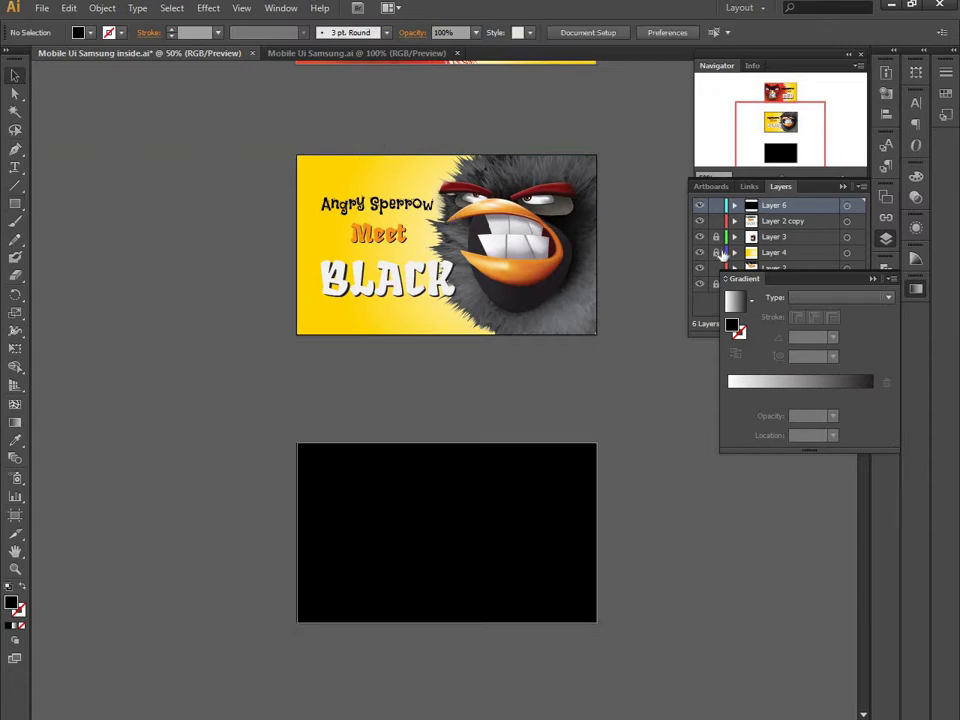
- Unlock Layers 3 and 4 and give the third-artboard rectangle the BLACK banner's yellow radial gradient
drag(716, 253, 733, 240)
click(780, 258)
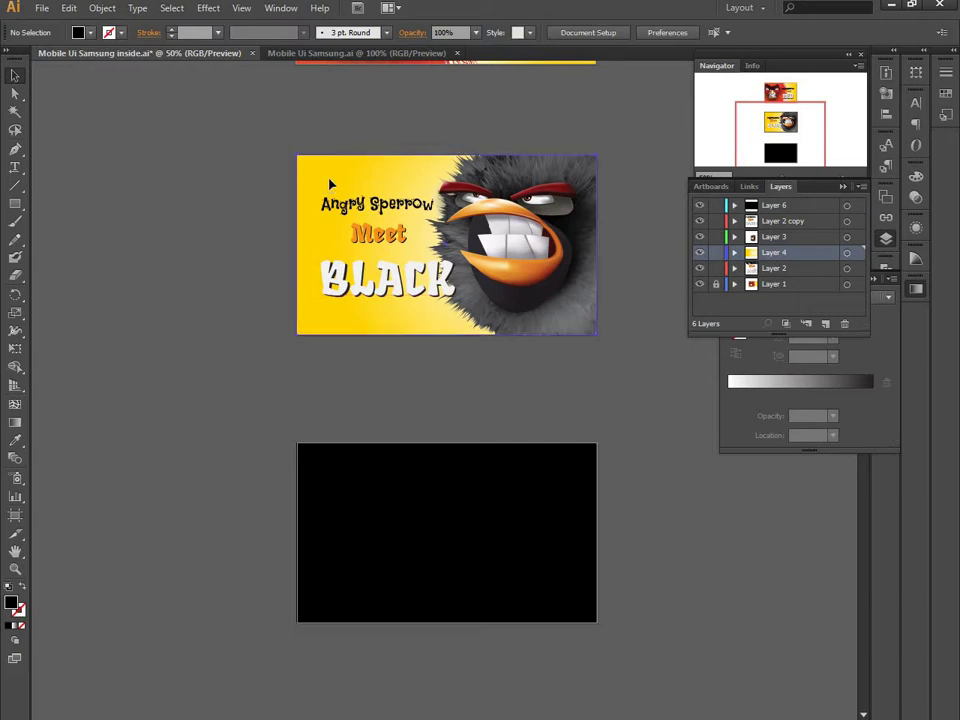
click(360, 178)
click(443, 523)
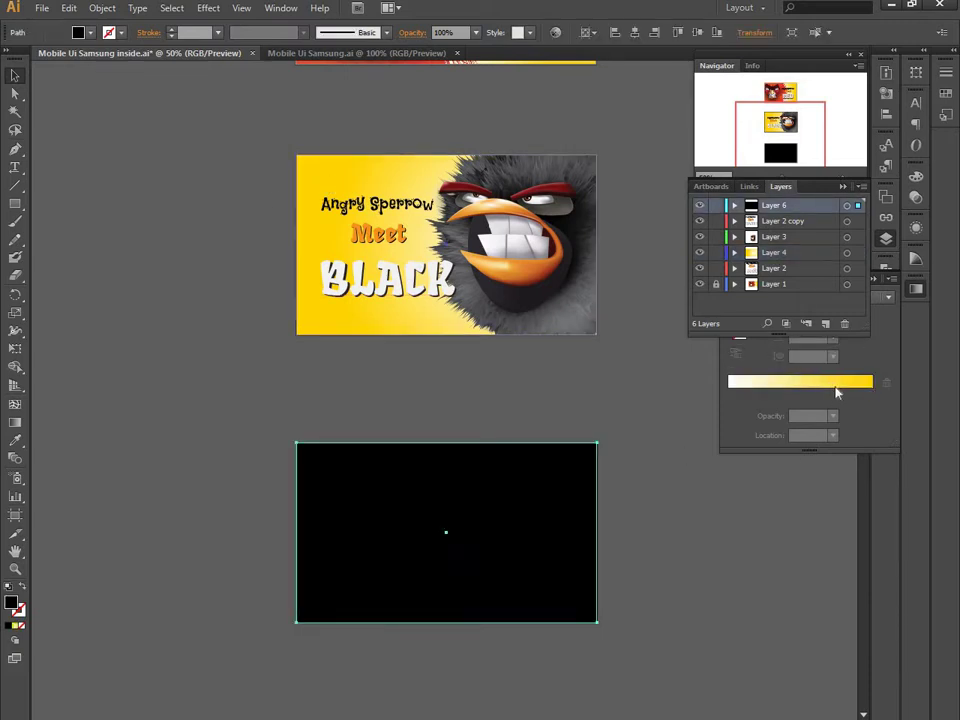
key(period)
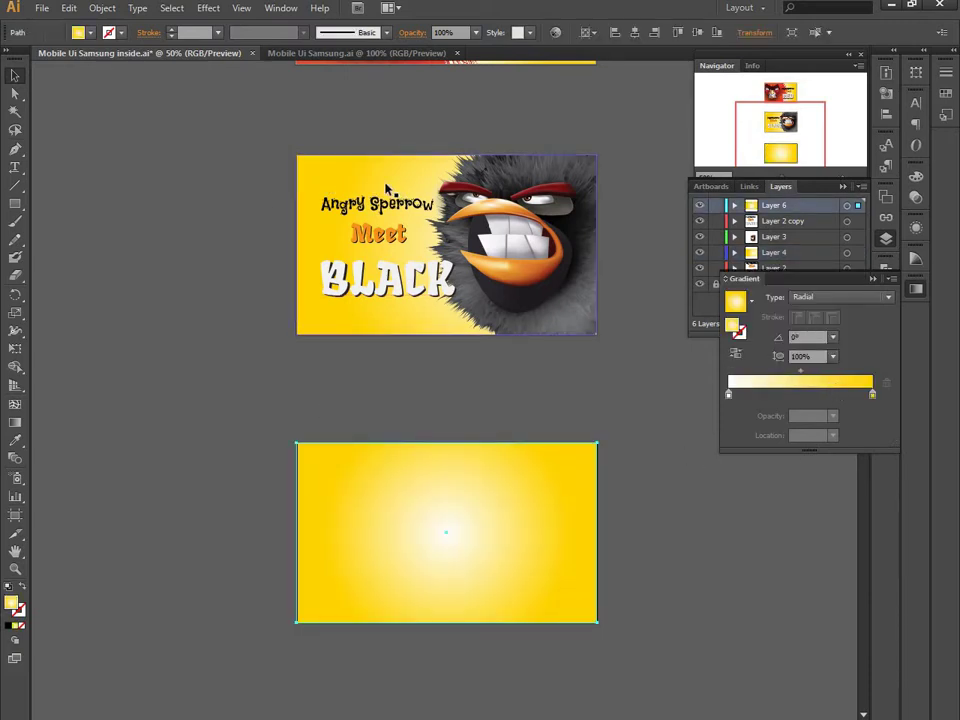
click(340, 53)
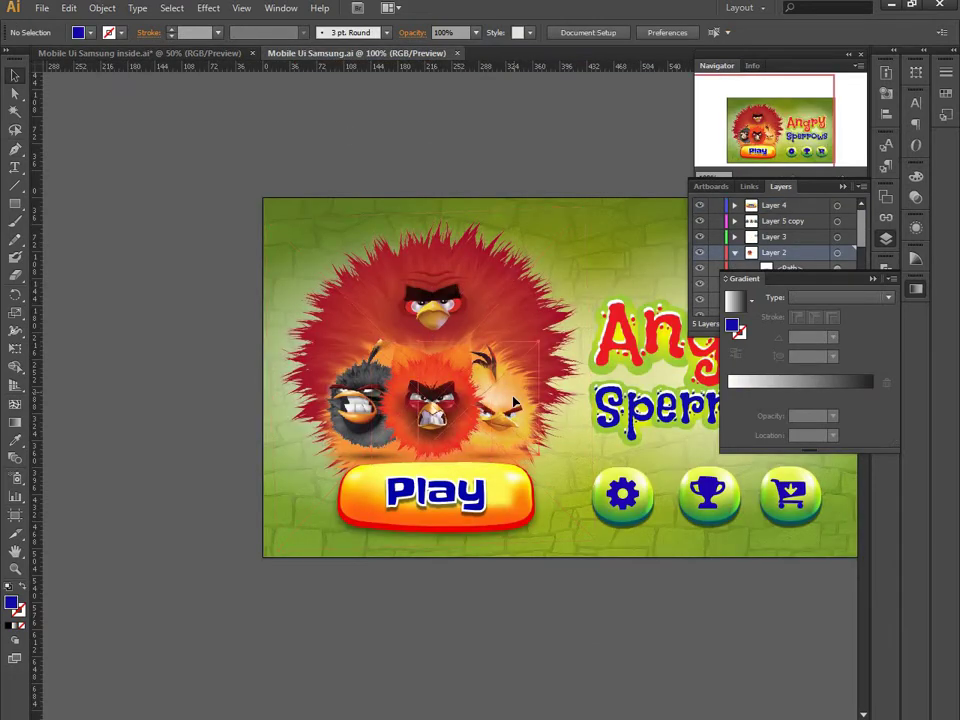
- Bring the yellow angry bird image into the banner document and enlarge it with Free Transform
mouse_move(507, 441)
mouse_down()
mouse_move(550, 390)
mouse_move(508, 425)
mouse_move(205, 62)
mouse_move(503, 553)
mouse_move(351, 548)
mouse_up()
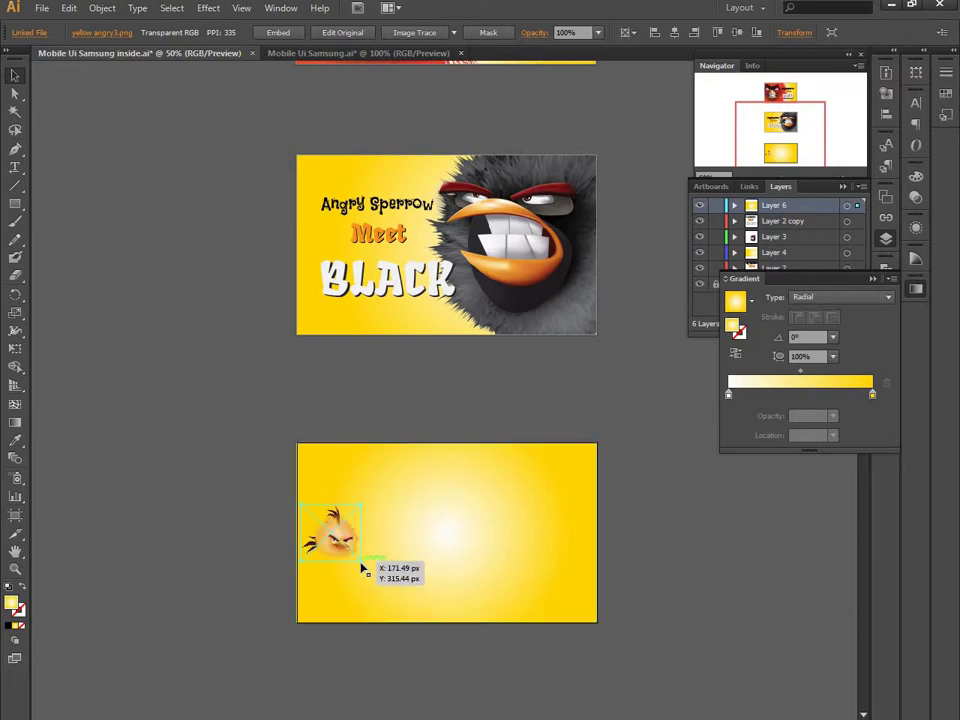
key(e)
drag(361, 560, 435, 629)
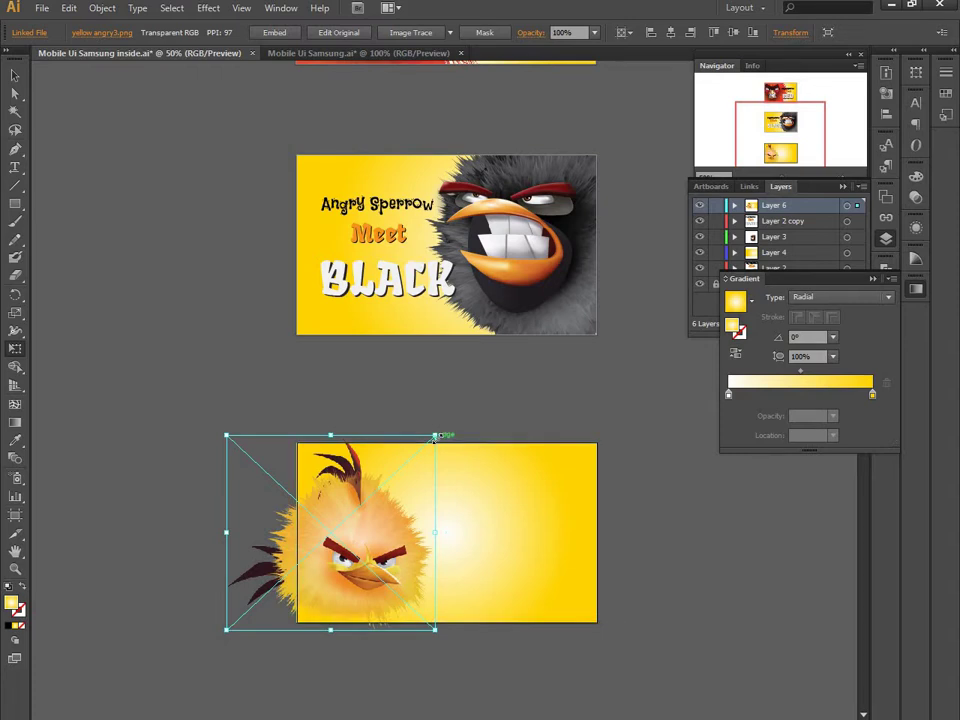
drag(437, 437, 499, 376)
- Fine-tune the bird's size and position over the left side of the third artboard
drag(398, 540, 397, 497)
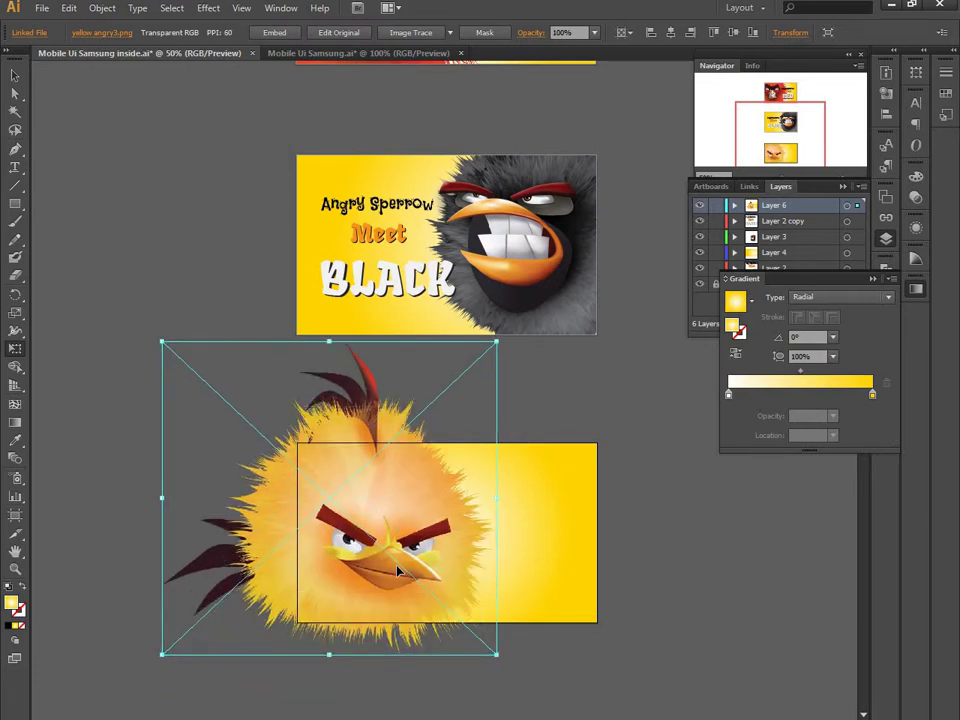
drag(400, 570, 415, 565)
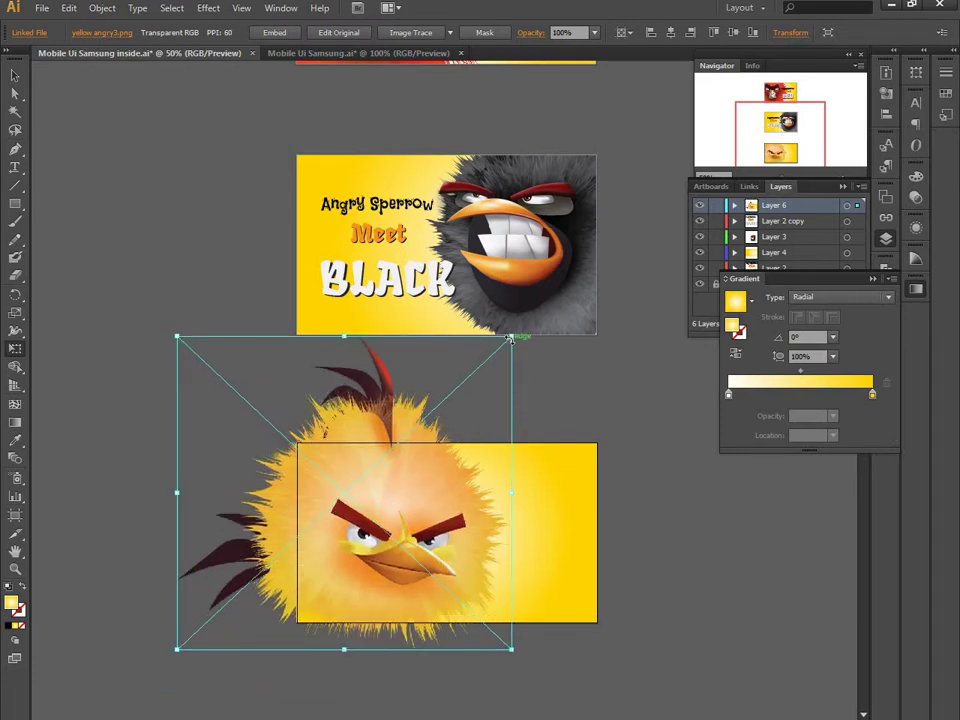
drag(511, 338, 482, 364)
drag(417, 457, 415, 483)
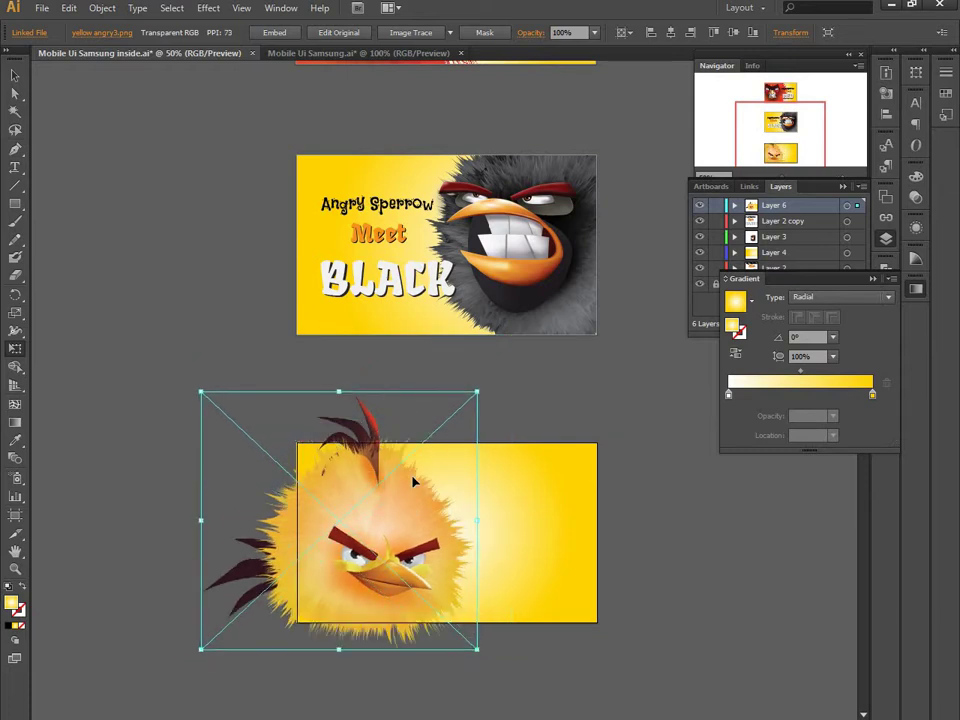
drag(477, 390, 492, 353)
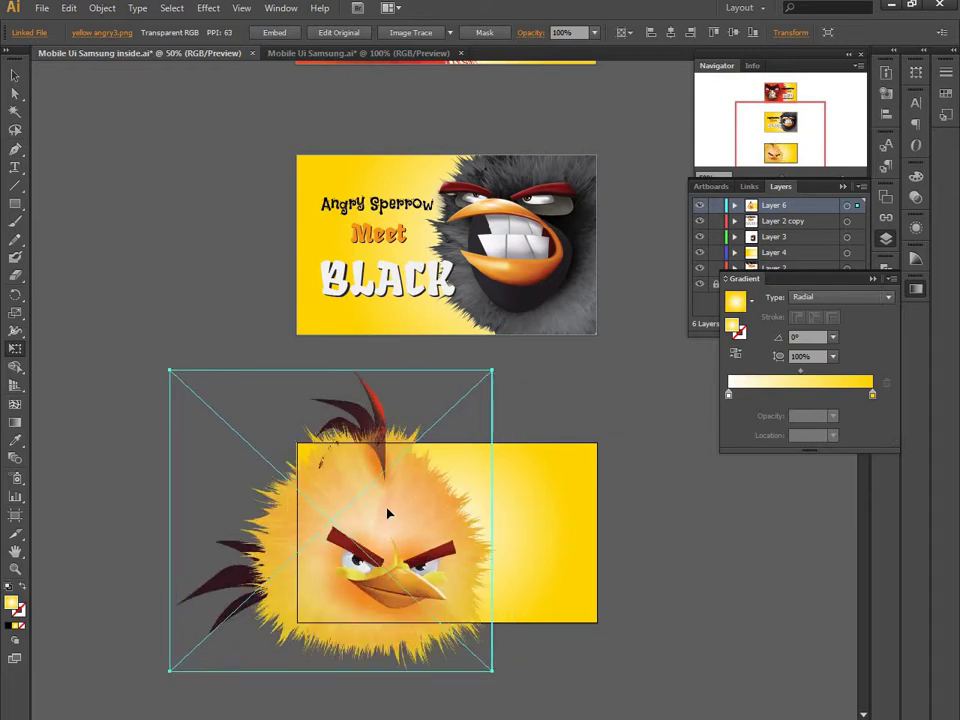
drag(430, 567, 436, 572)
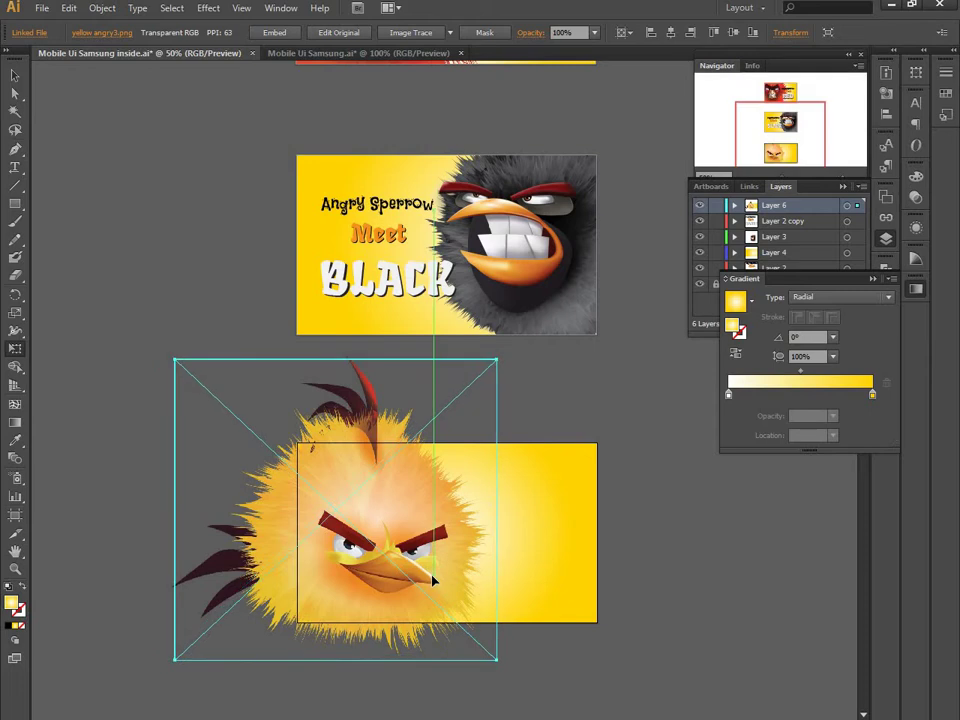
click(575, 421)
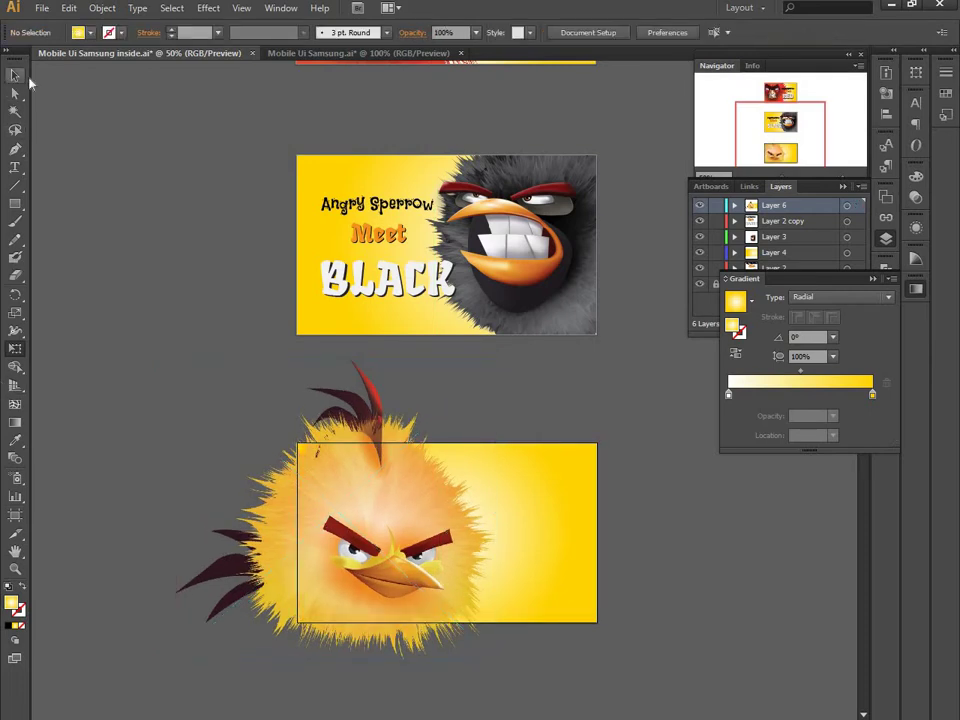
- Clip the bird image to a rectangle covering the lower banner, then nudge the bird into place
click(14, 203)
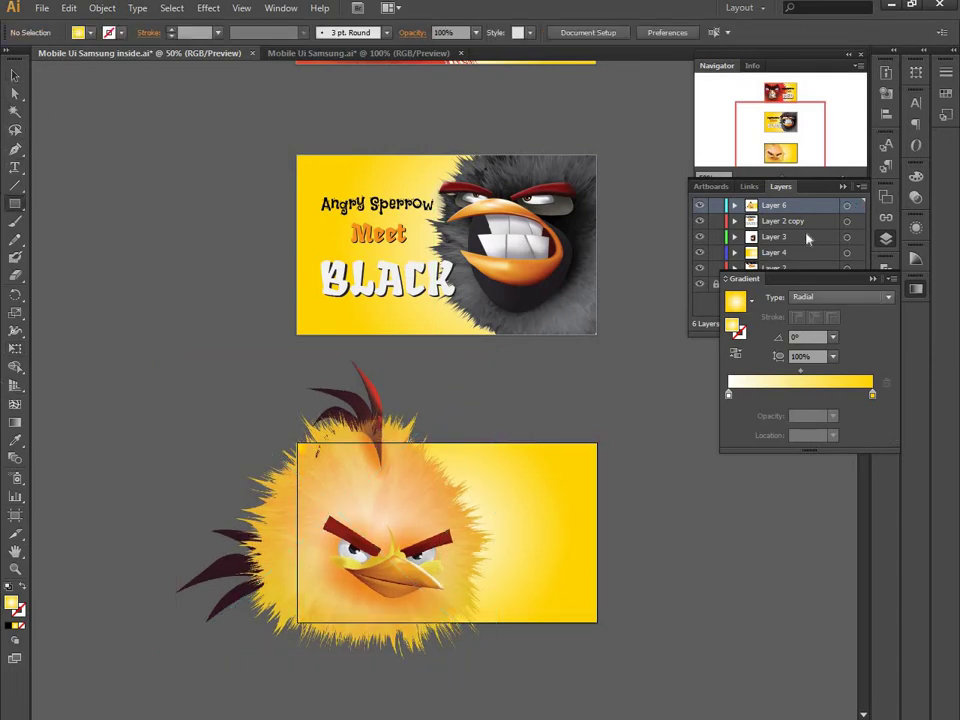
click(864, 300)
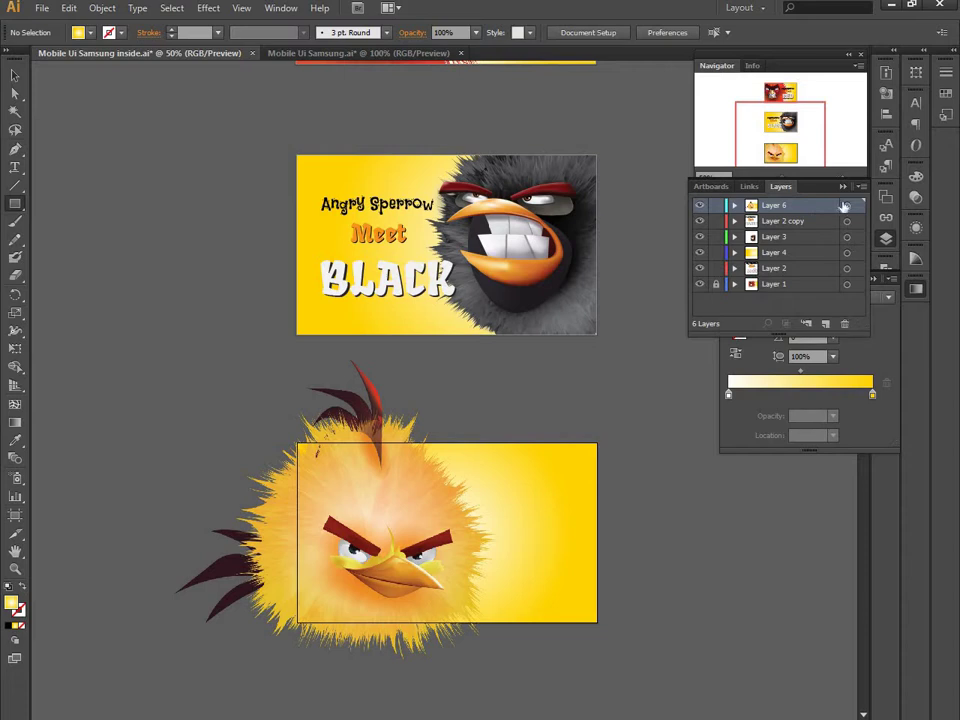
click(735, 205)
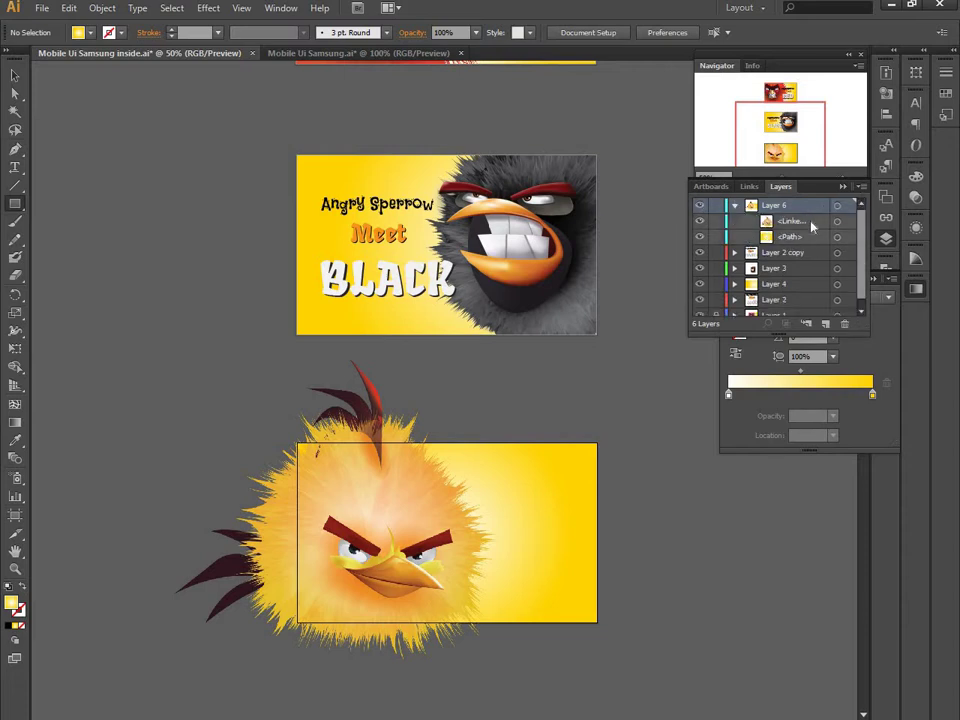
drag(297, 443, 597, 622)
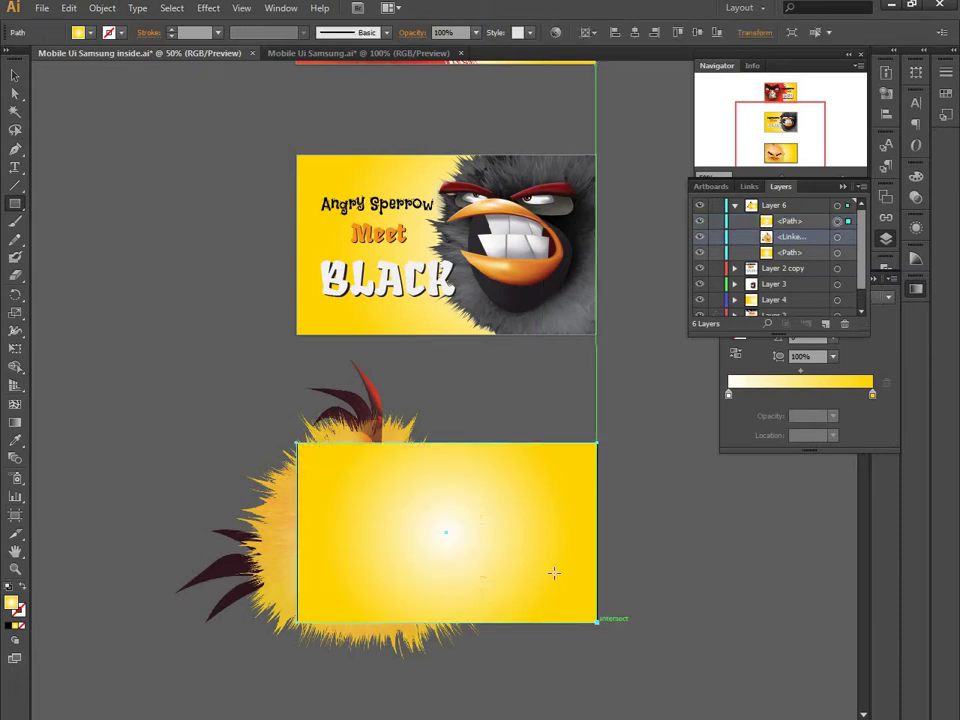
shift+click(838, 237)
right_click(527, 504)
click(574, 589)
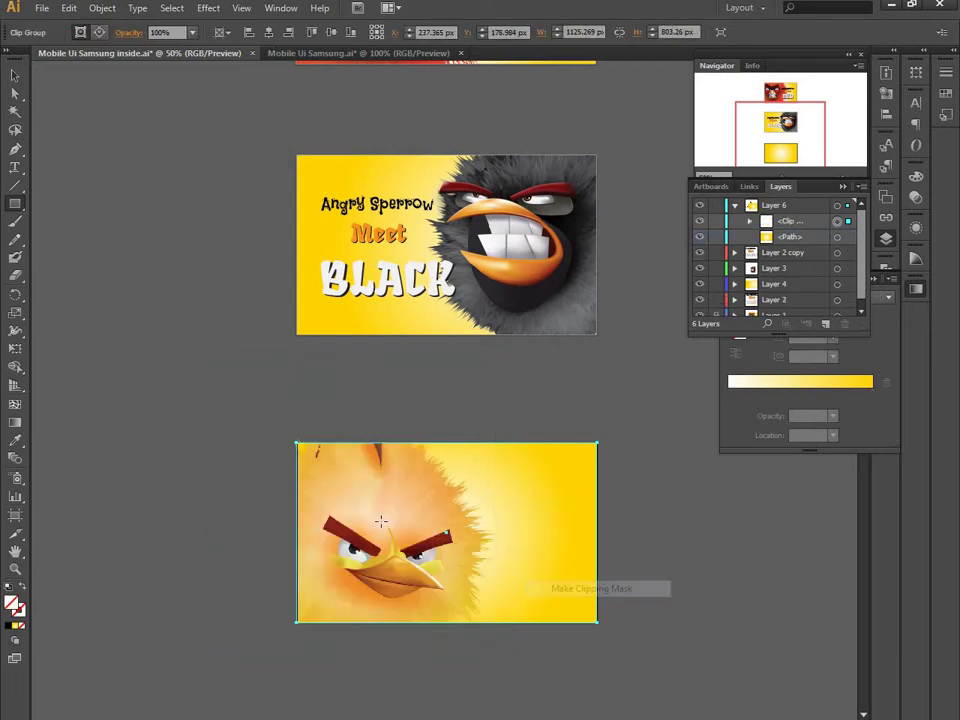
click(15, 75)
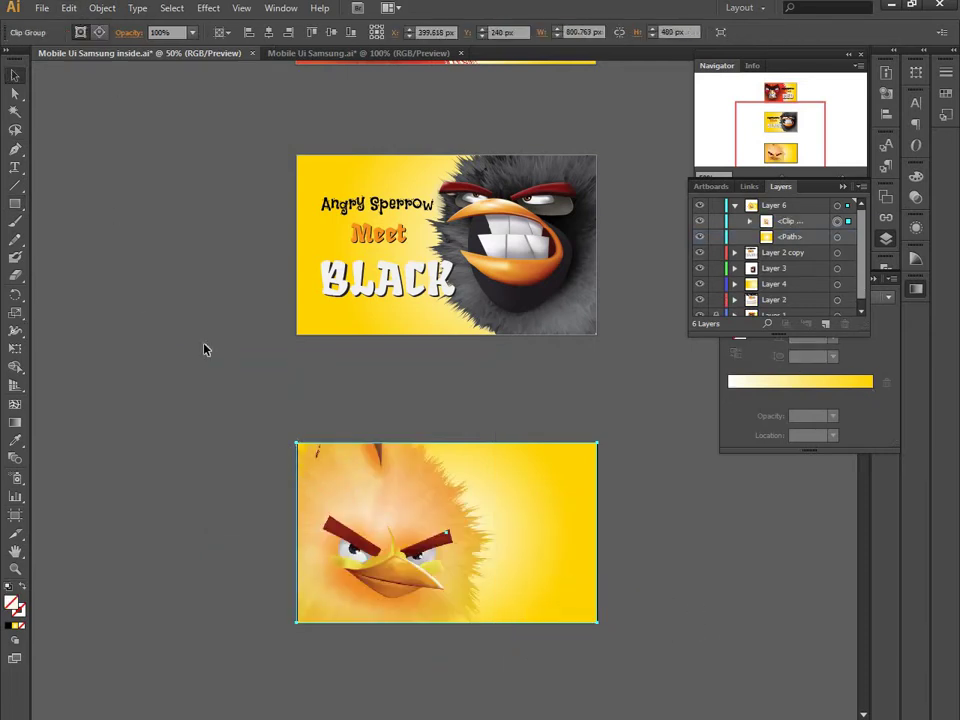
click(204, 349)
mouse_move(321, 549)
mouse_down()
mouse_move(357, 541)
mouse_move(360, 551)
mouse_up()
- Recolour the background gradient's right stop from yellow to a bright light blue
click(483, 400)
click(527, 484)
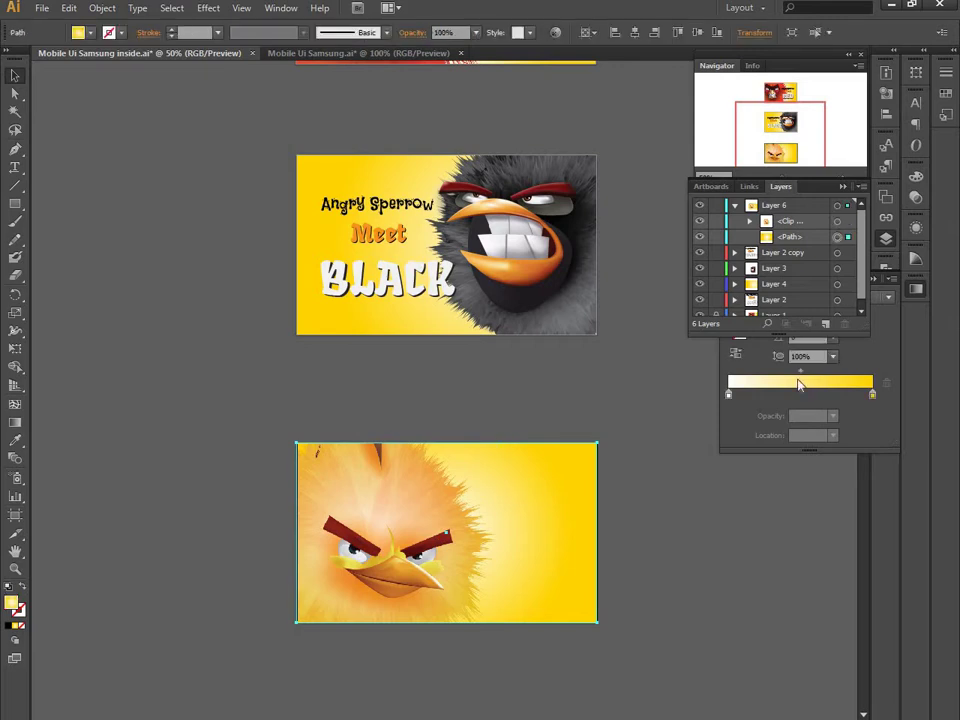
click(850, 395)
double_click(872, 395)
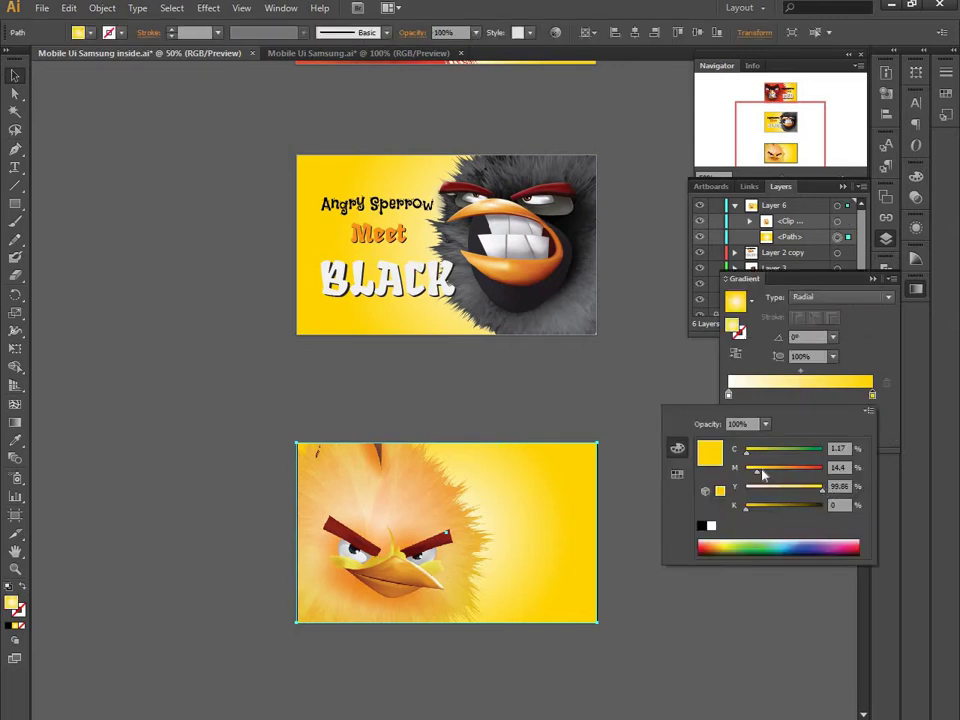
drag(761, 470, 823, 468)
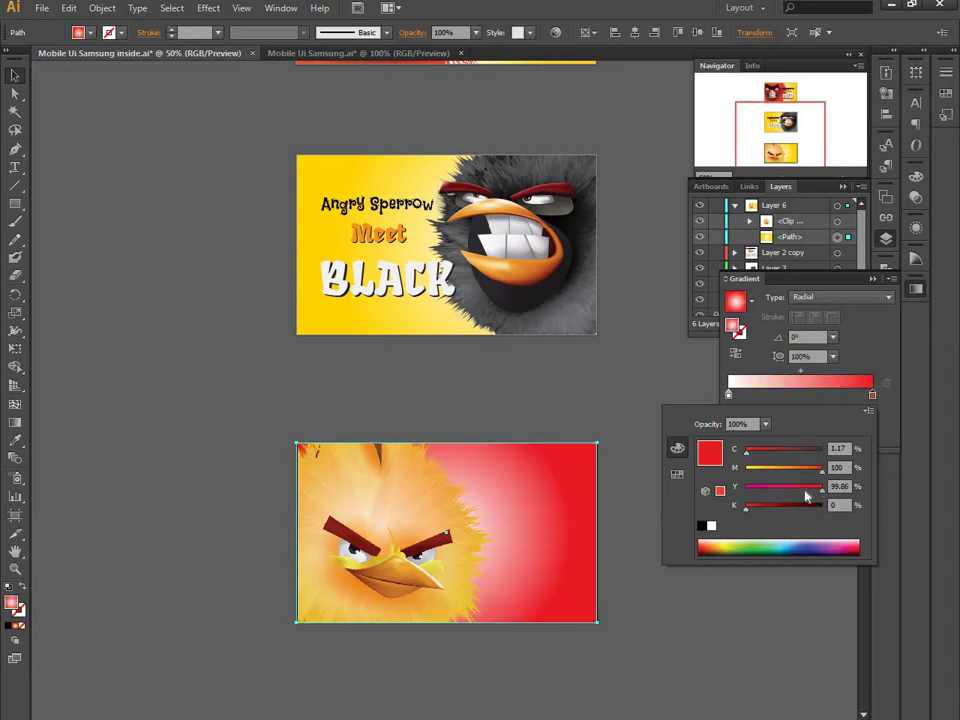
click(794, 541)
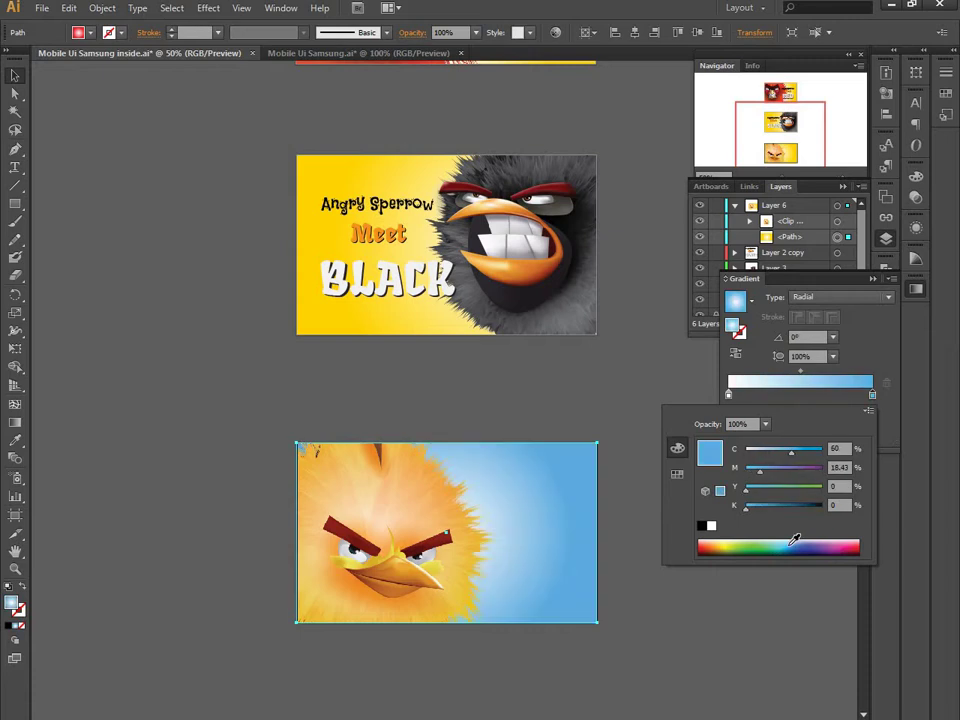
click(794, 541)
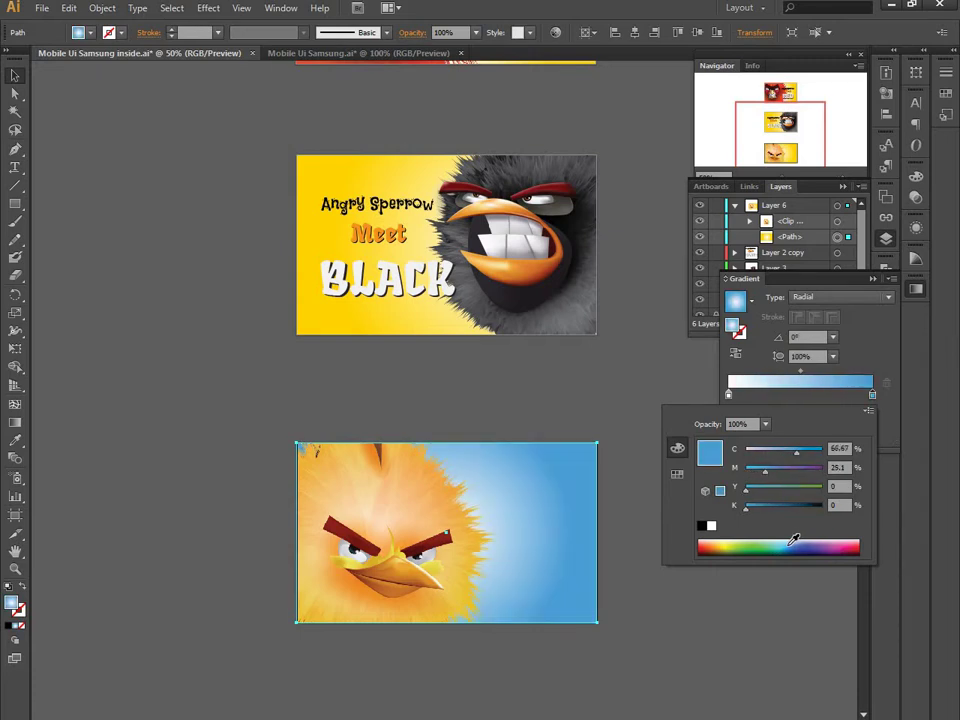
click(790, 544)
click(790, 544)
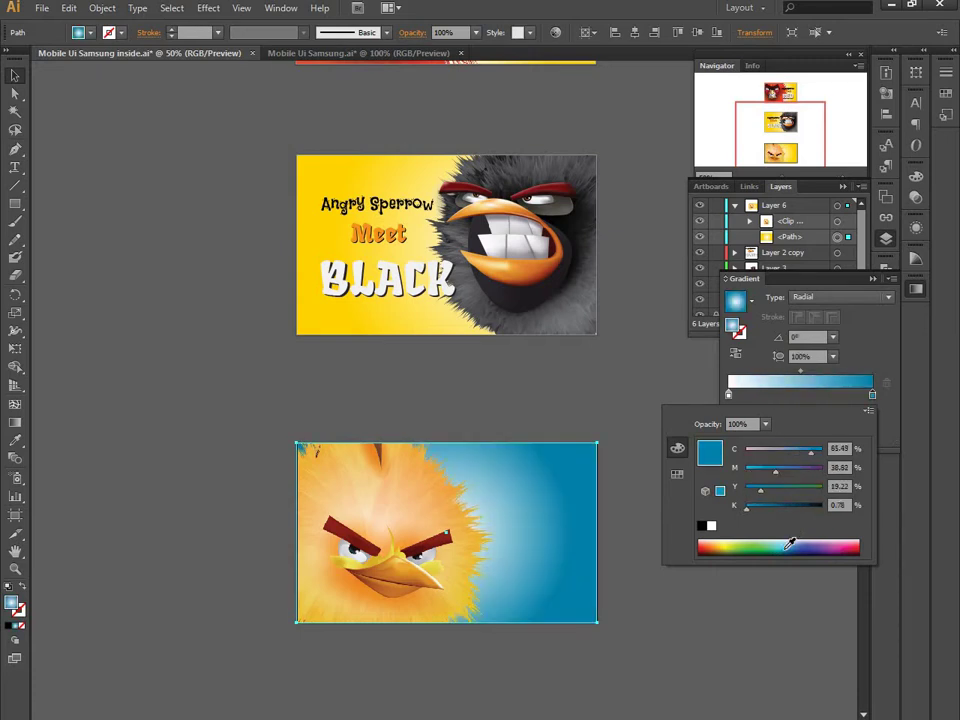
click(792, 541)
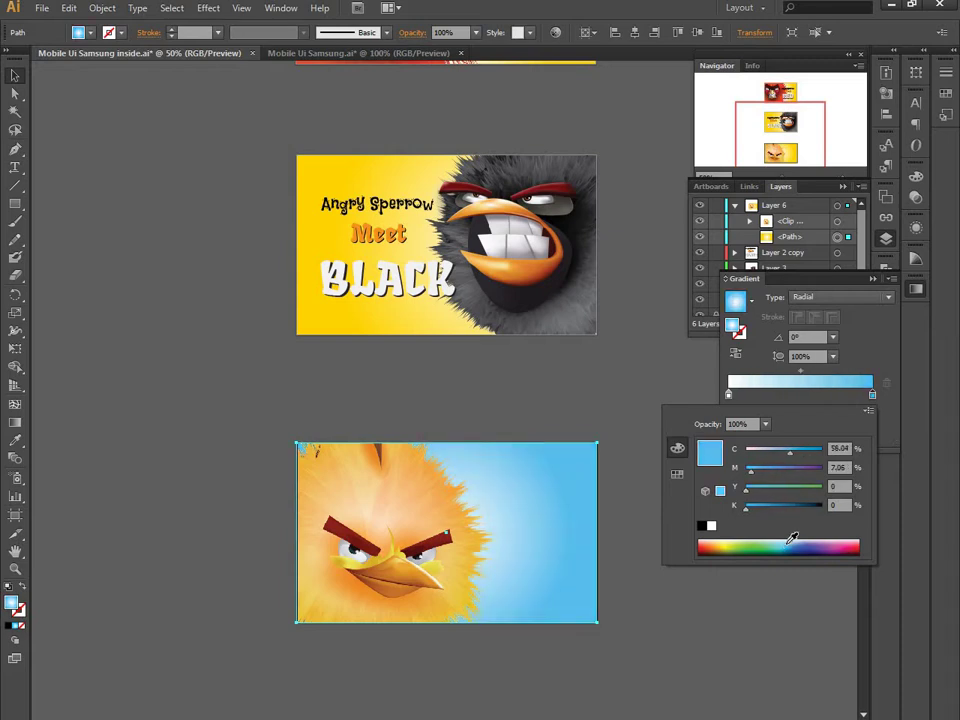
- Expand Layer 2 copy and drag a BLACK text sublayer up into Layer 6
click(158, 167)
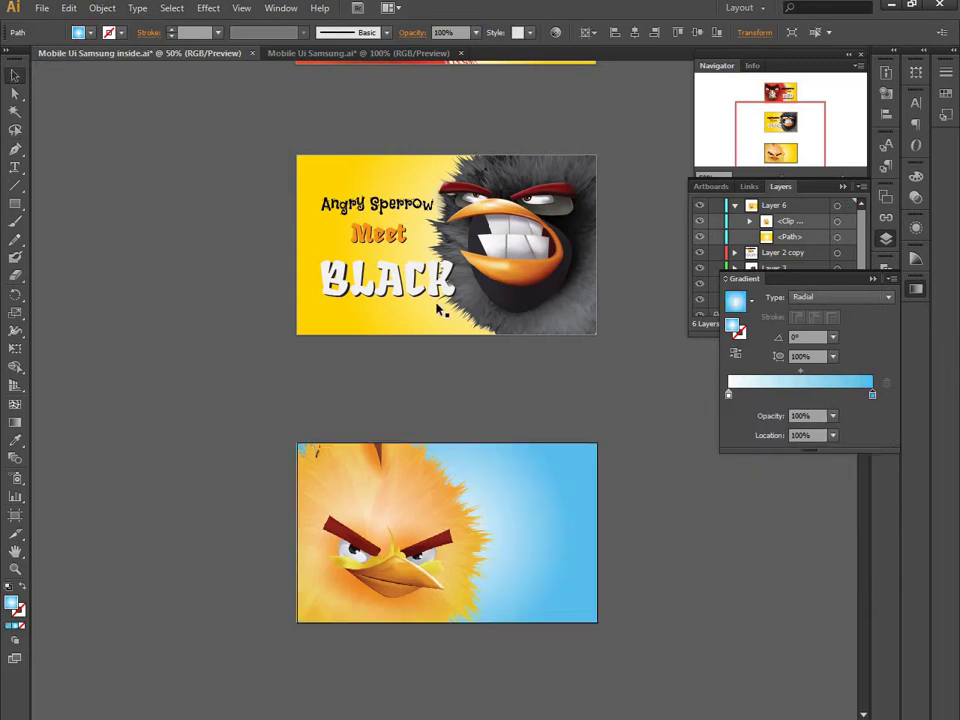
click(410, 330)
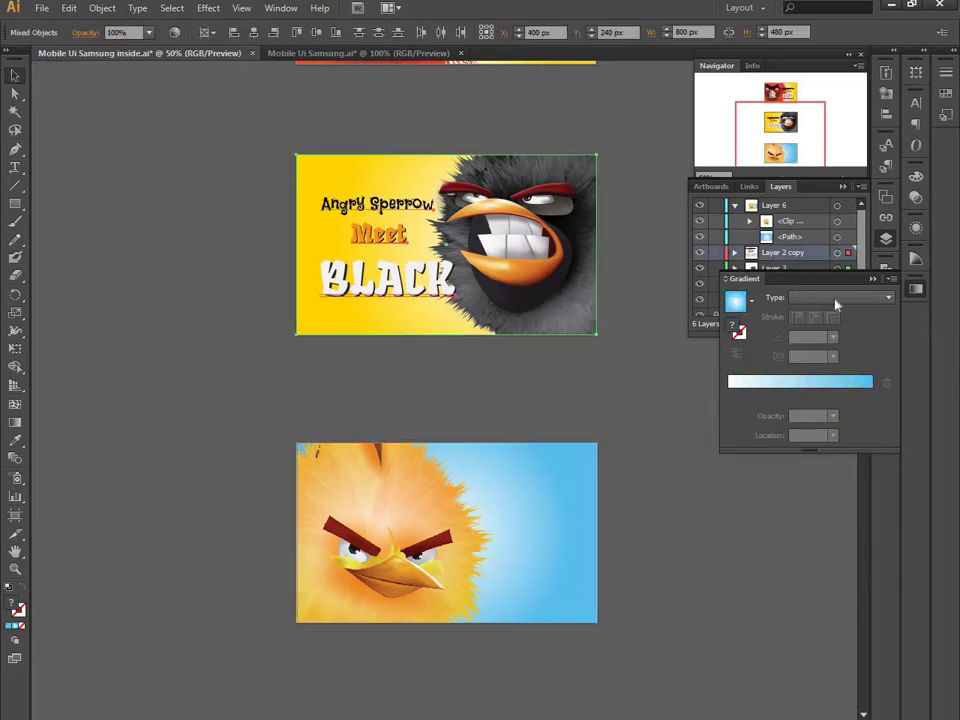
click(745, 258)
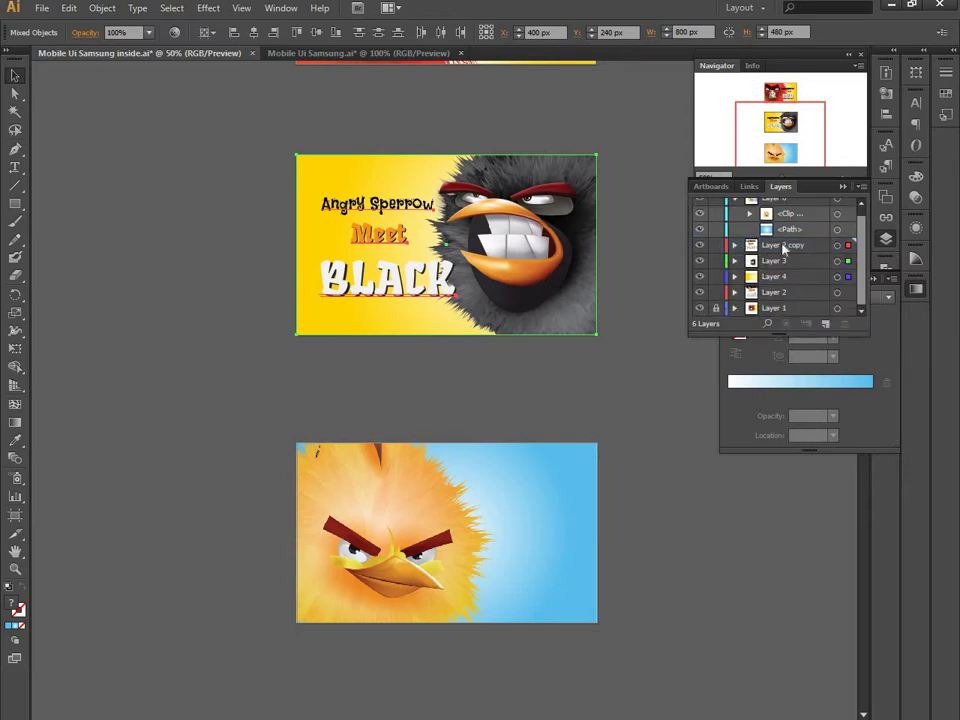
click(735, 245)
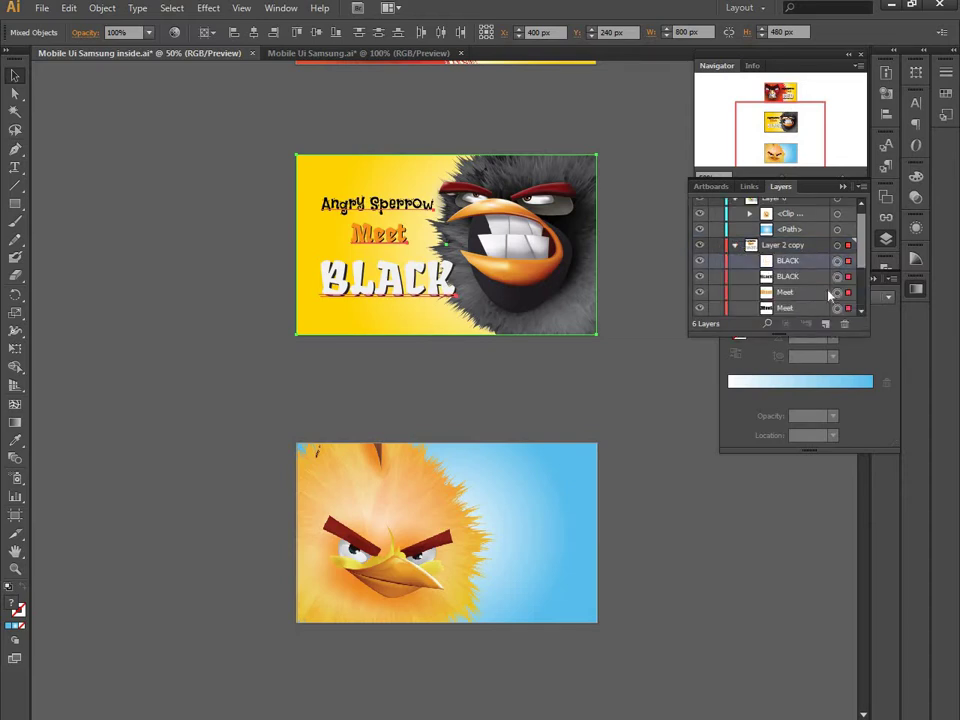
scroll(829, 295, down, 2)
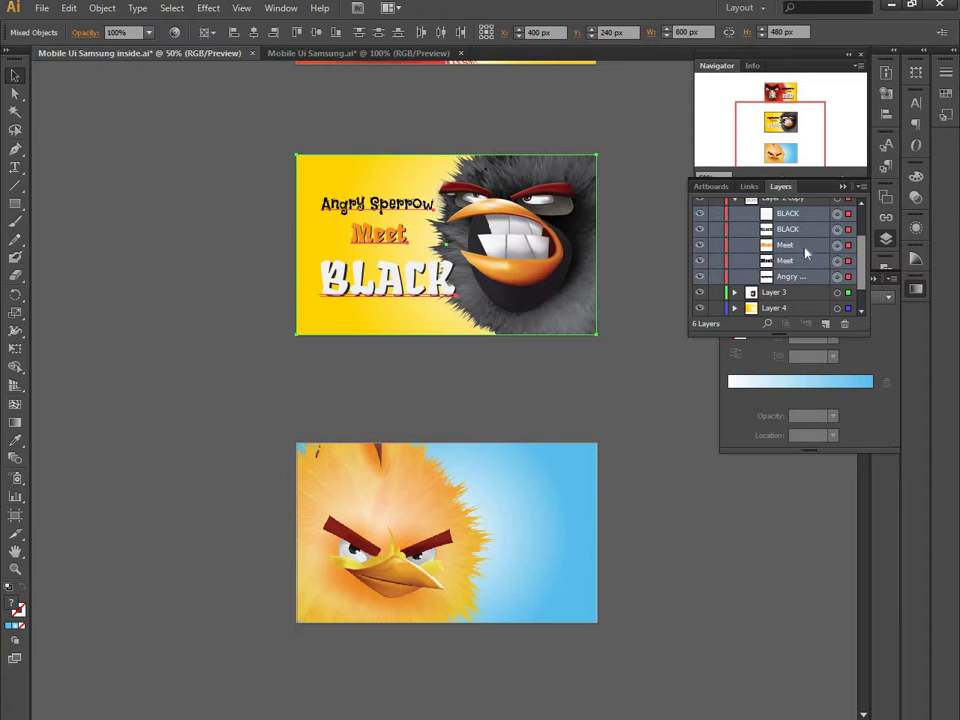
scroll(822, 283, up, 2)
scroll(820, 280, down, 1)
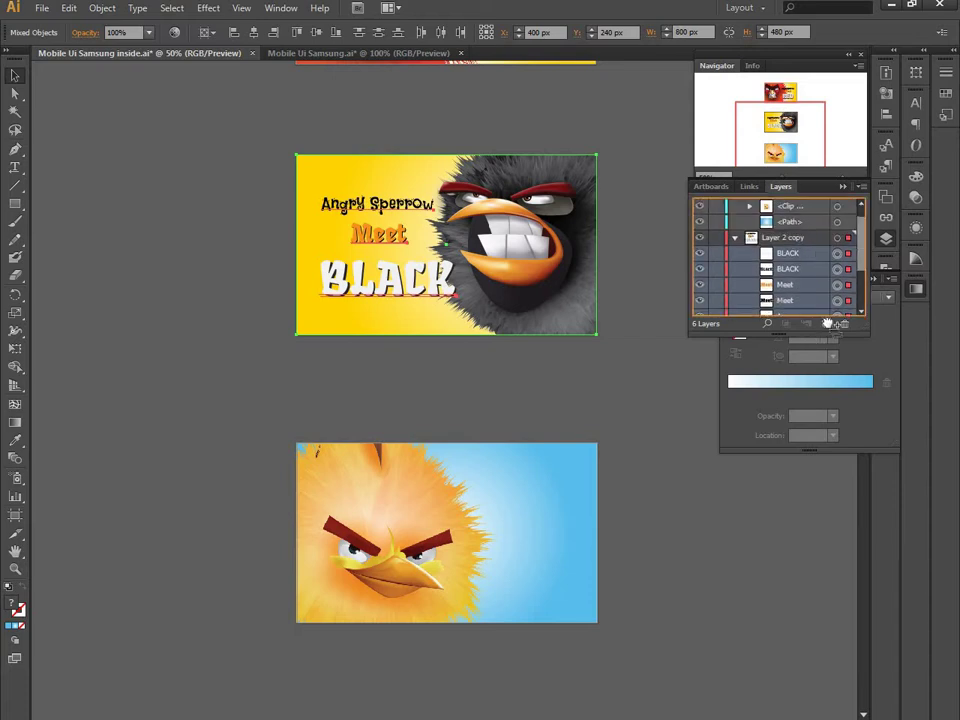
mouse_move(790, 253)
mouse_down()
mouse_move(809, 210)
mouse_move(818, 213)
mouse_up()
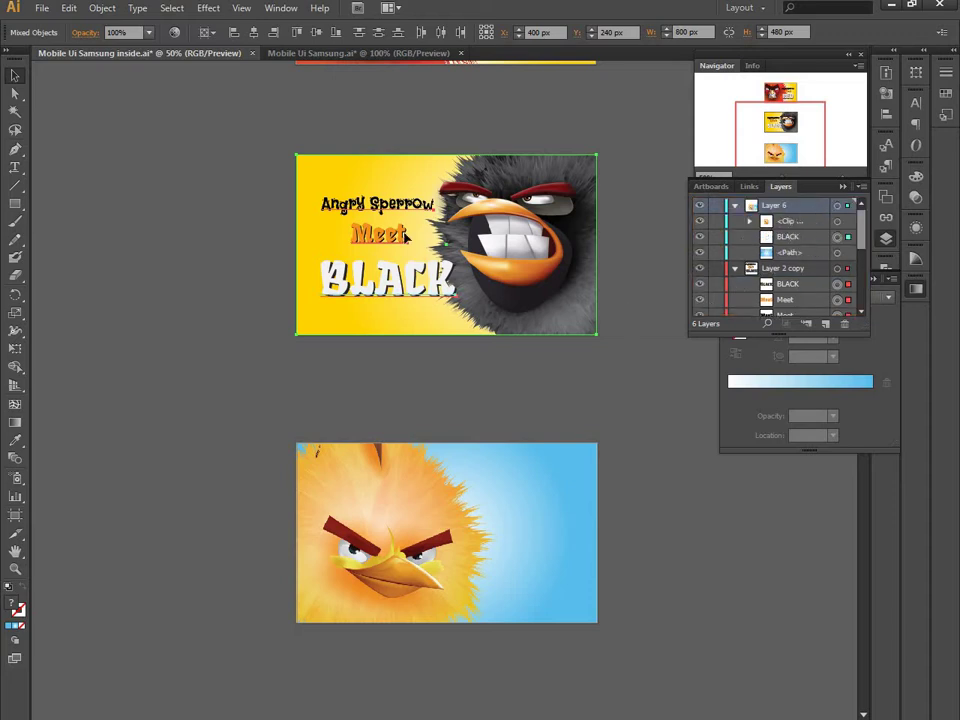
drag(419, 230, 545, 508)
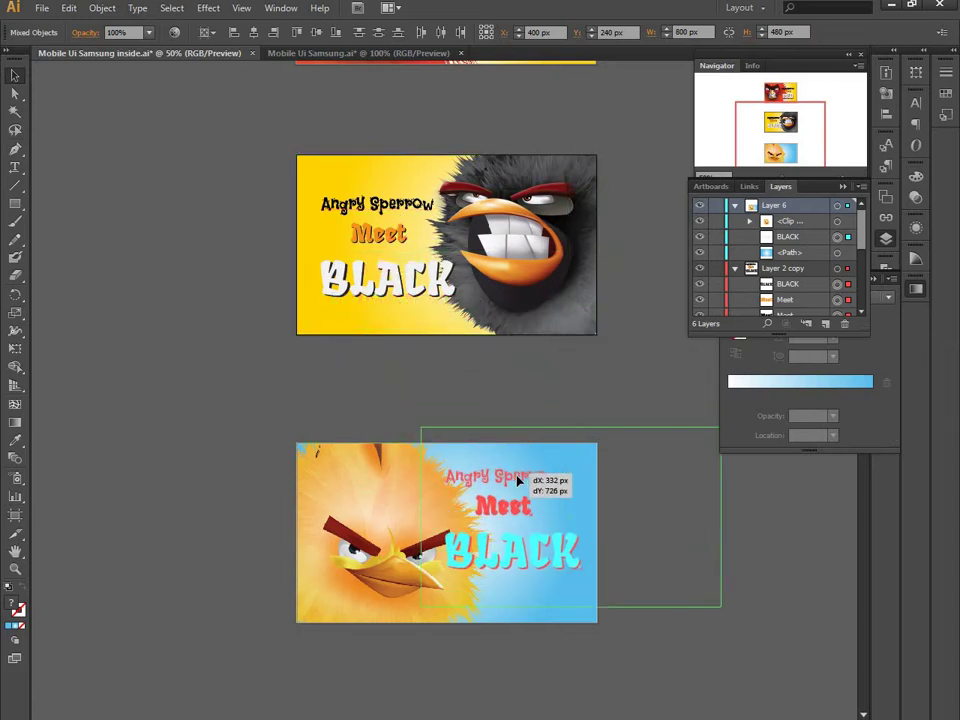
key(ctrl+z)
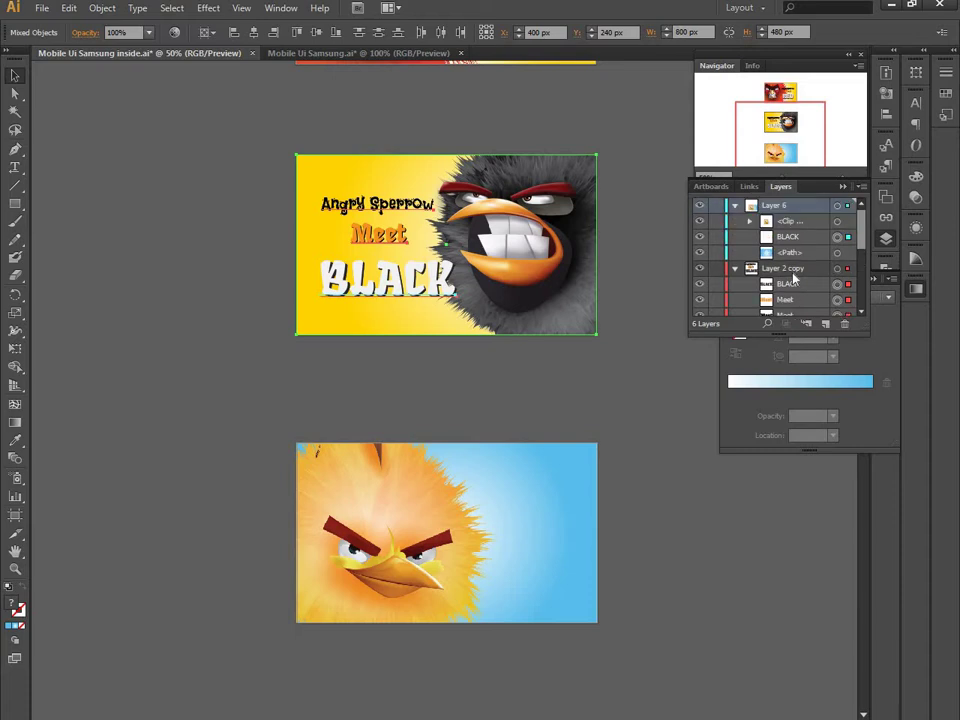
click(750, 220)
scroll(775, 260, down, 2)
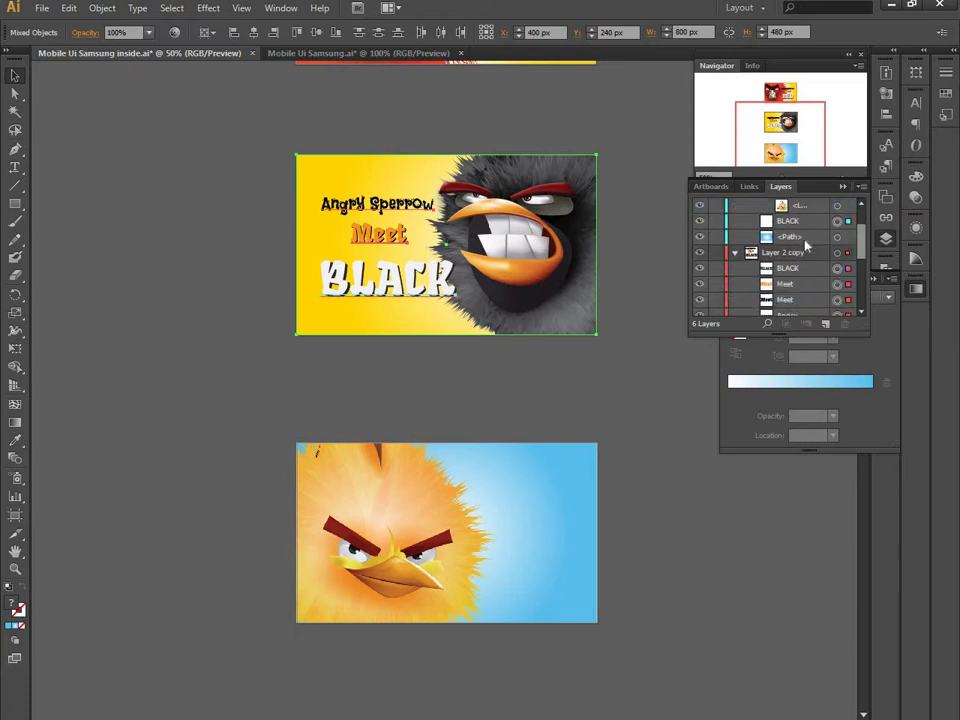
scroll(773, 262, up, 2)
click(785, 270)
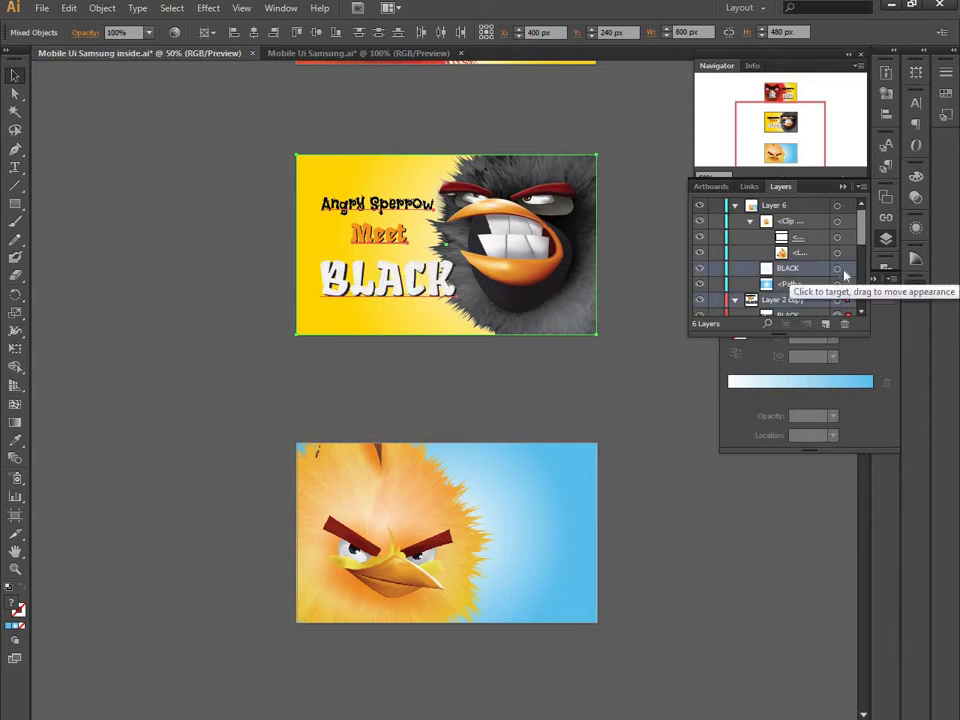
mouse_move(838, 269)
mouse_down()
mouse_move(843, 323)
mouse_move(788, 216)
mouse_up()
scroll(783, 216, down, 3)
scroll(818, 266, up, 3)
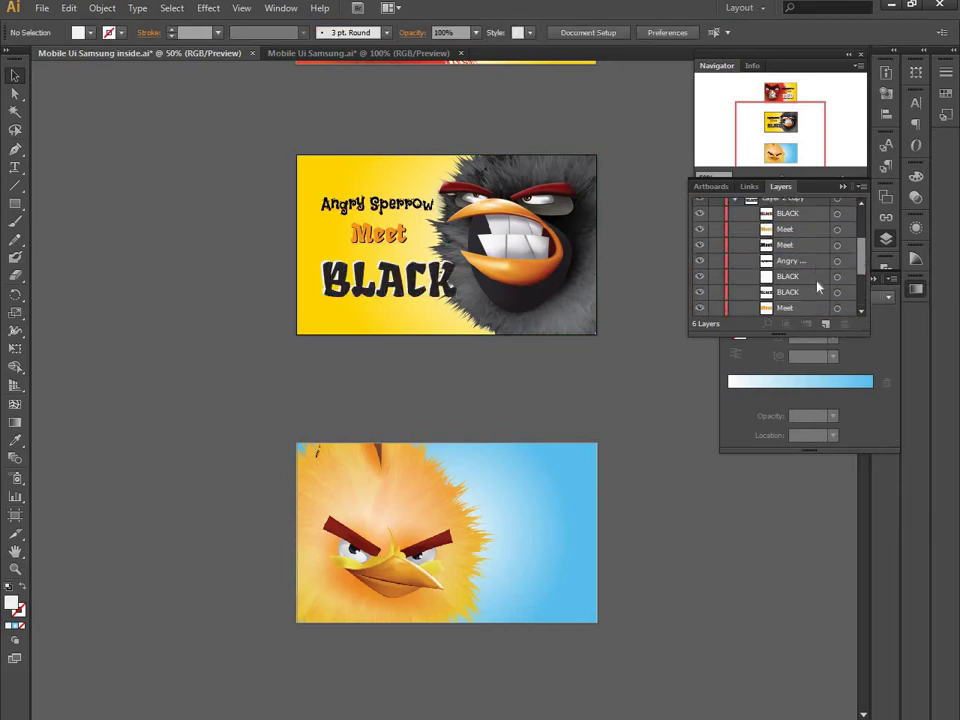
key(ctrl+z)
key(ctrl+z)
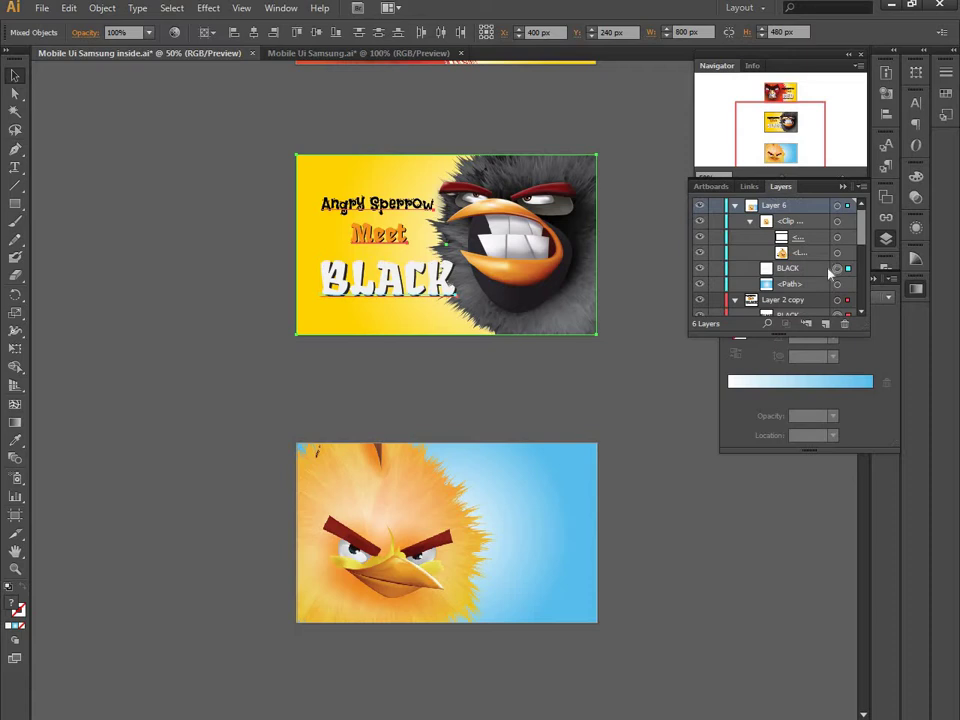
scroll(829, 280, down, 3)
scroll(829, 283, down, 2)
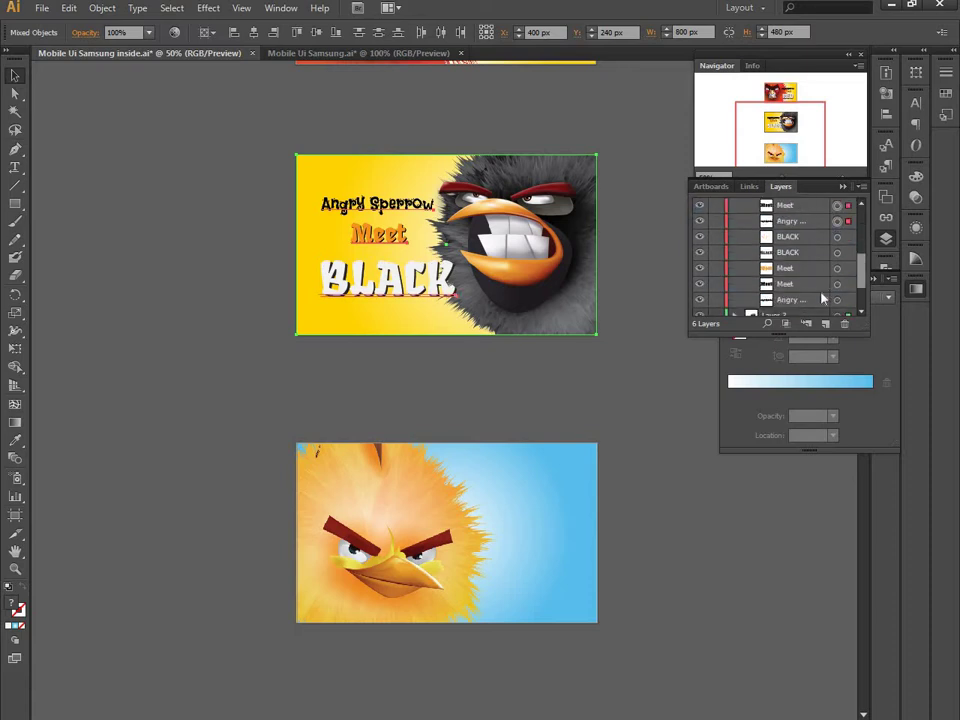
scroll(822, 298, down, 3)
scroll(834, 274, up, 3)
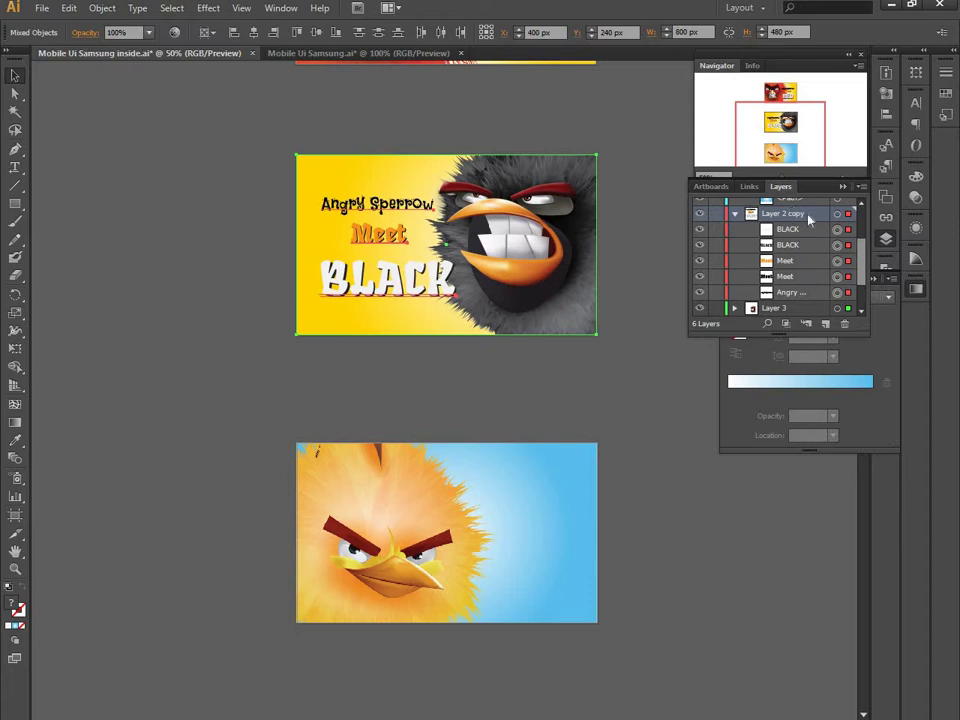
scroll(808, 217, down, 3)
scroll(800, 220, up, 3)
- Duplicate Layer 2 copy into Layer 6 and try moving the banner text down, then undo
click(734, 216)
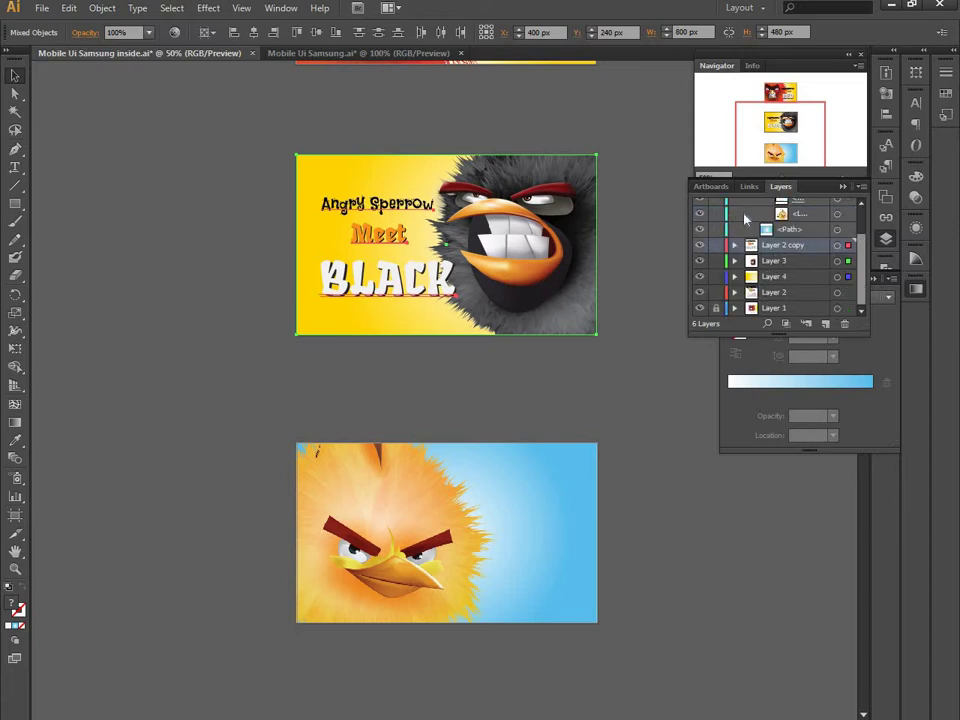
drag(815, 246, 825, 323)
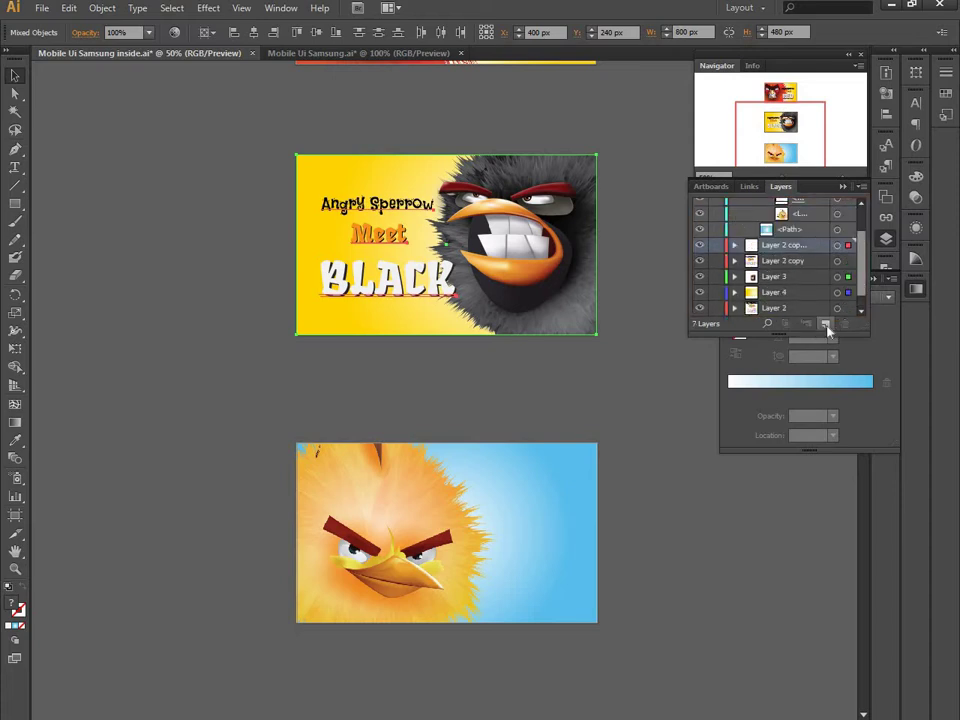
scroll(815, 262, up, 2)
drag(817, 230, 806, 240)
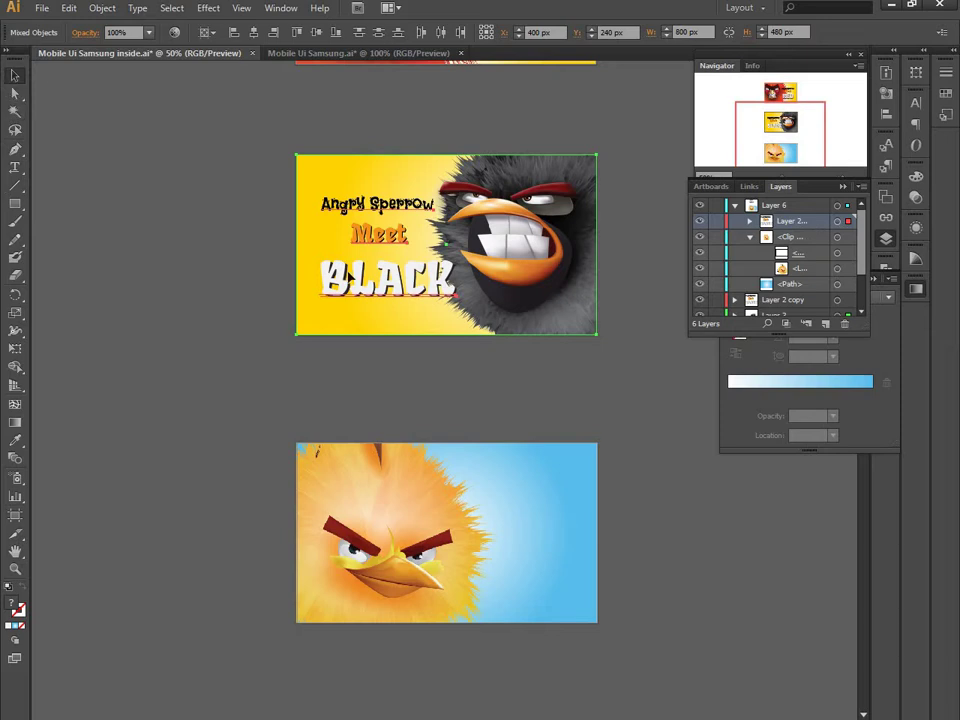
drag(419, 334, 512, 629)
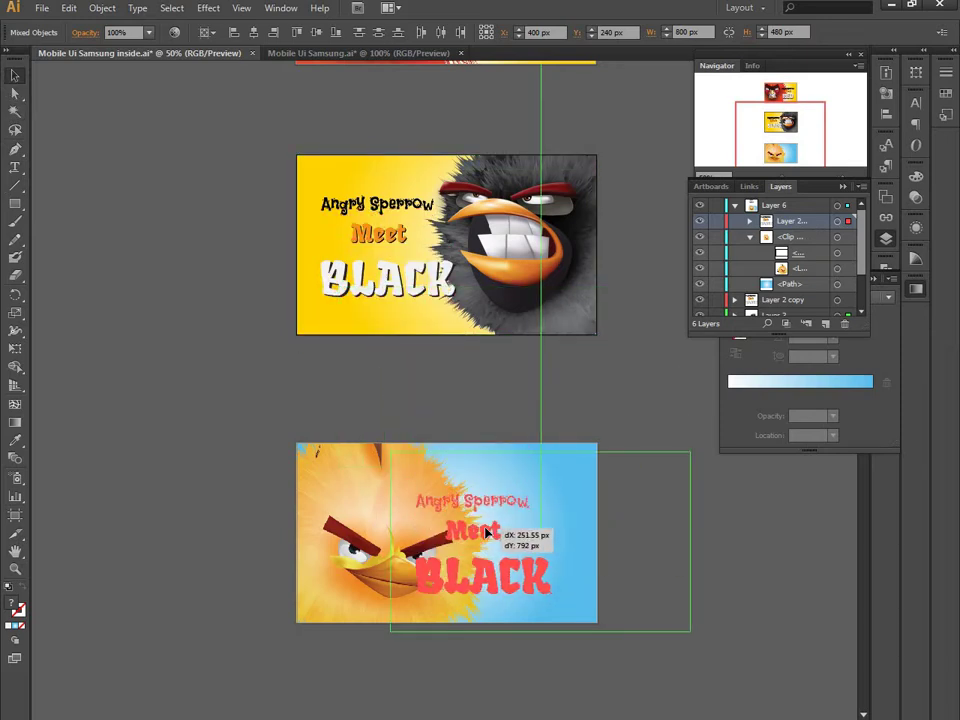
key(ctrl+z)
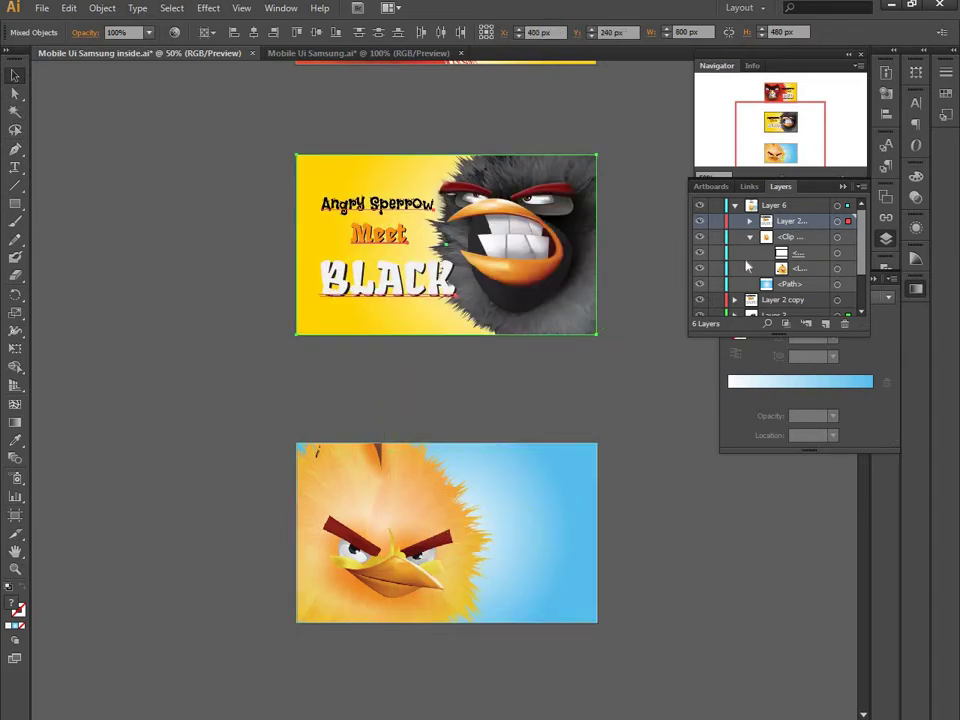
- Lock Layers 3 and 4 and copy the Angry Sperrow / Meet / BLACK text onto the lower banner
scroll(706, 260, down, 2)
drag(714, 261, 716, 278)
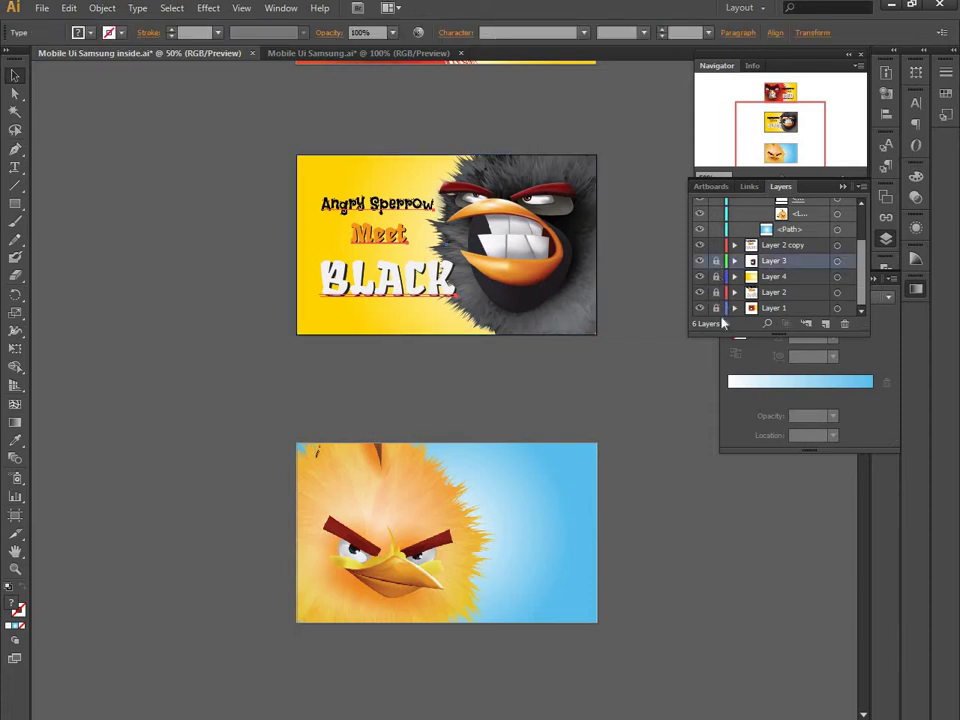
scroll(786, 281, up, 3)
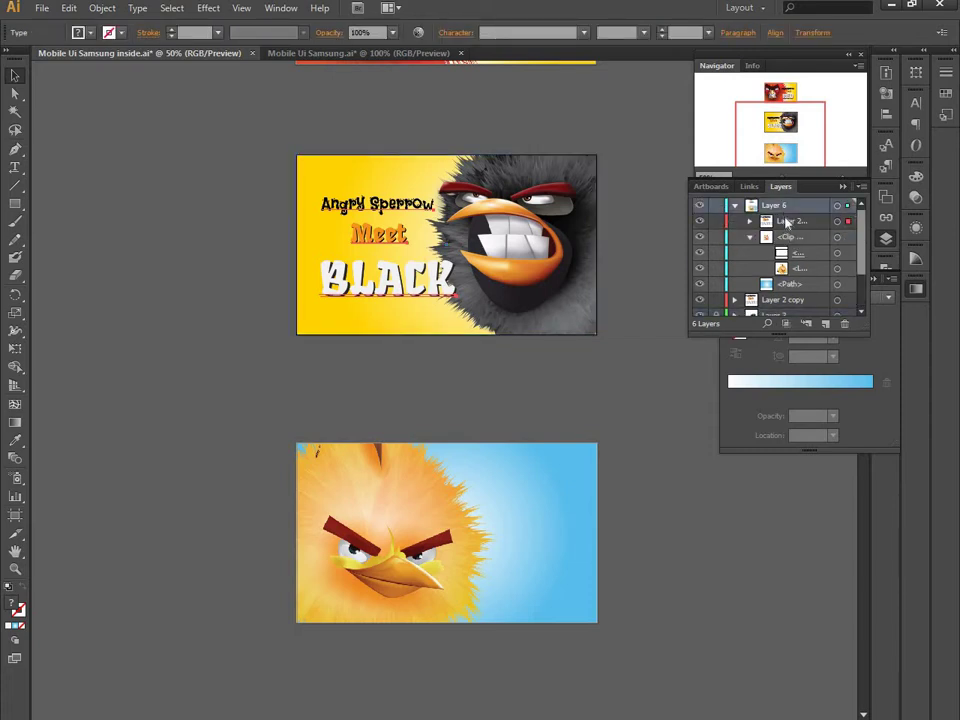
click(837, 221)
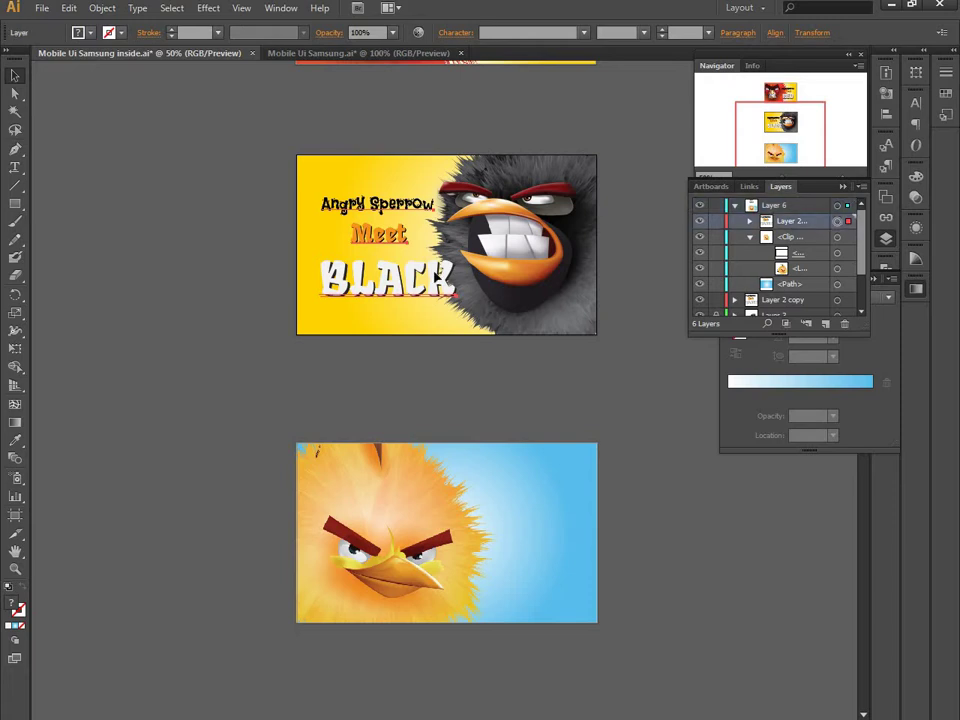
drag(455, 290, 568, 633)
key(ctrl+equal)
- Centre the copied title text horizontally on the lower artboard with the Align panel
scroll(563, 600, down, 4)
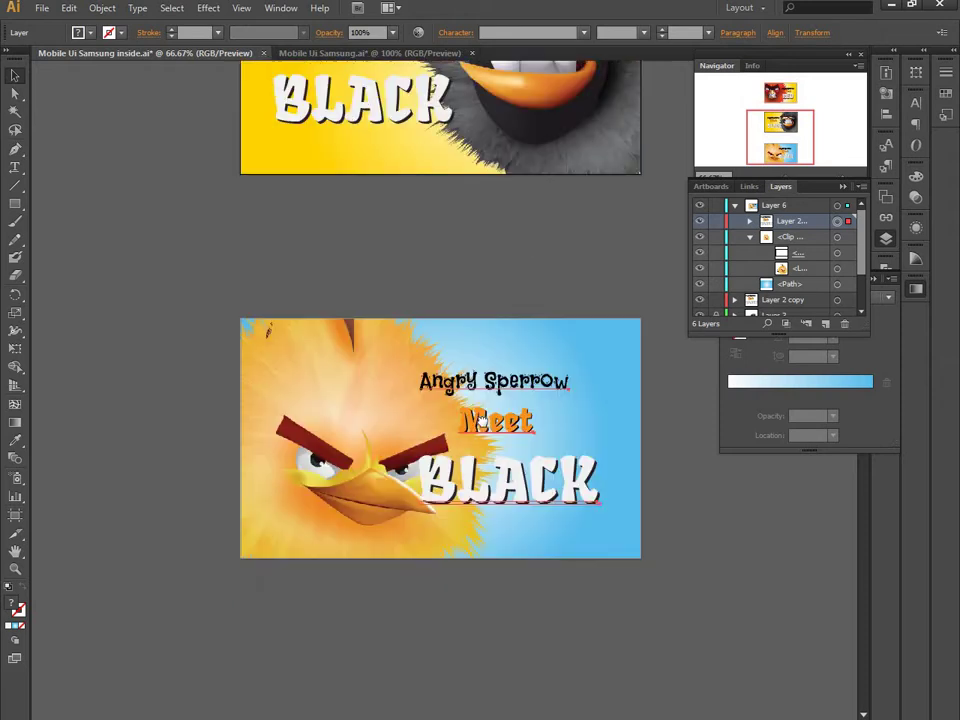
drag(565, 477, 586, 482)
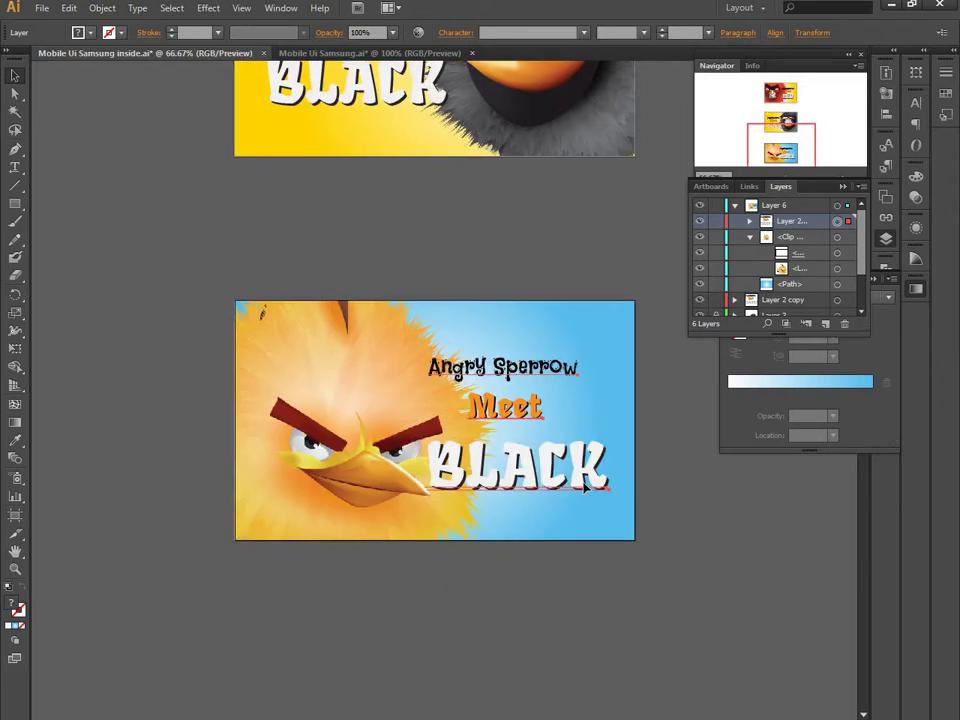
click(886, 113)
click(762, 62)
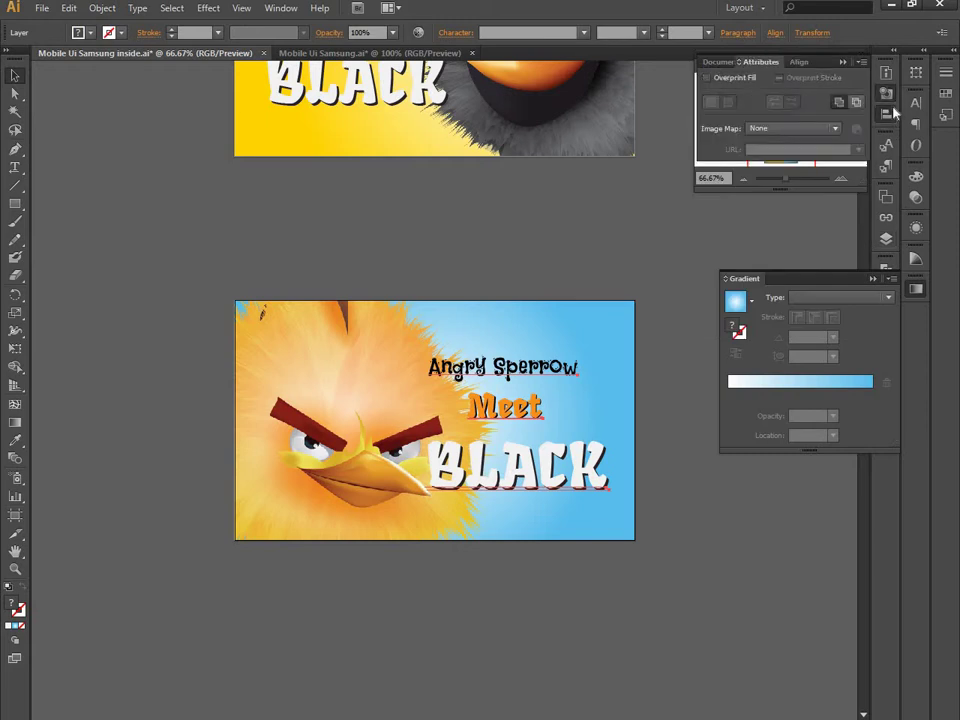
click(805, 62)
click(737, 95)
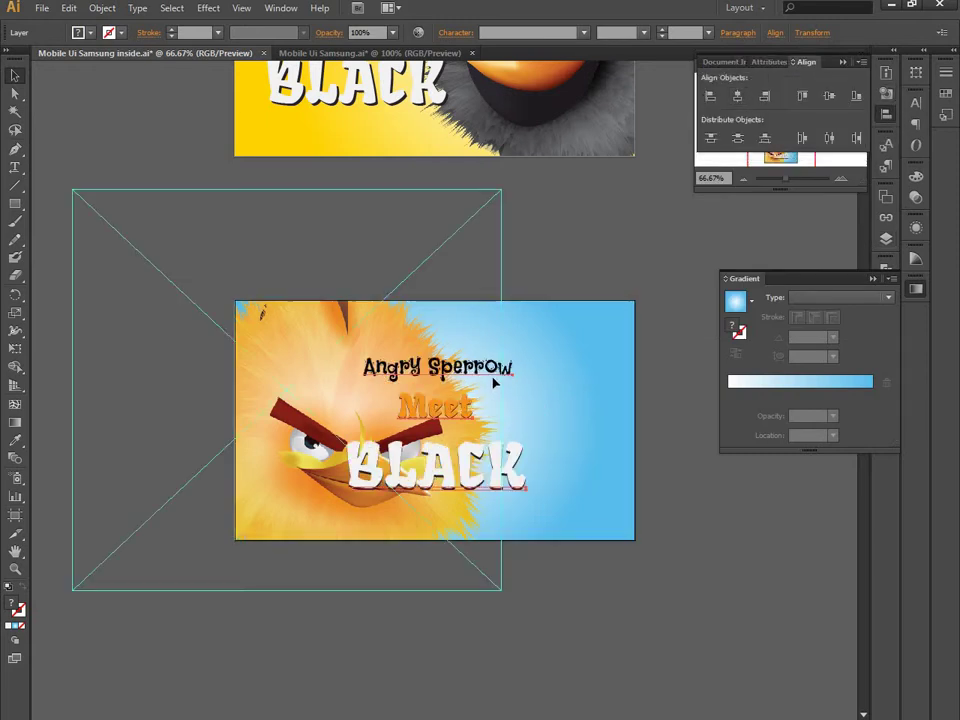
- Shift the title text to the banner's right side and nudge it into place
drag(537, 380, 627, 381)
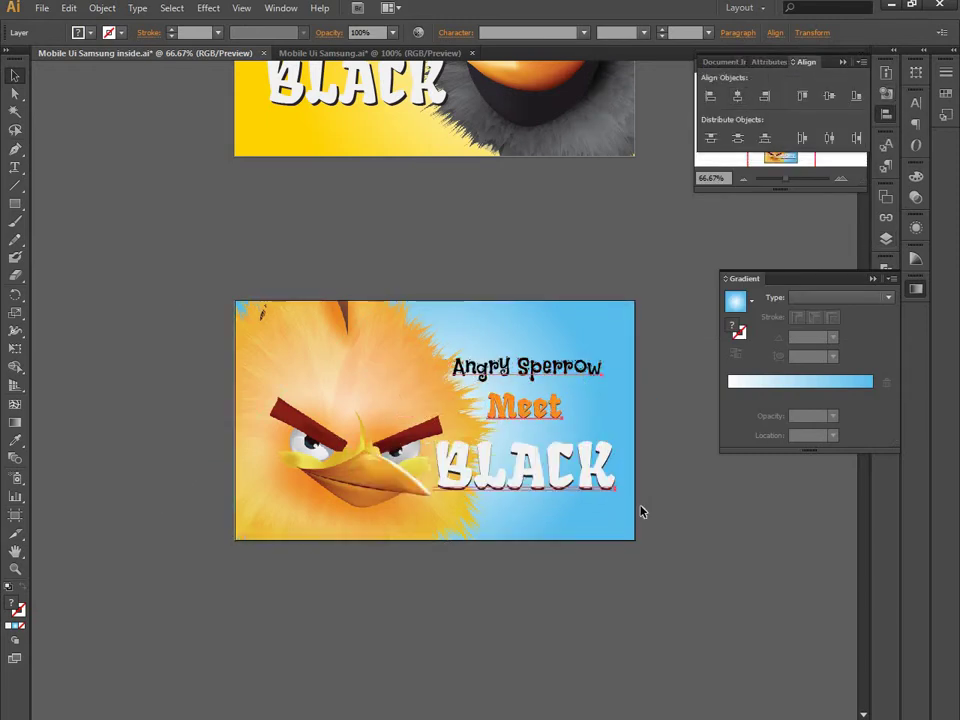
drag(590, 477, 588, 485)
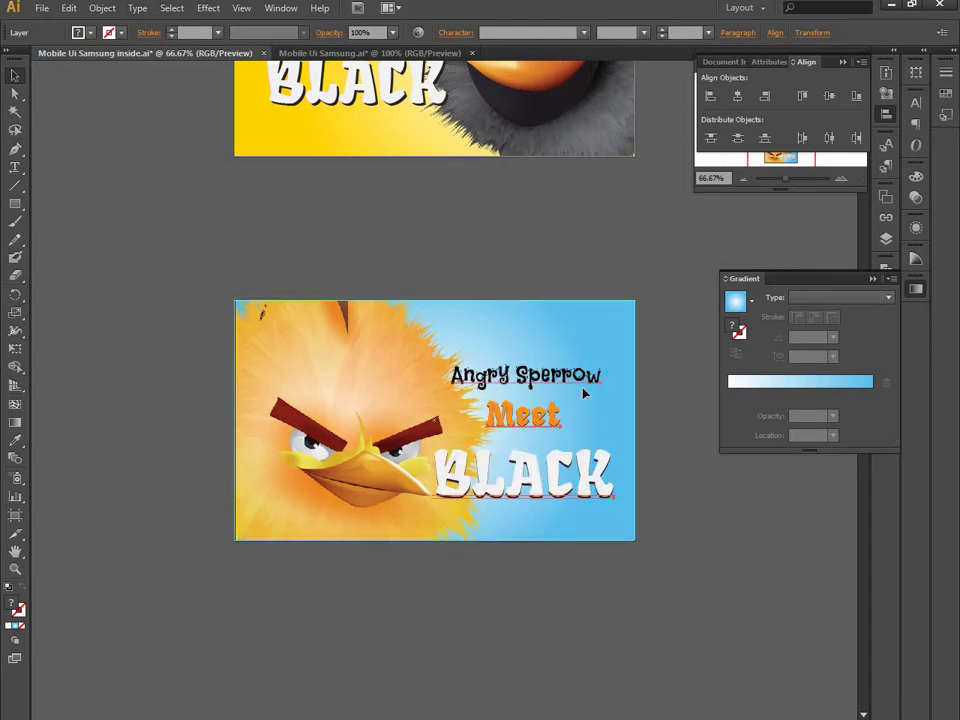
drag(592, 378, 592, 374)
- Expand Layer 2 in the Layers panel and select the BLACK text sublayer
click(698, 478)
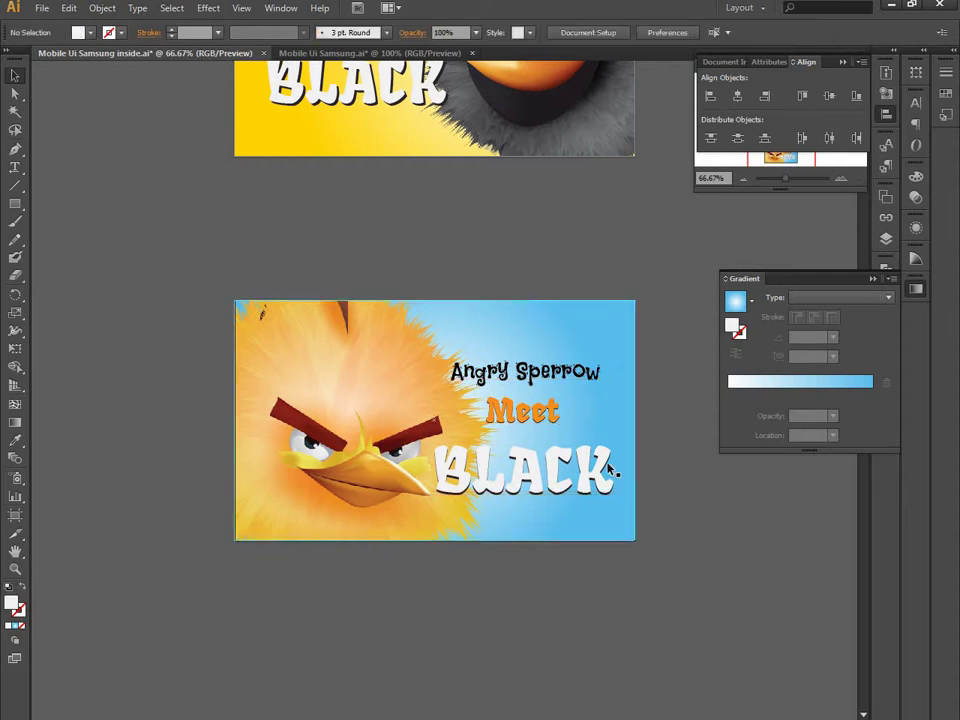
click(604, 466)
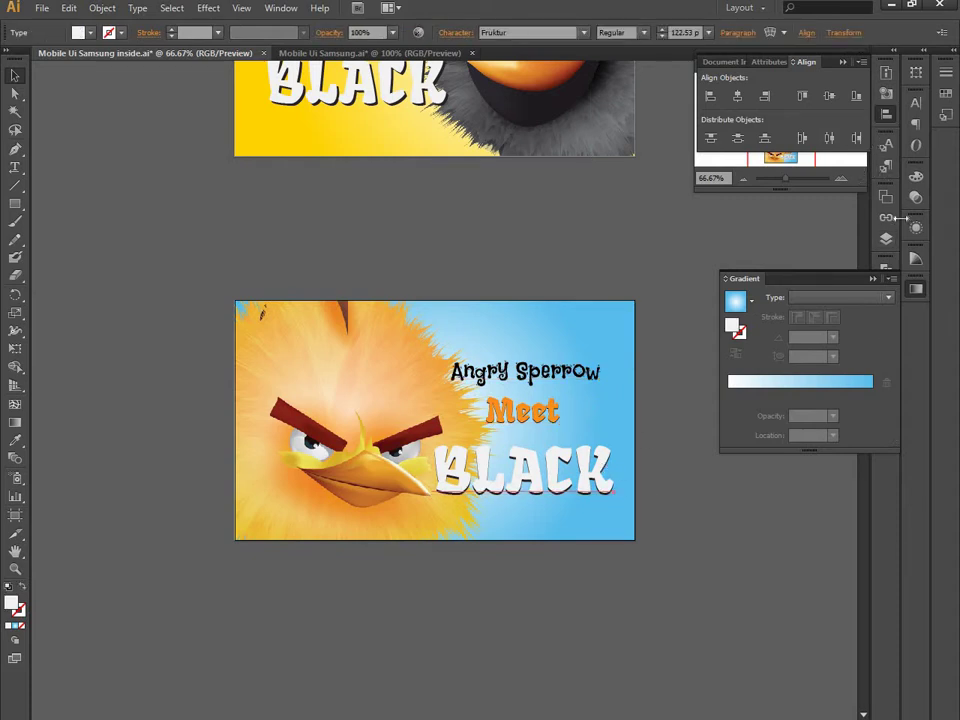
click(886, 90)
click(886, 238)
click(750, 222)
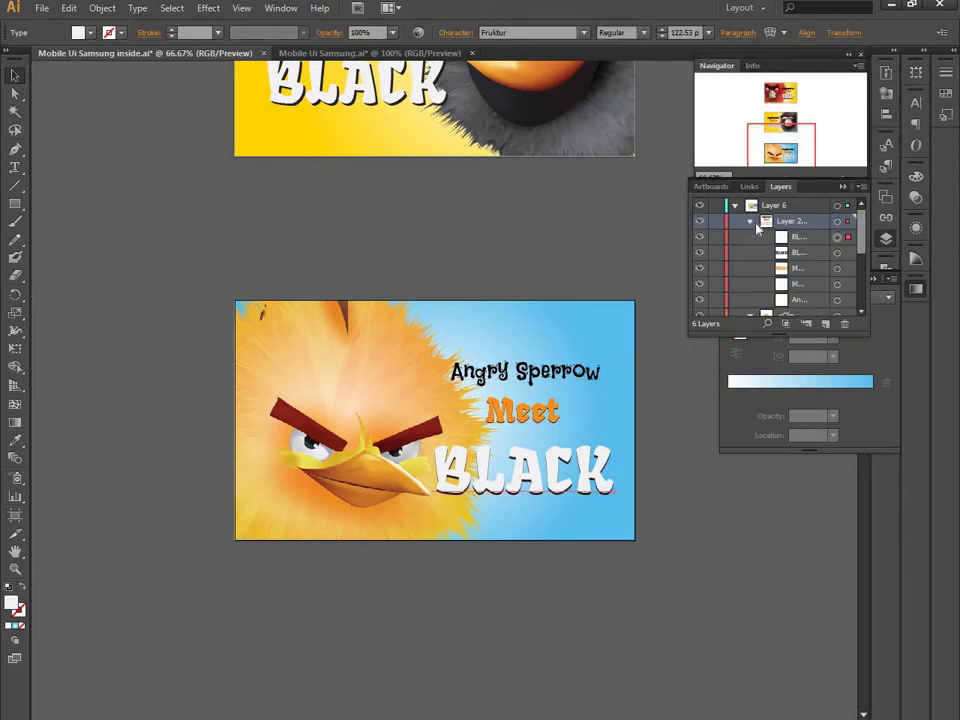
scroll(798, 254, down, 3)
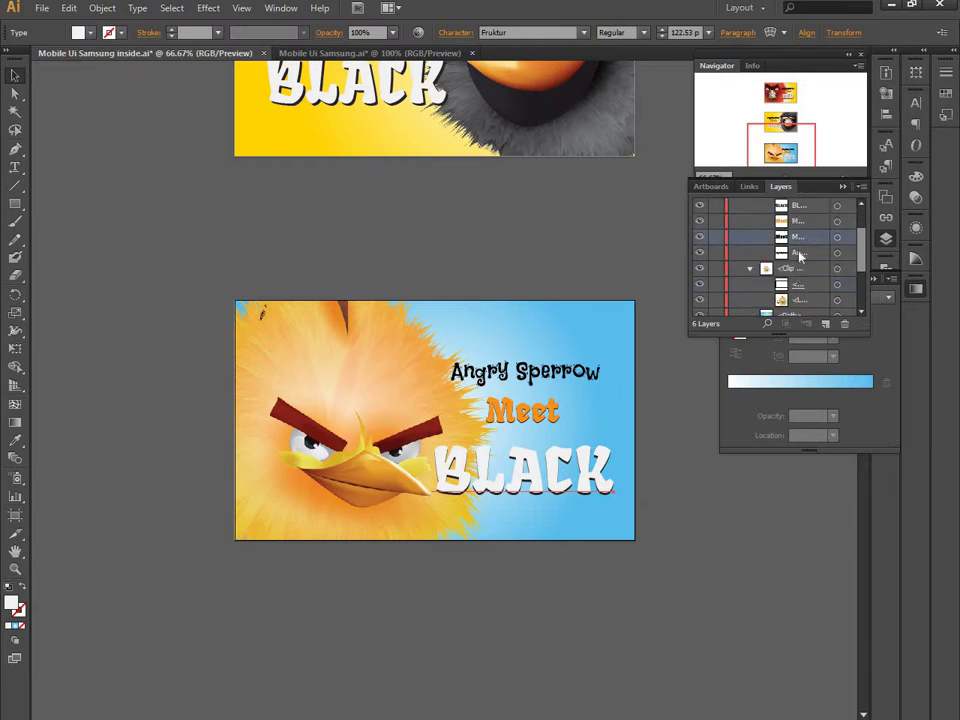
scroll(795, 240, up, 3)
click(789, 253)
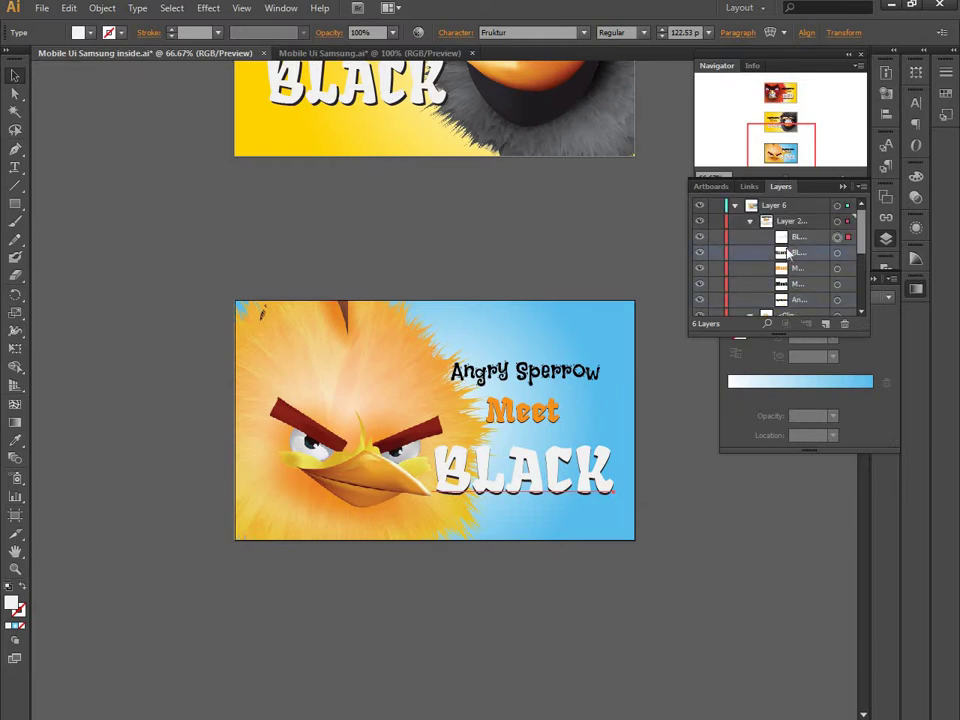
- Replace the word BLACK on the lower banner with YELLOW
double_click(549, 457)
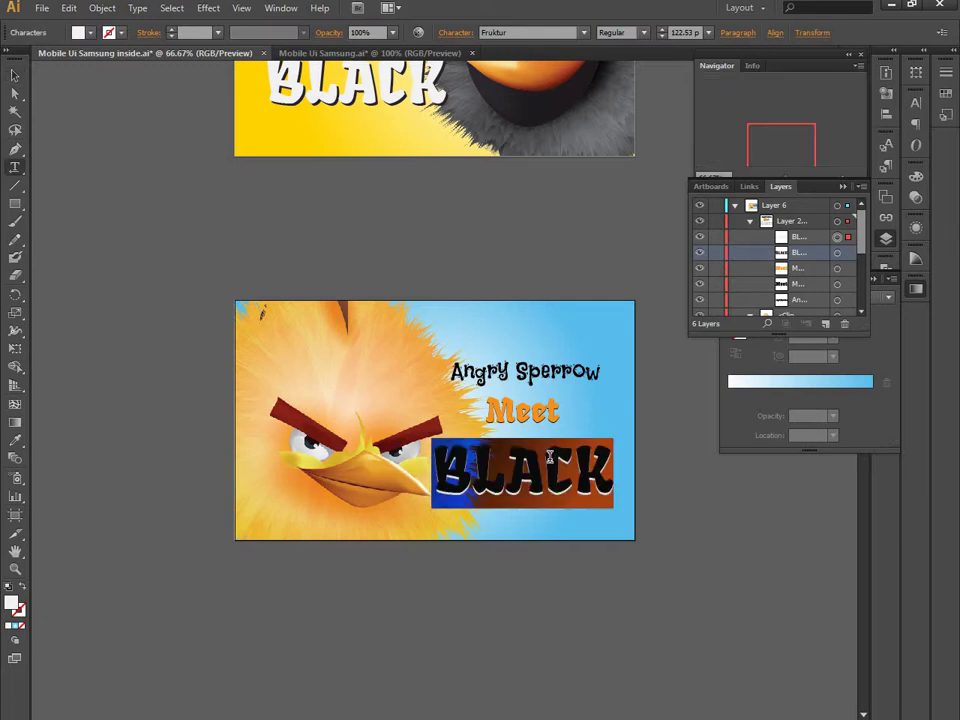
text(YEL)
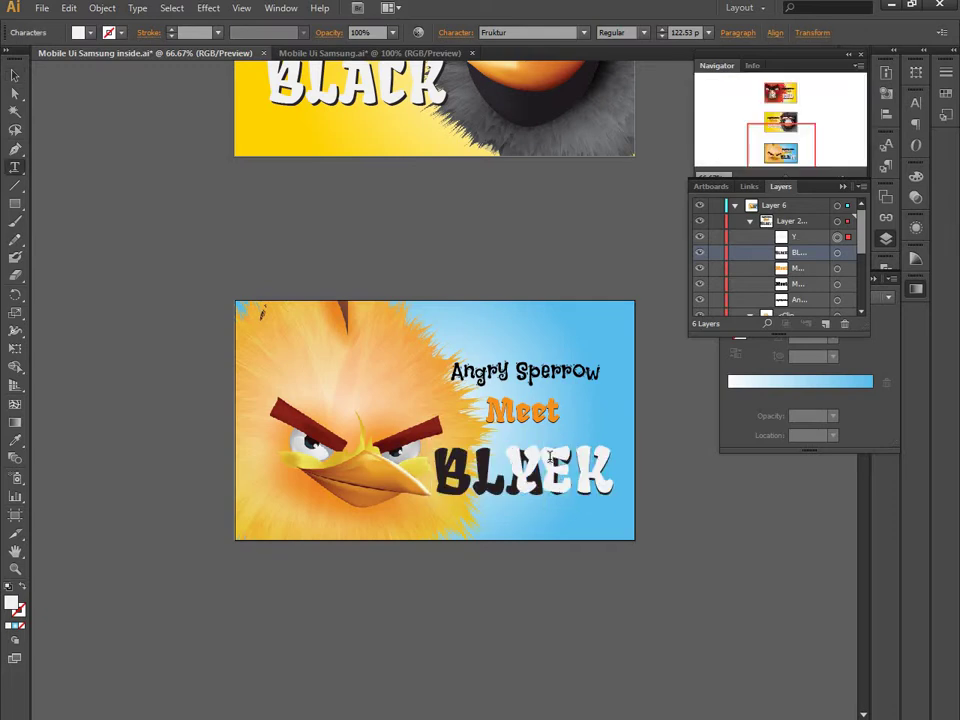
text(LOW)
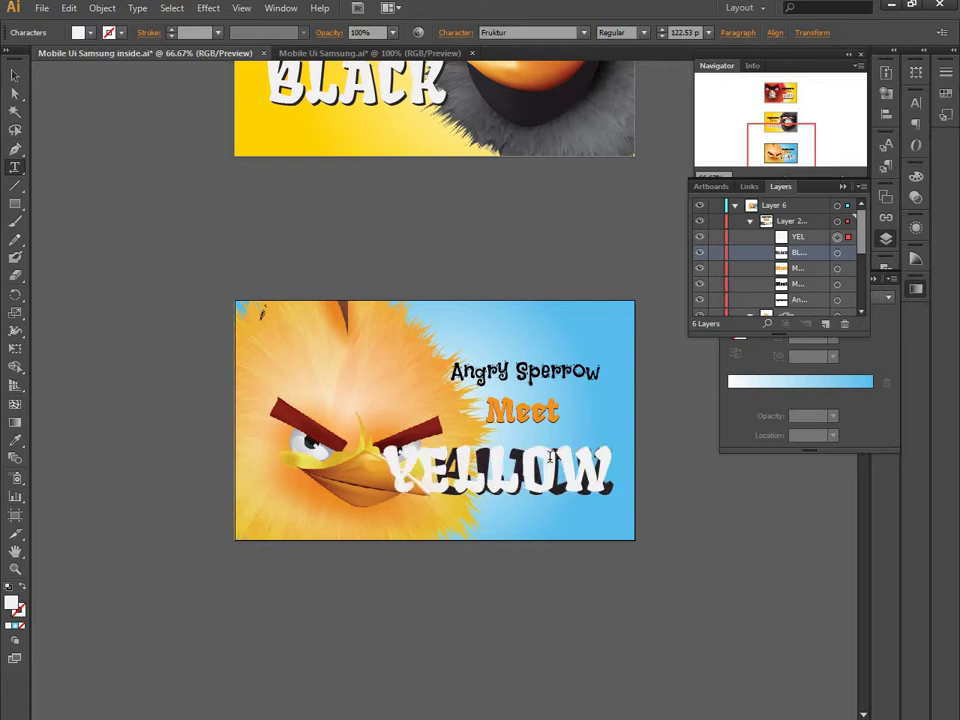
click(810, 246)
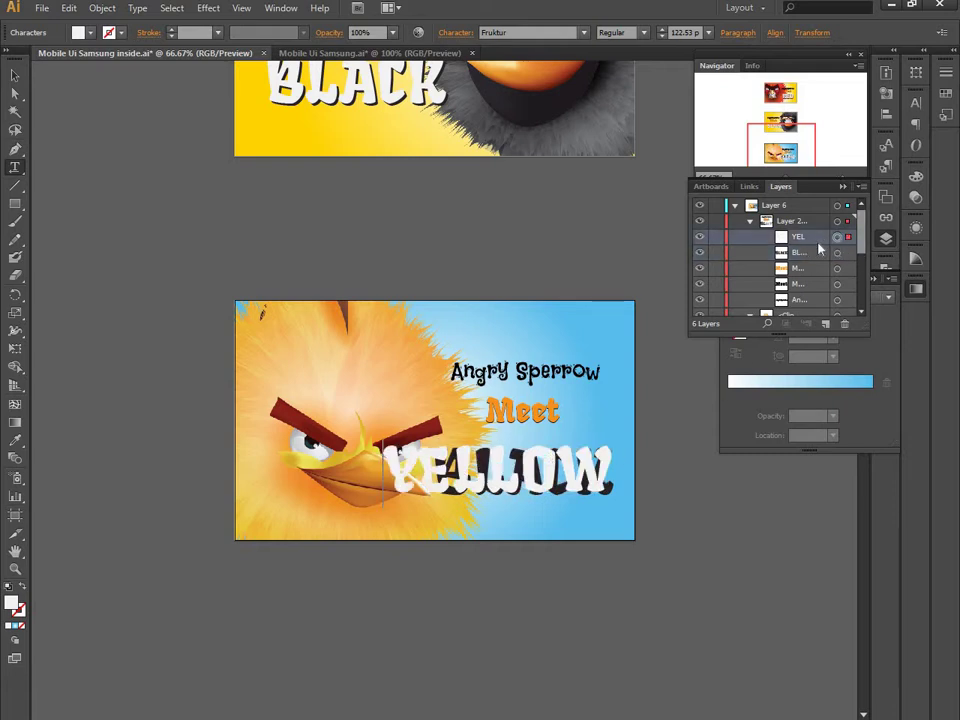
- Pick the BLACK shadow text layer and select all of the YELLOW word's text
click(15, 74)
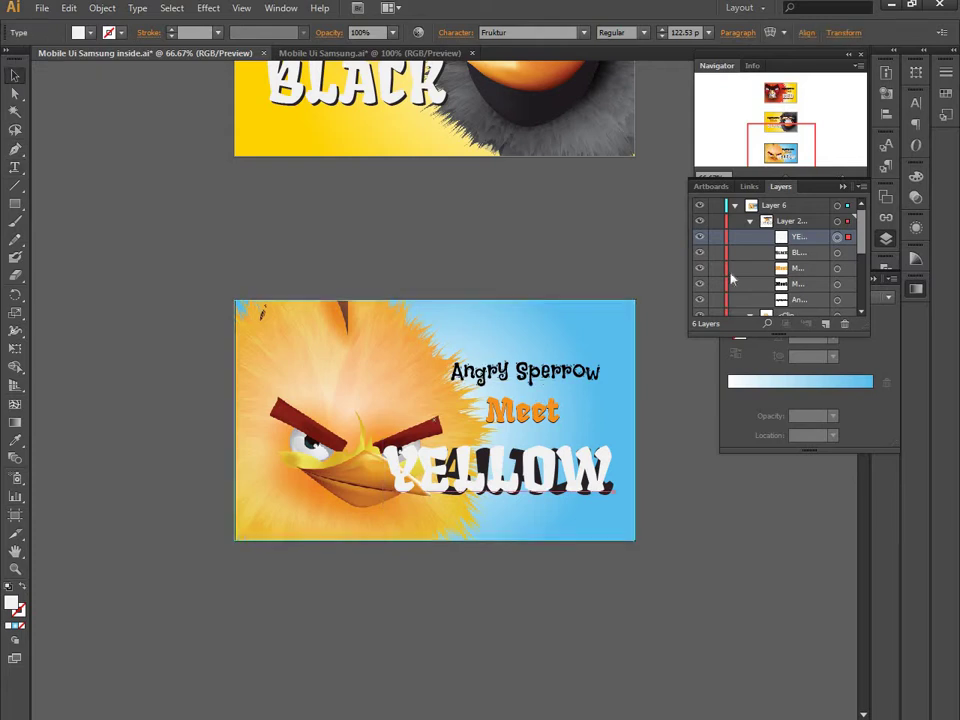
click(822, 254)
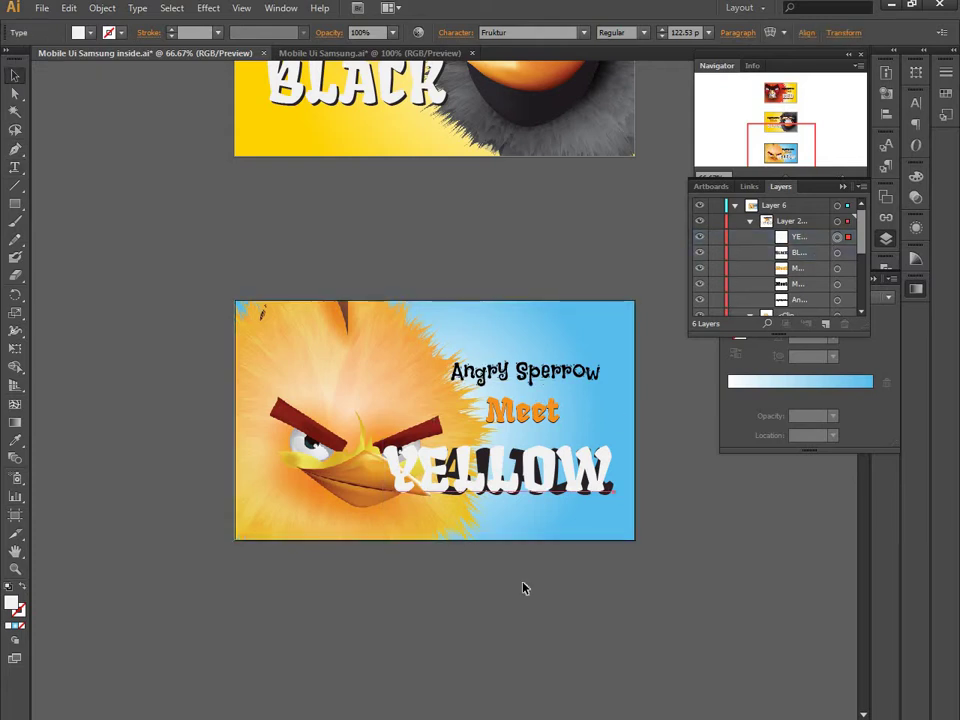
click(15, 167)
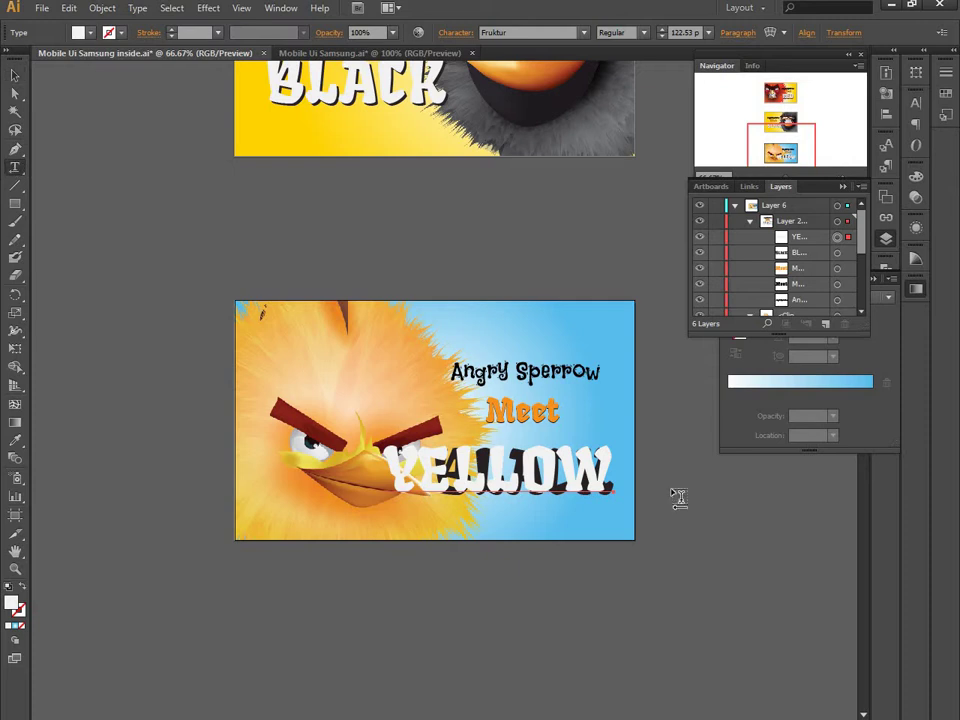
click(613, 475)
key(ctrl+a)
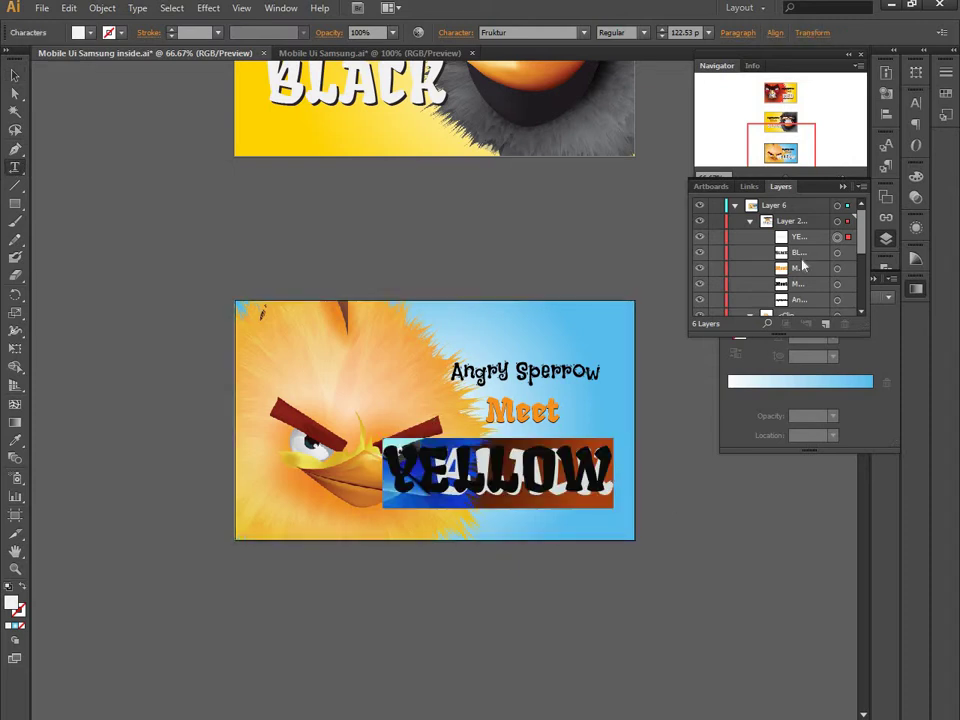
- Retype the black shadow letters behind the title so they also read YELLOW
double_click(805, 253)
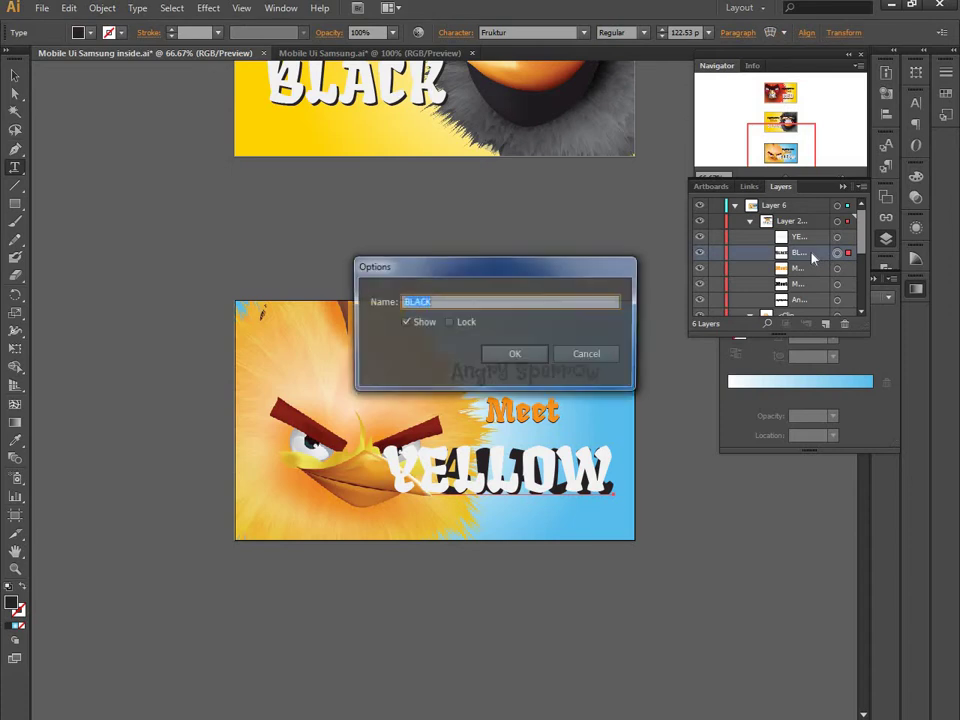
key(Return)
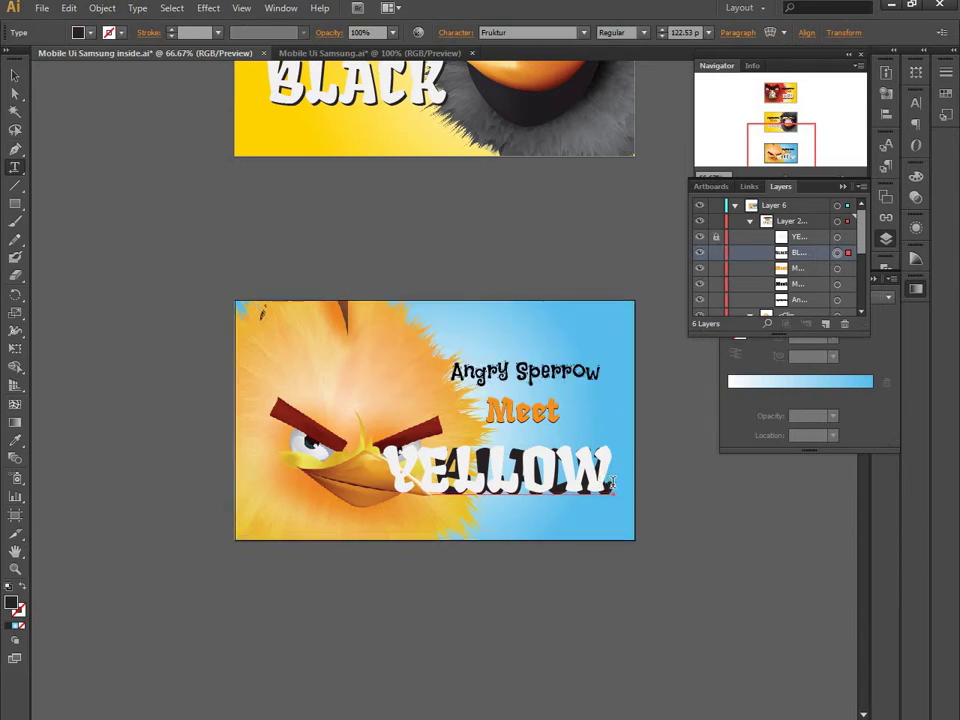
drag(431, 470, 613, 482)
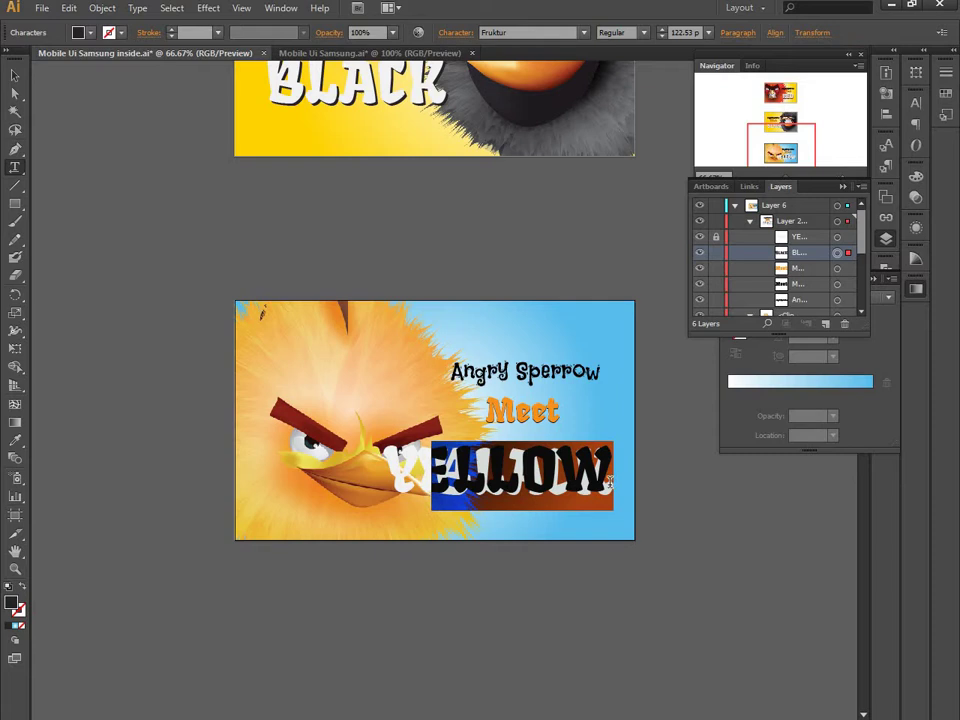
key(BackSpace)
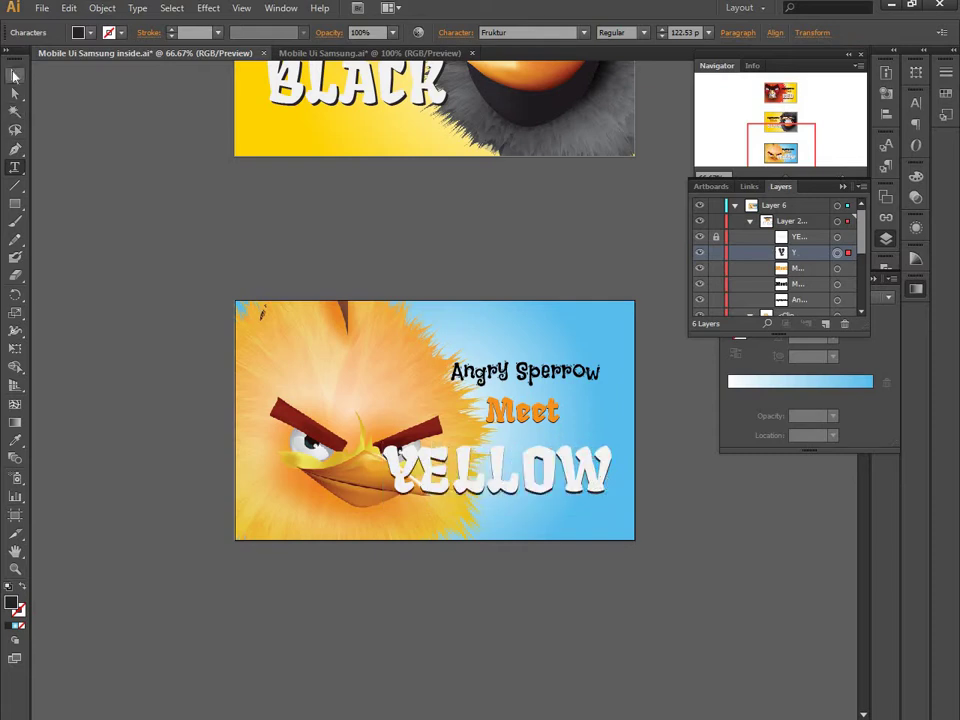
click(15, 75)
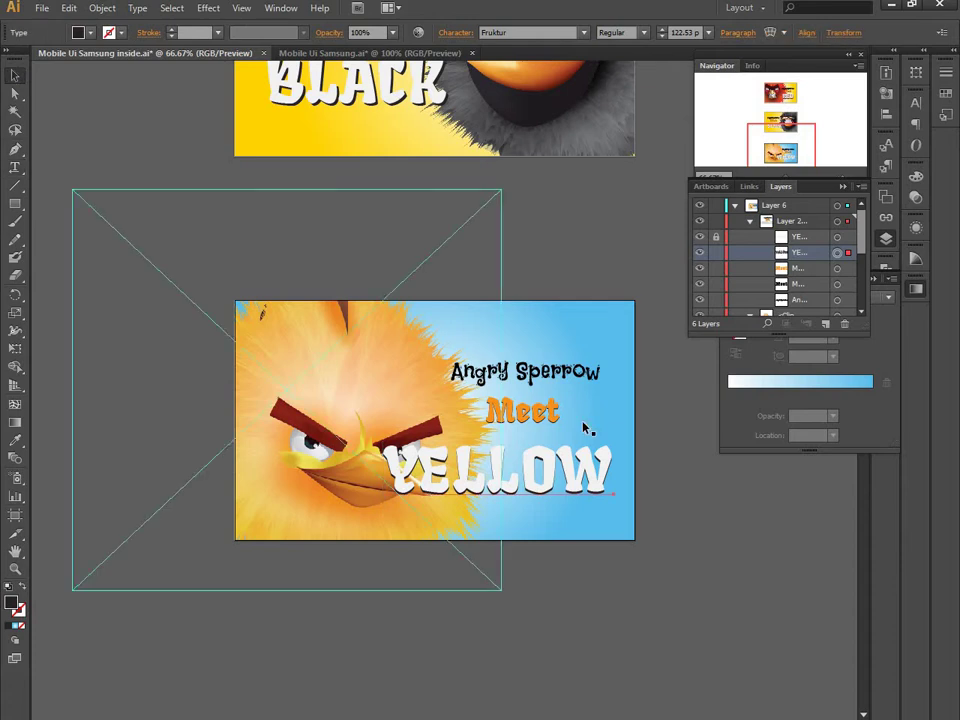
key(ctrl+shift+a)
- Shrink both YELLOW text layers together to about 95.88 pt, shifted right of the beak
click(848, 252)
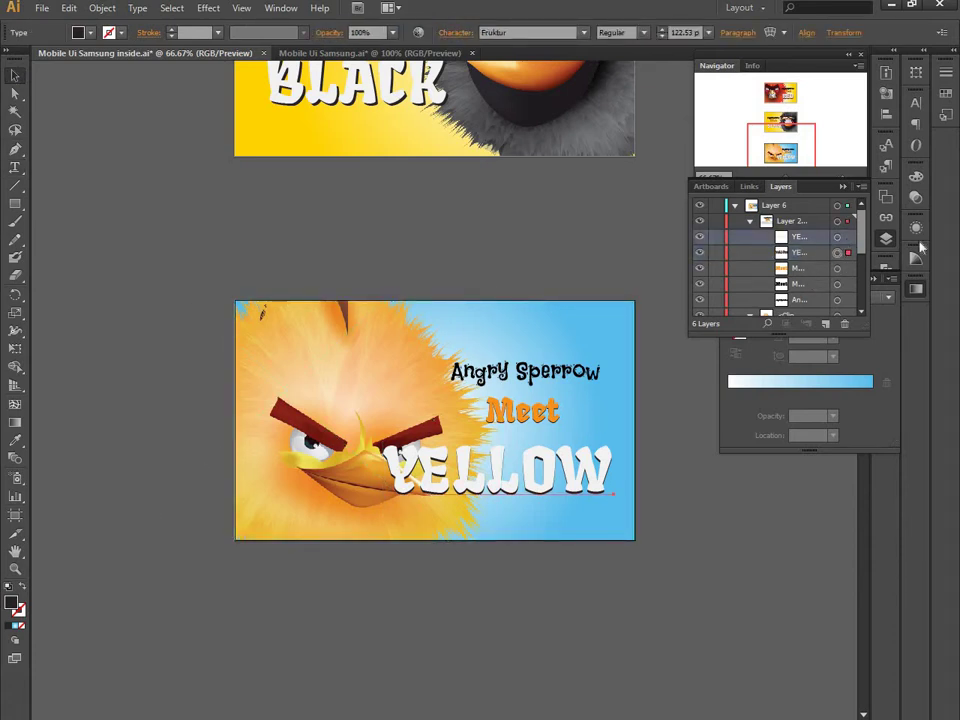
shift+click(848, 237)
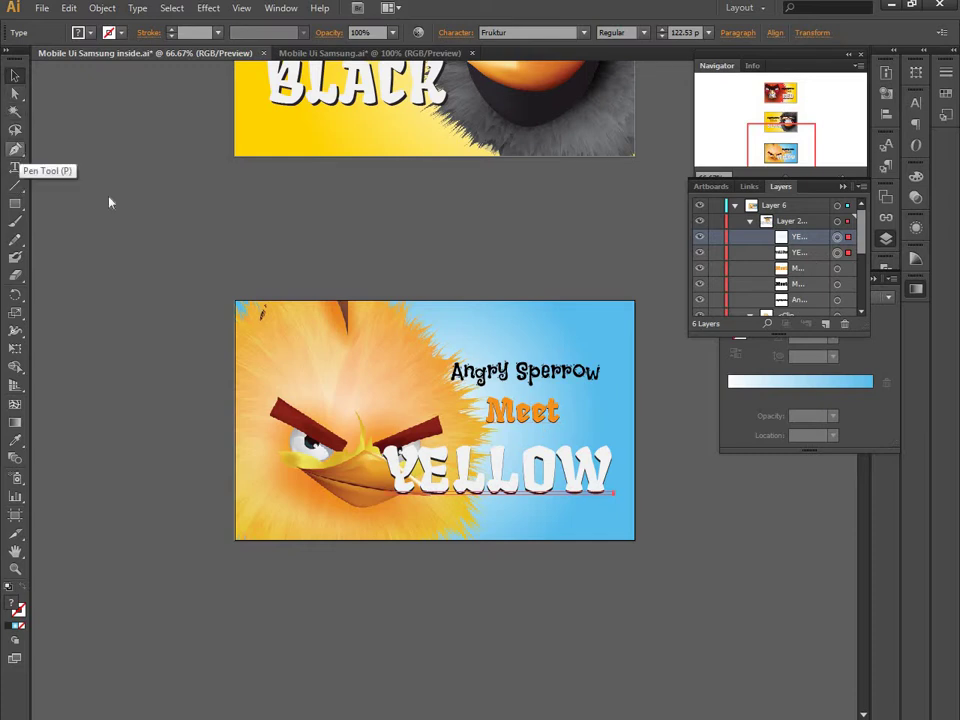
key(w)
key(e)
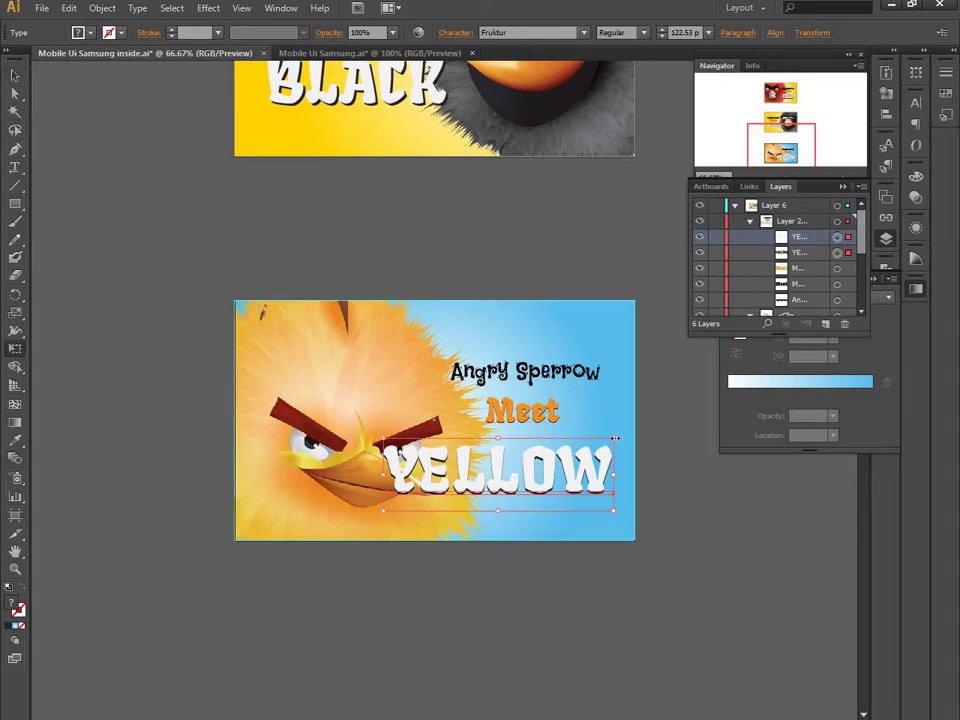
mouse_move(615, 437)
mouse_down()
mouse_move(588, 442)
mouse_move(606, 491)
mouse_up()
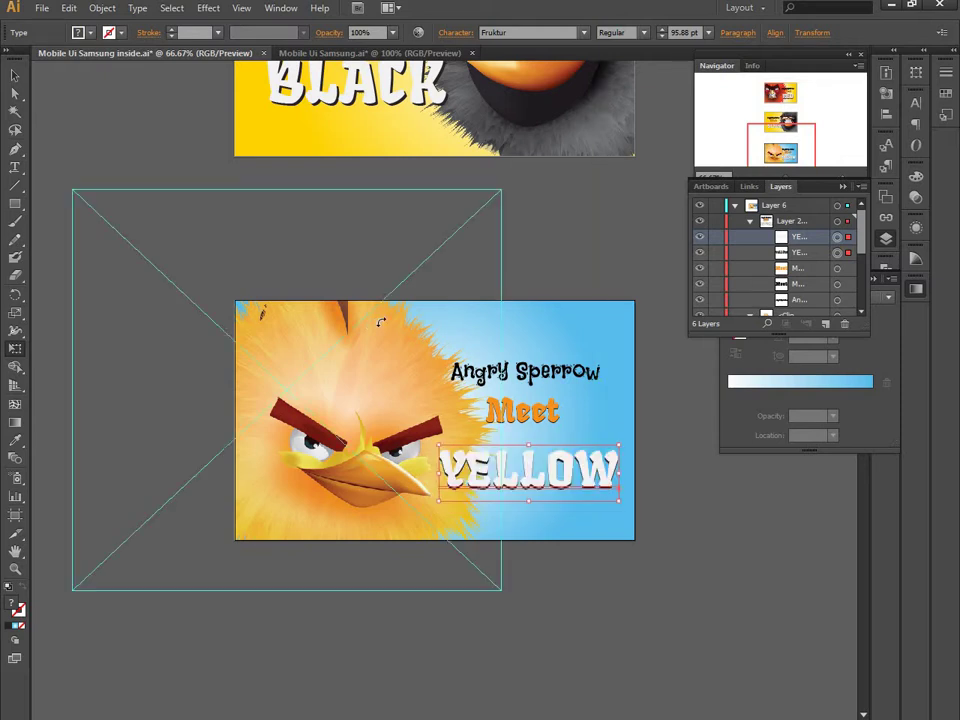
key(ctrl+shift+a)
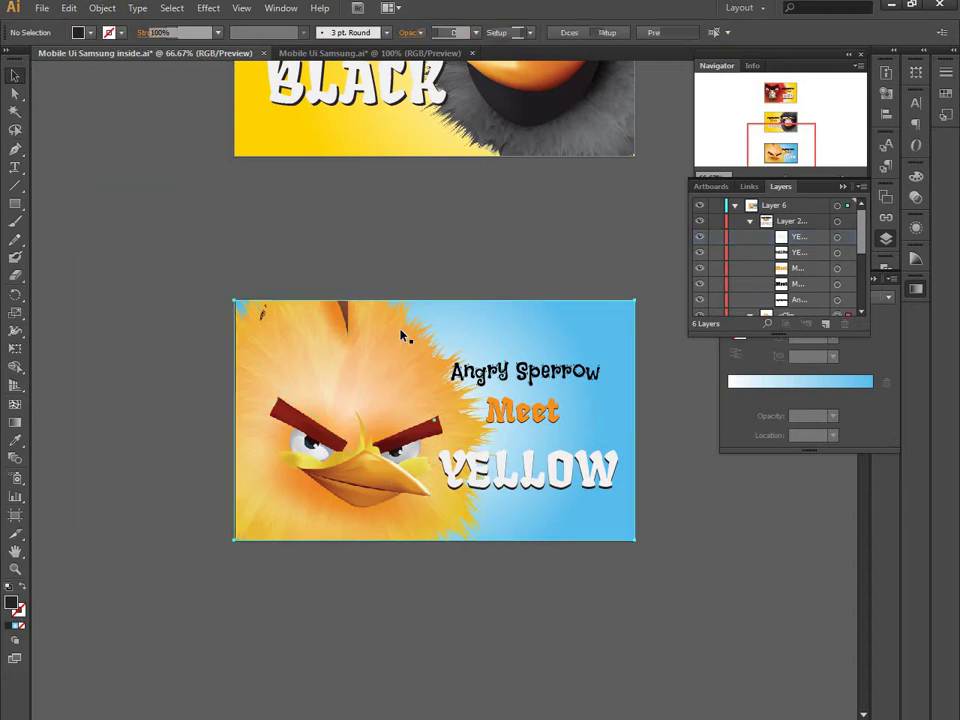
- Shift the yellow bird image further left within its clip group
double_click(403, 336)
drag(354, 347, 329, 342)
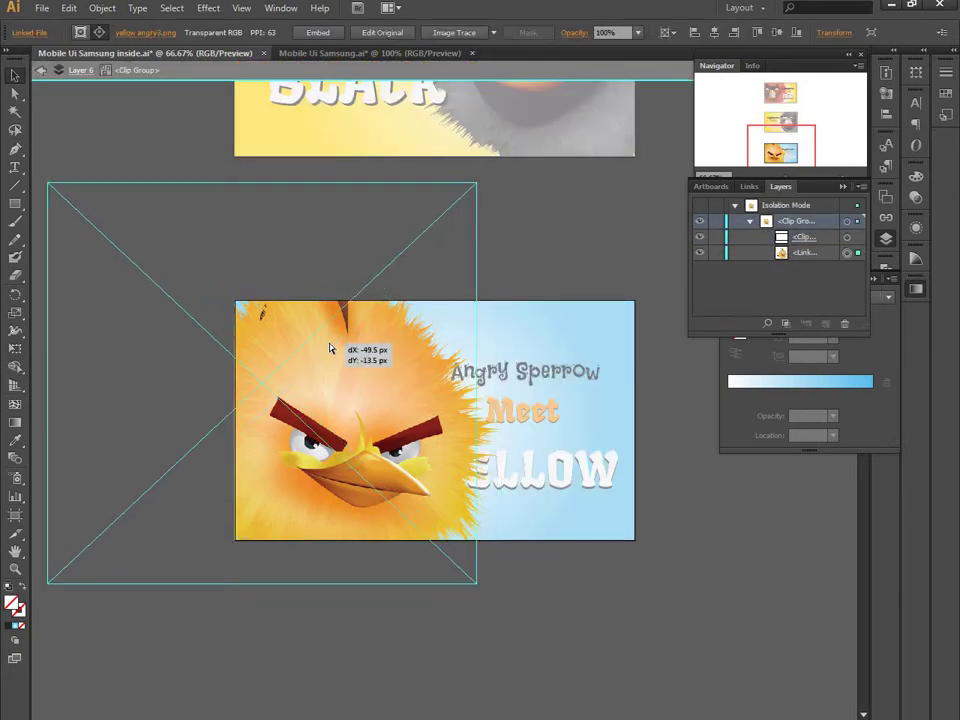
key(ctrl+shift+a)
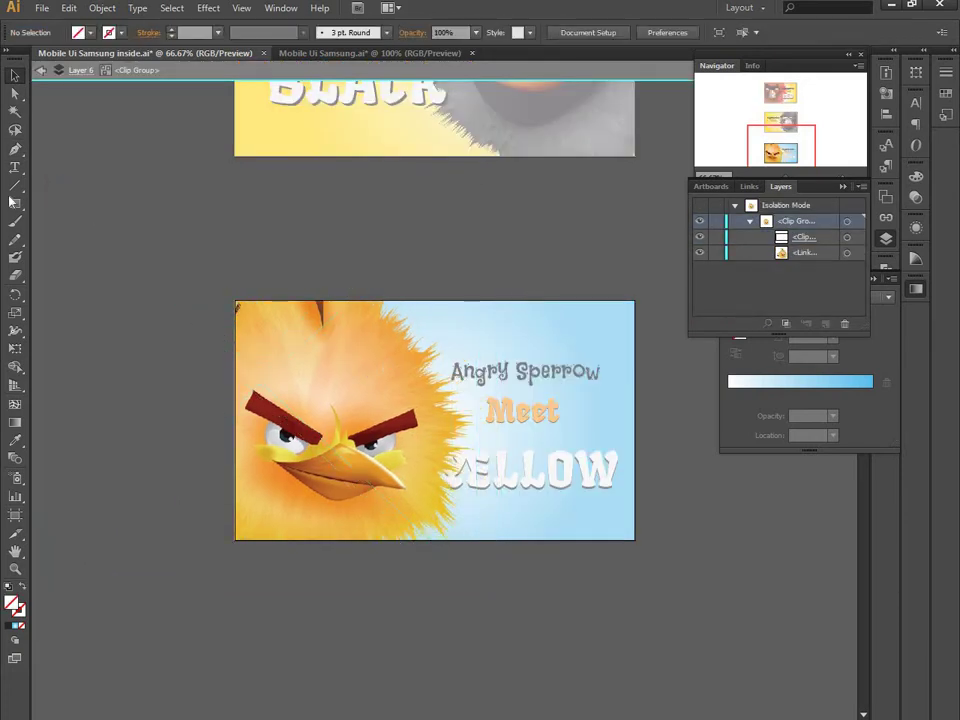
click(41, 70)
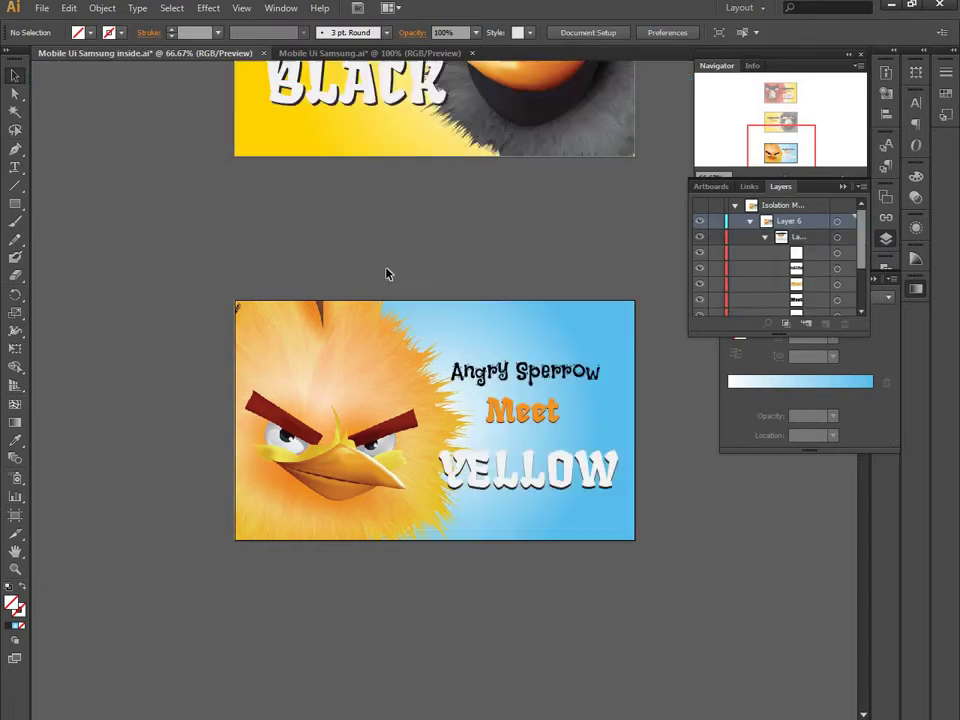
- Lock the bird image's <Clip Group> in the Layers panel
click(497, 370)
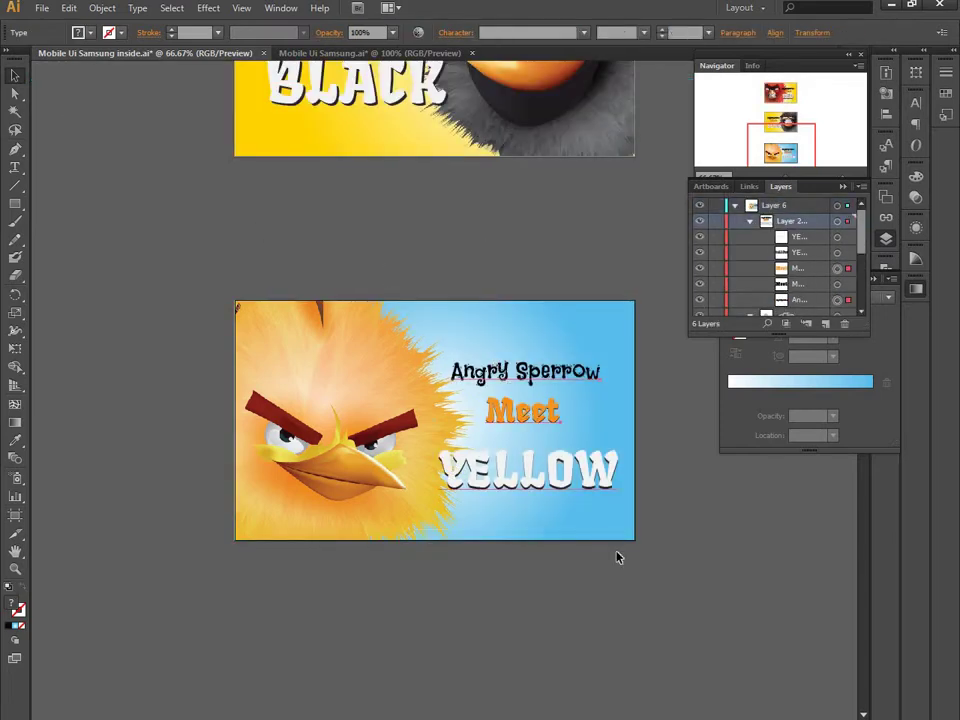
click(671, 538)
drag(480, 307, 482, 310)
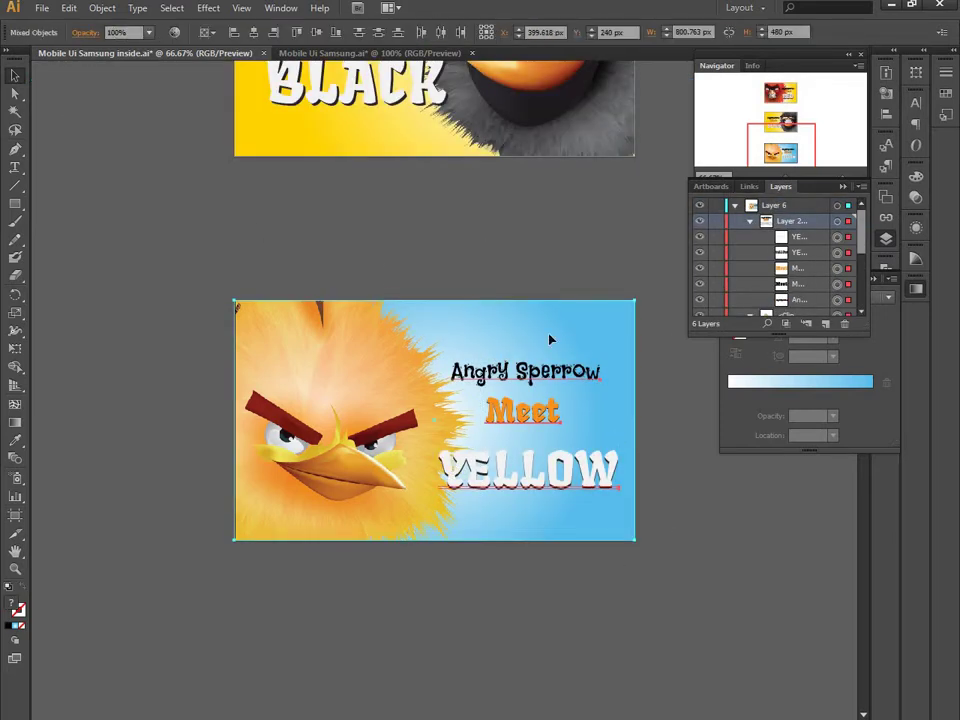
scroll(752, 267, down, 3)
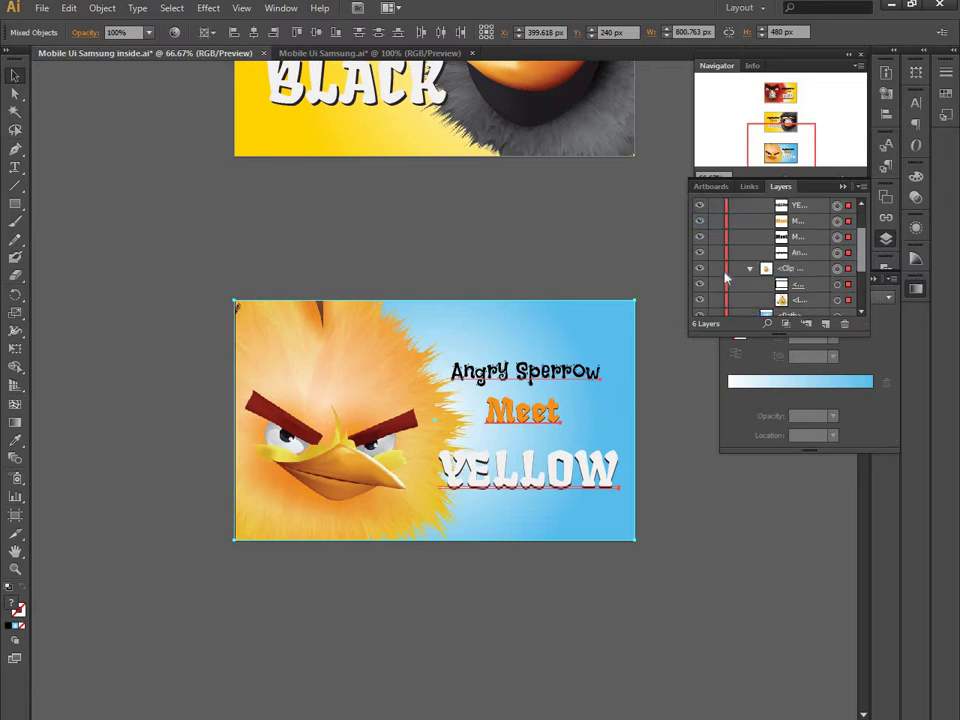
click(714, 269)
- Nudge the Angry Sperrow / Meet / YELLOW title block about 4 px left
click(506, 411)
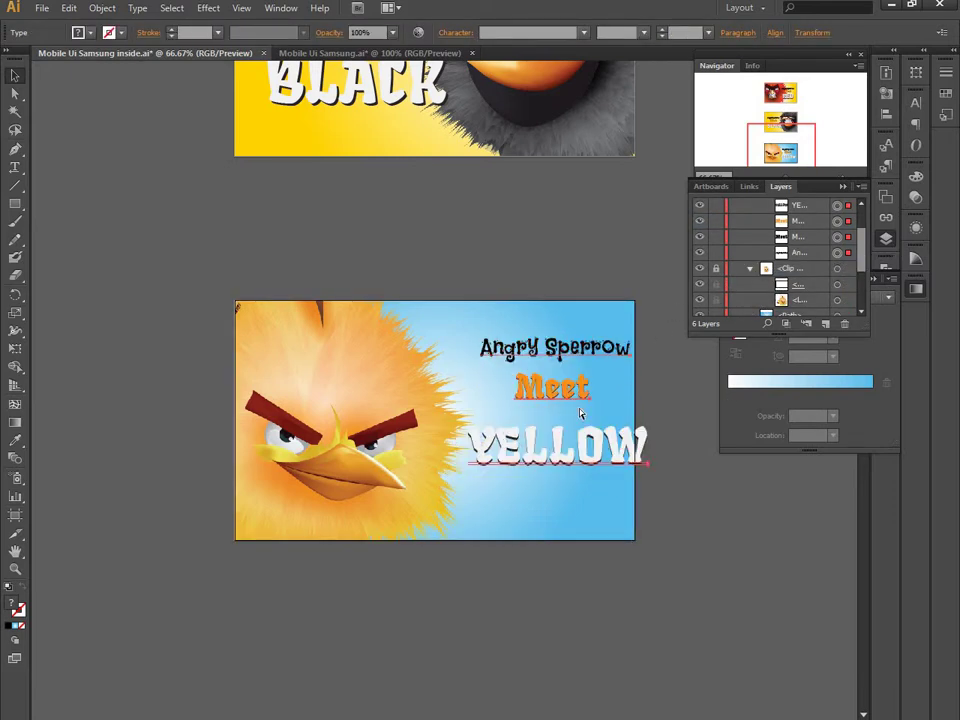
drag(607, 379, 604, 379)
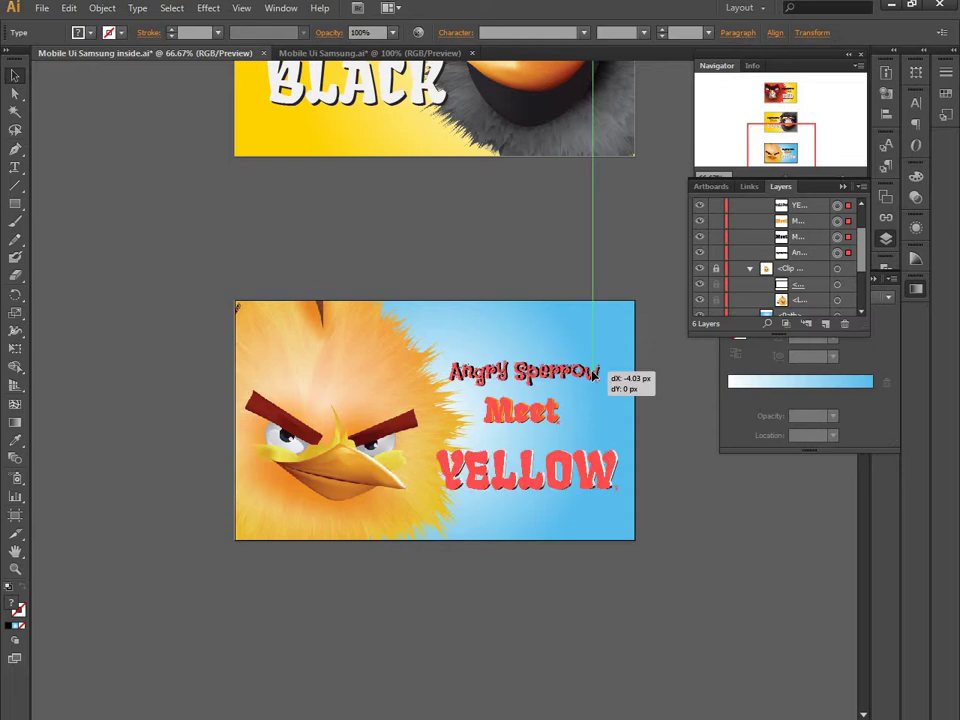
click(597, 491)
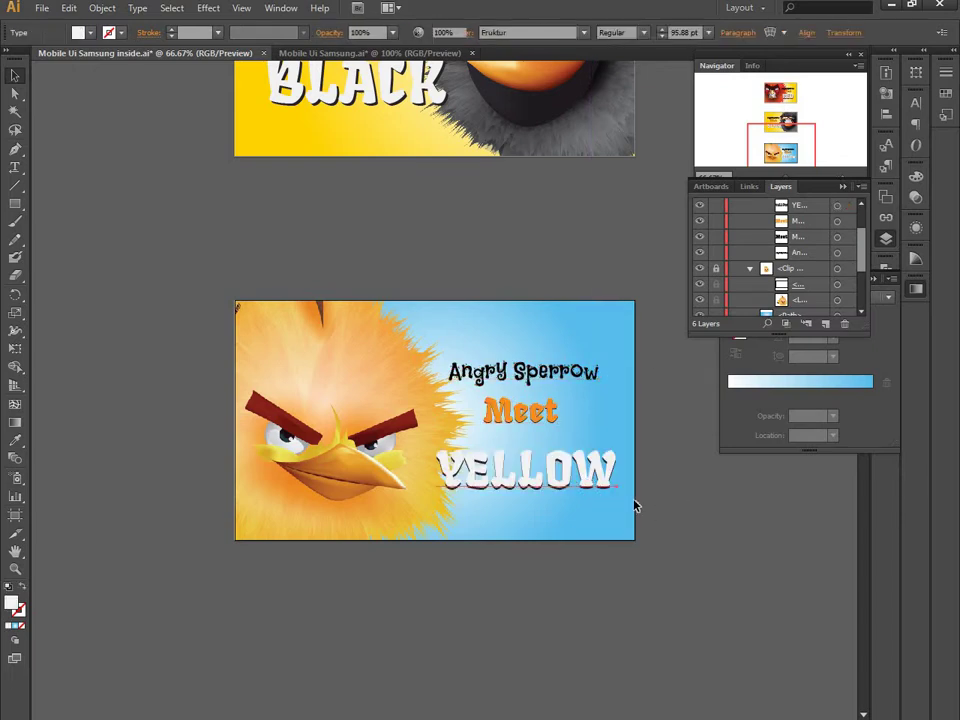
key(ctrl+a)
click(646, 469)
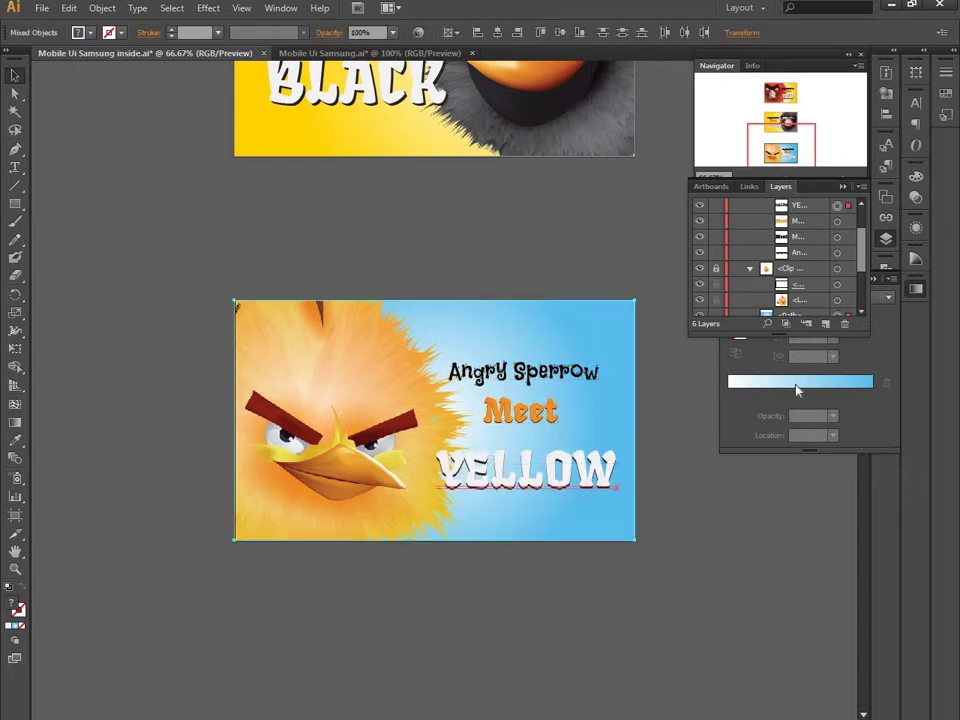
scroll(765, 286, up, 2)
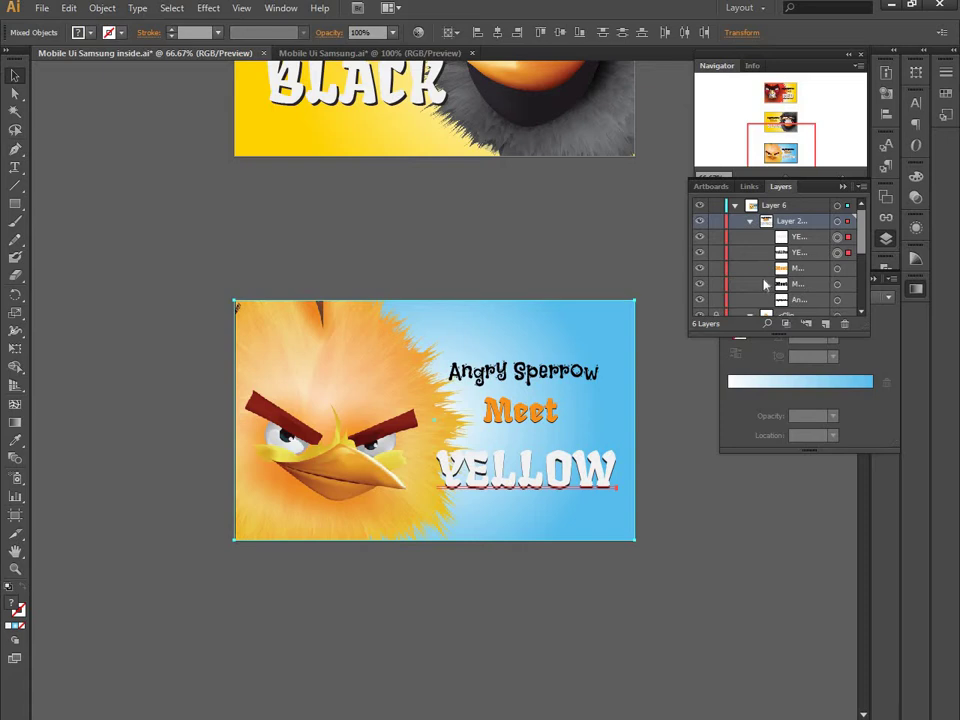
- Lower the orange Meet text slightly so it sits evenly between Angry Sperrow and YELLOW
click(736, 207)
click(734, 205)
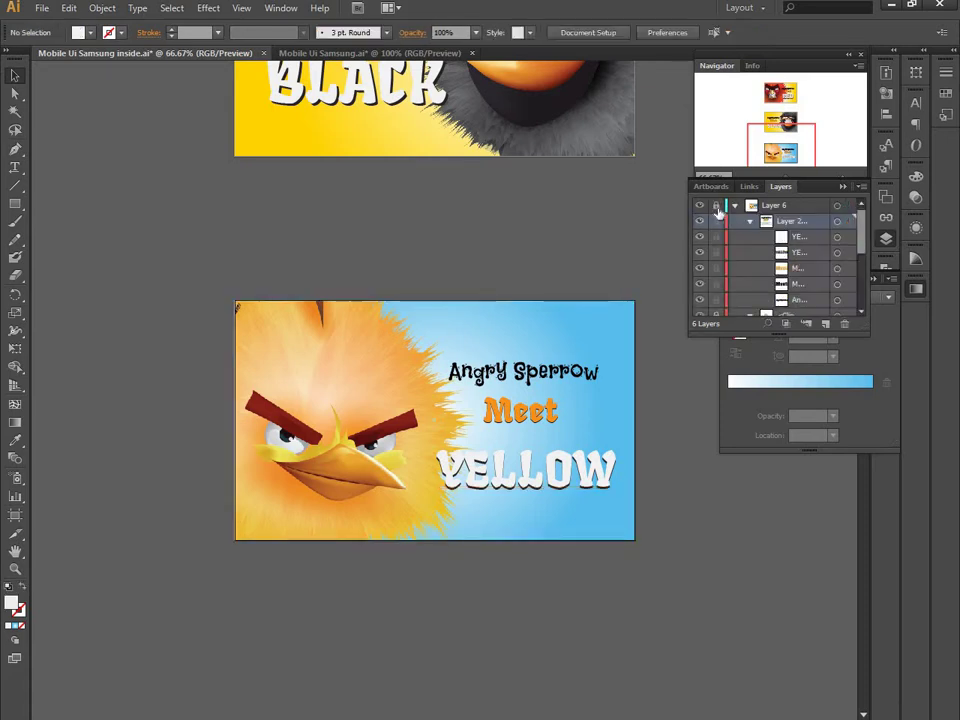
scroll(783, 240, down, 2)
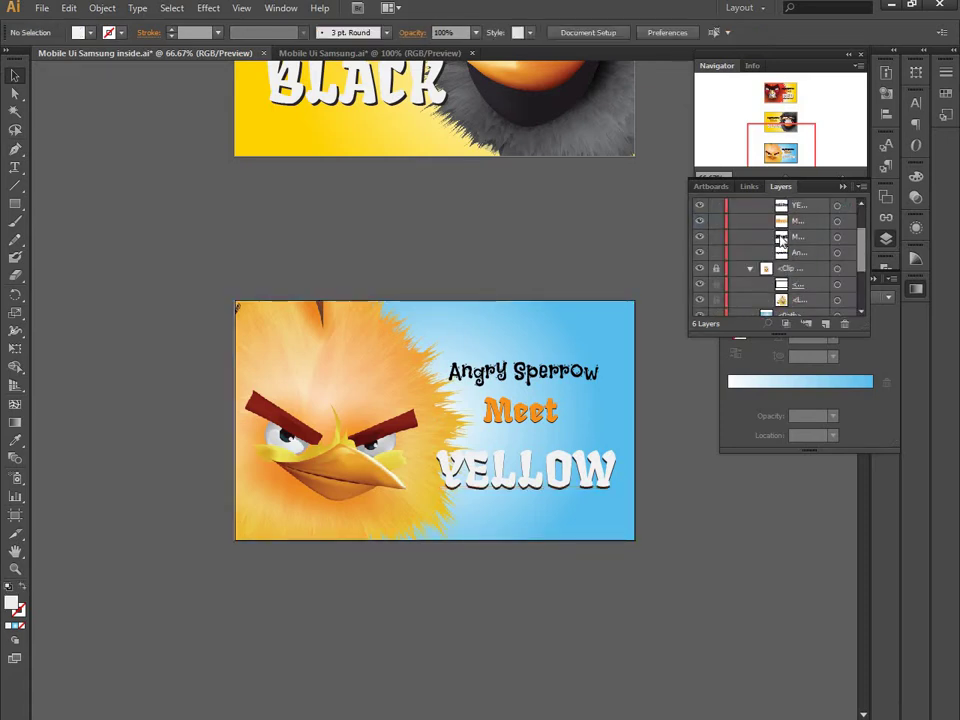
click(552, 412)
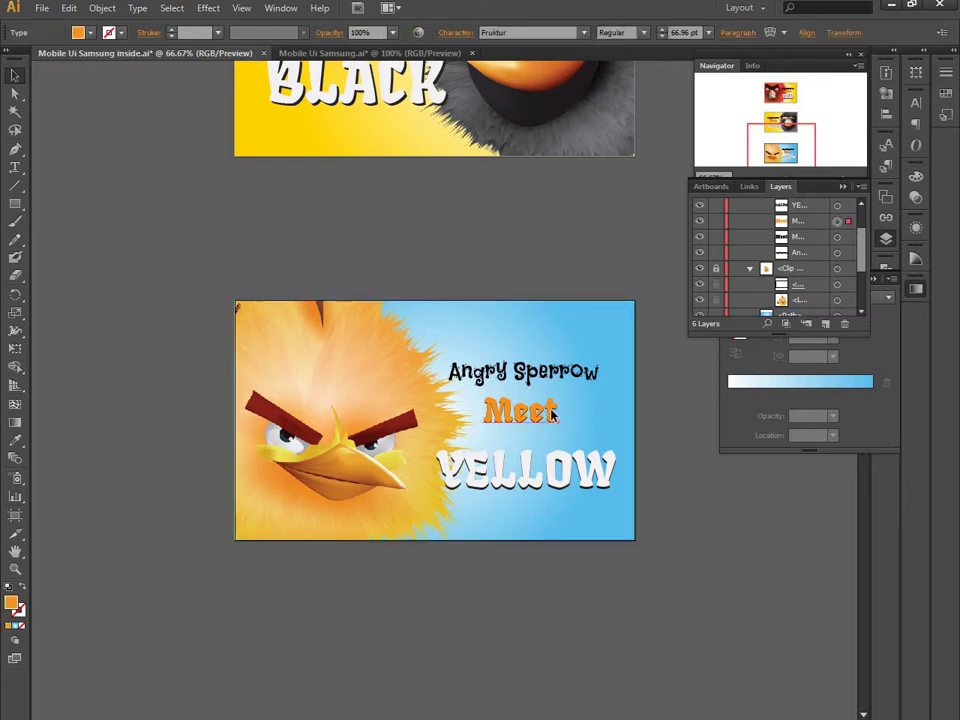
shift+click(562, 412)
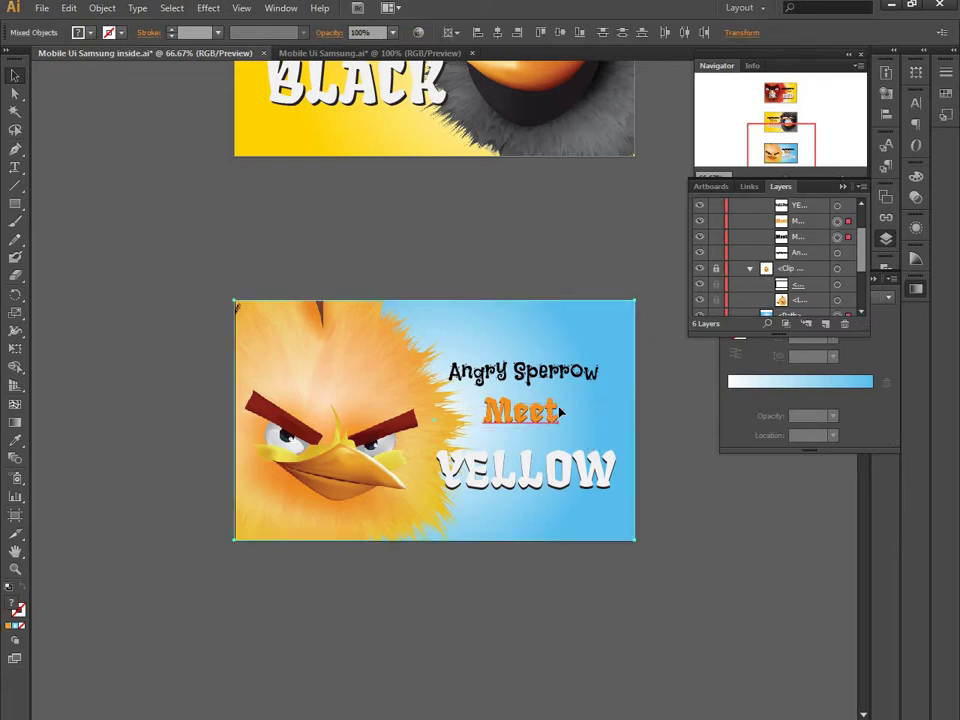
click(538, 416)
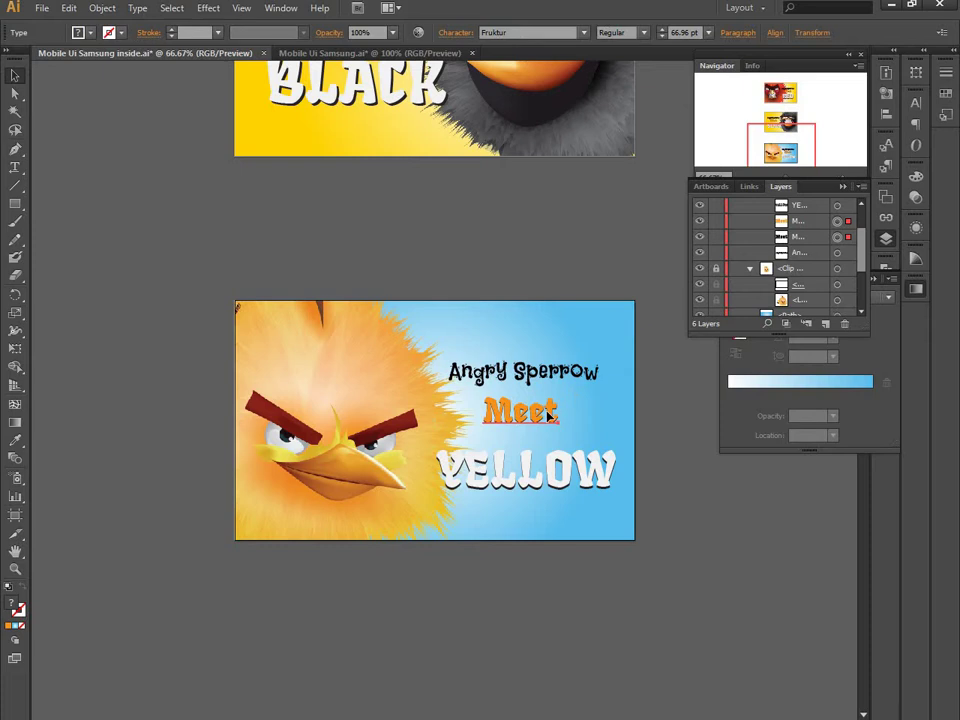
drag(548, 416, 548, 421)
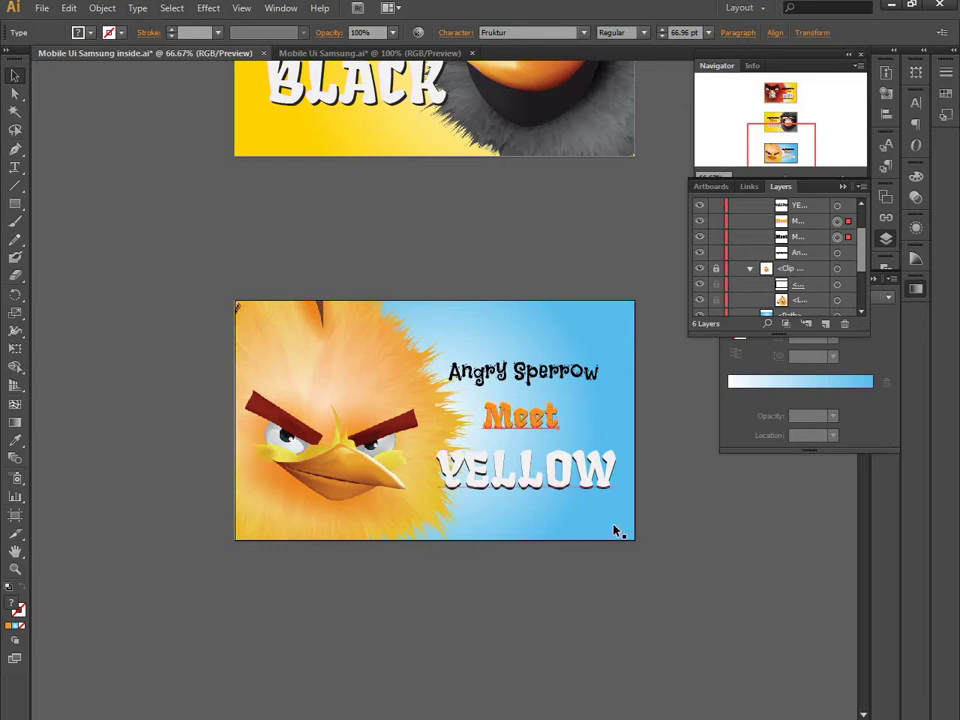
click(668, 508)
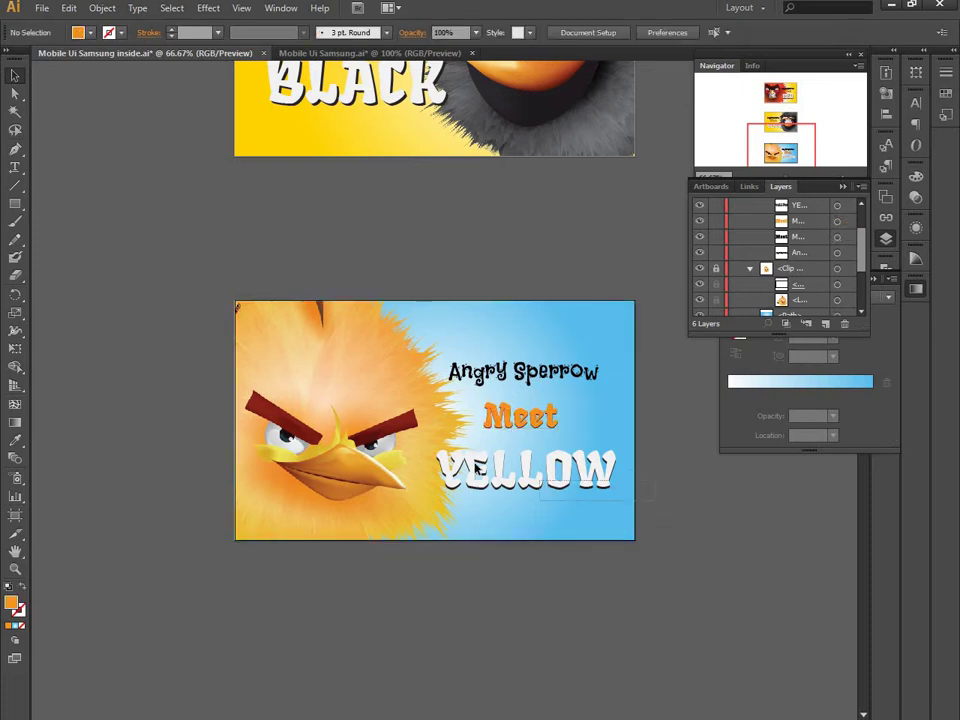
- Check the YELLOW text placement and zoom out to view all banners
click(611, 479)
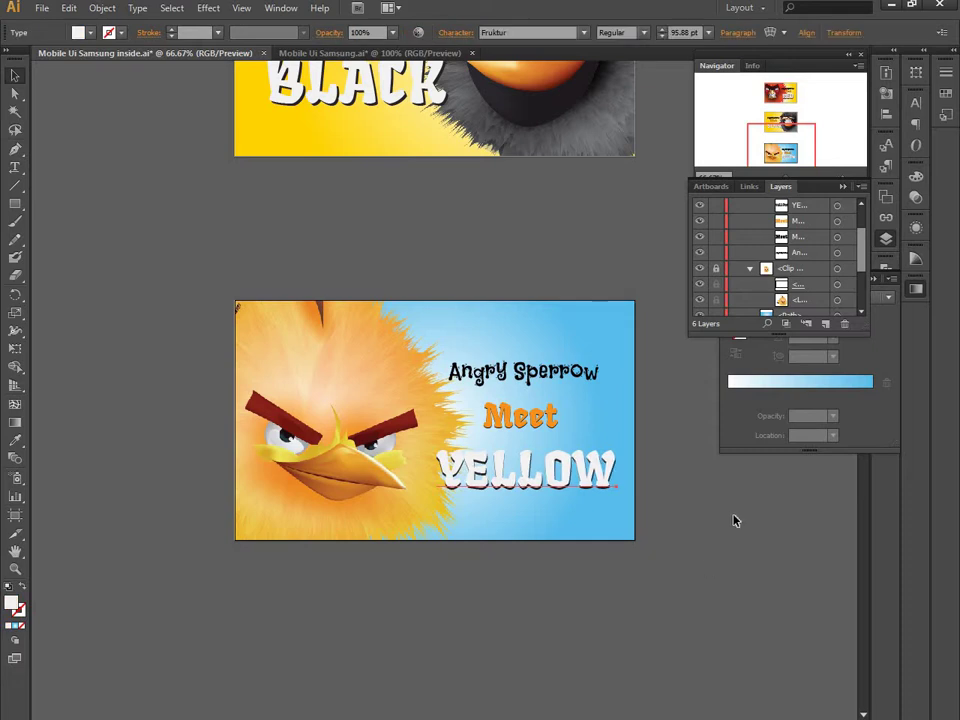
click(589, 535)
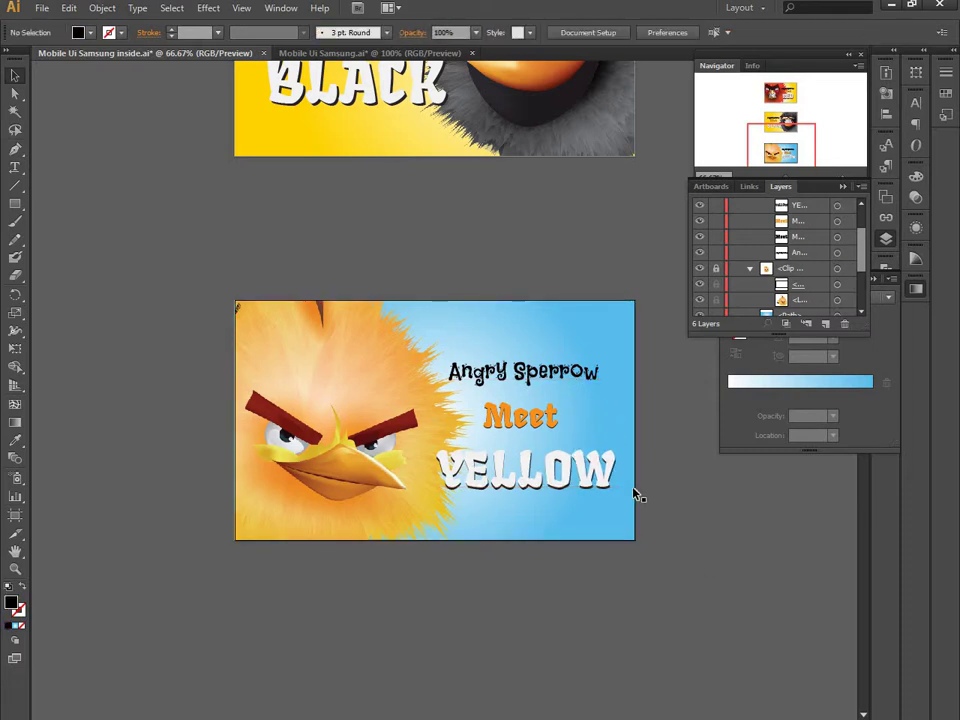
key(ctrl+minus)
key(ctrl+minus)
key(ctrl+minus)
- Select the YELLOW banner's radial gradient background and shift its midpoint left
key(ctrl+plus)
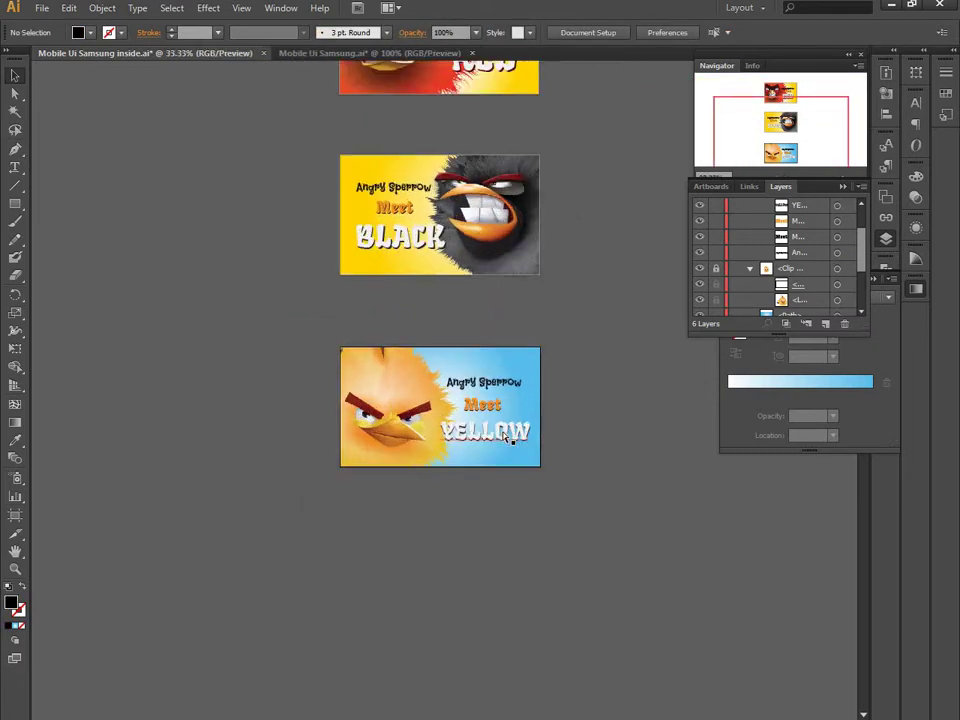
key(ctrl+plus)
key(ctrl+minus)
click(532, 362)
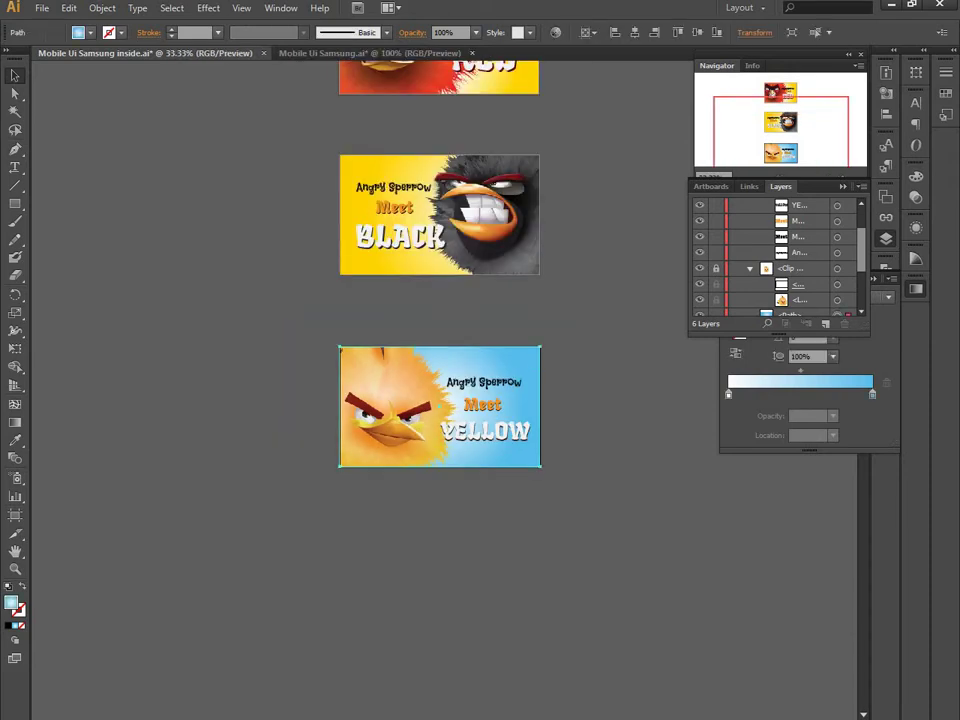
drag(802, 377, 788, 375)
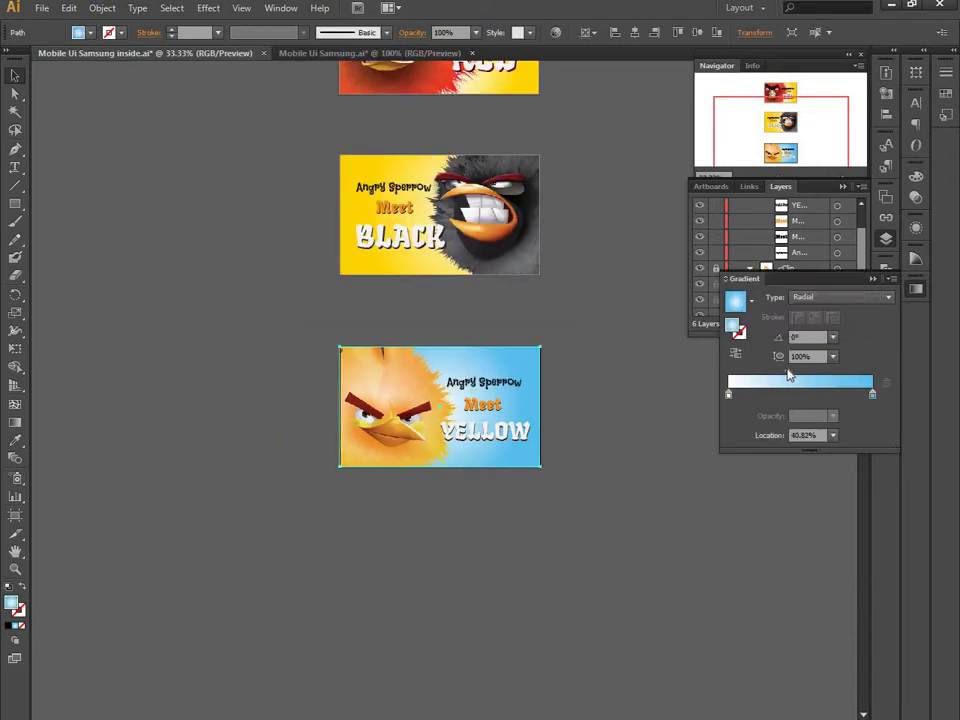
- Change the gradient's end colour to bright green and move the midpoint further left
double_click(872, 395)
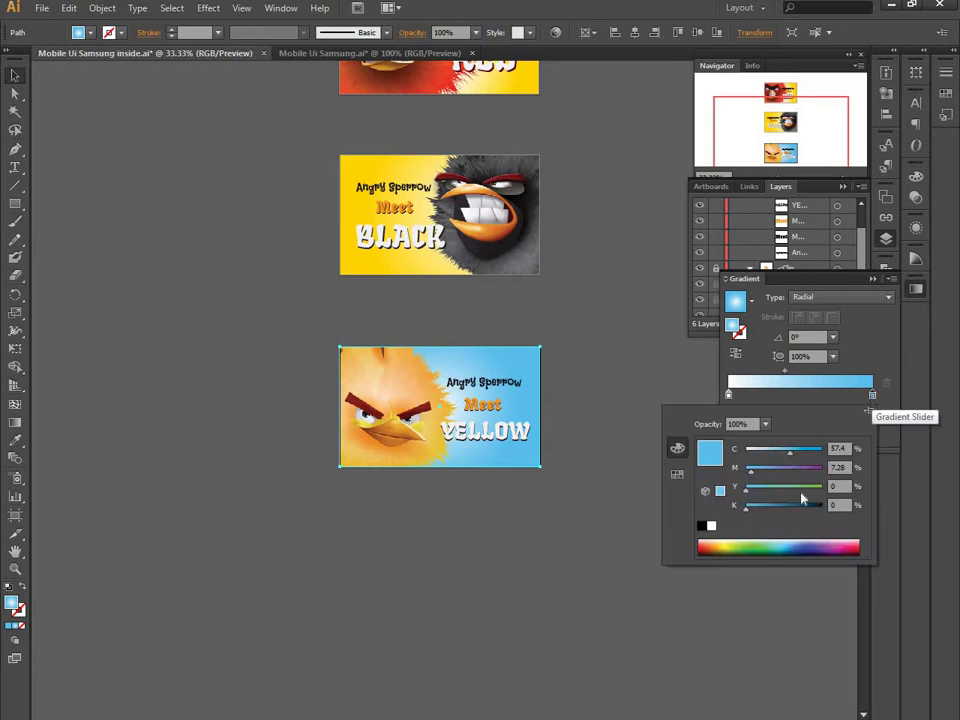
click(846, 543)
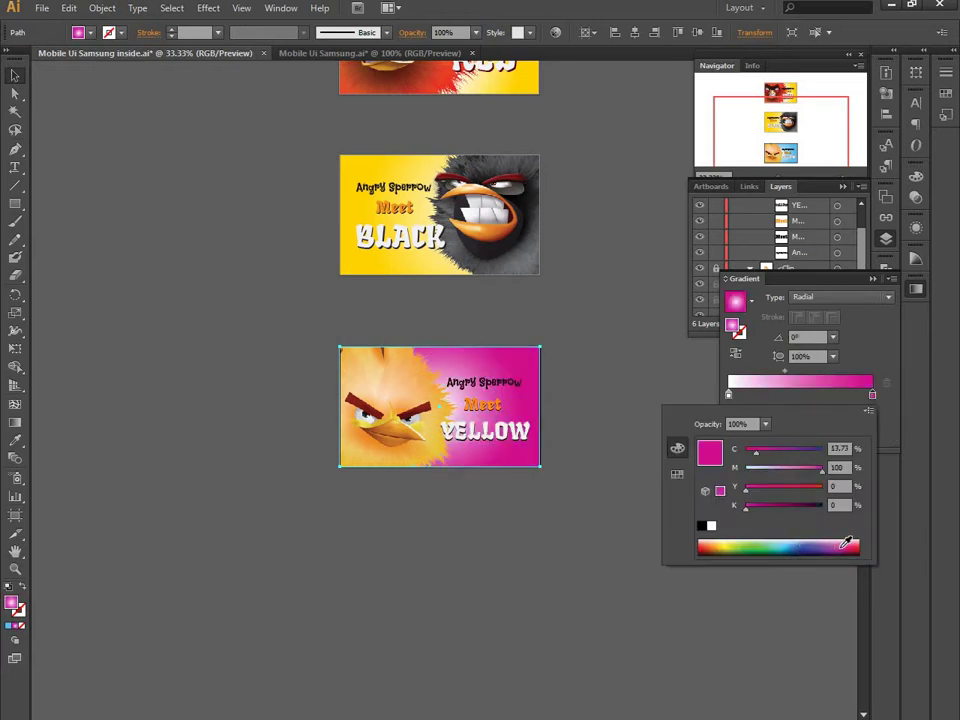
mouse_move(757, 547)
mouse_down()
mouse_move(744, 538)
mouse_move(752, 537)
mouse_move(726, 542)
mouse_move(743, 541)
mouse_up()
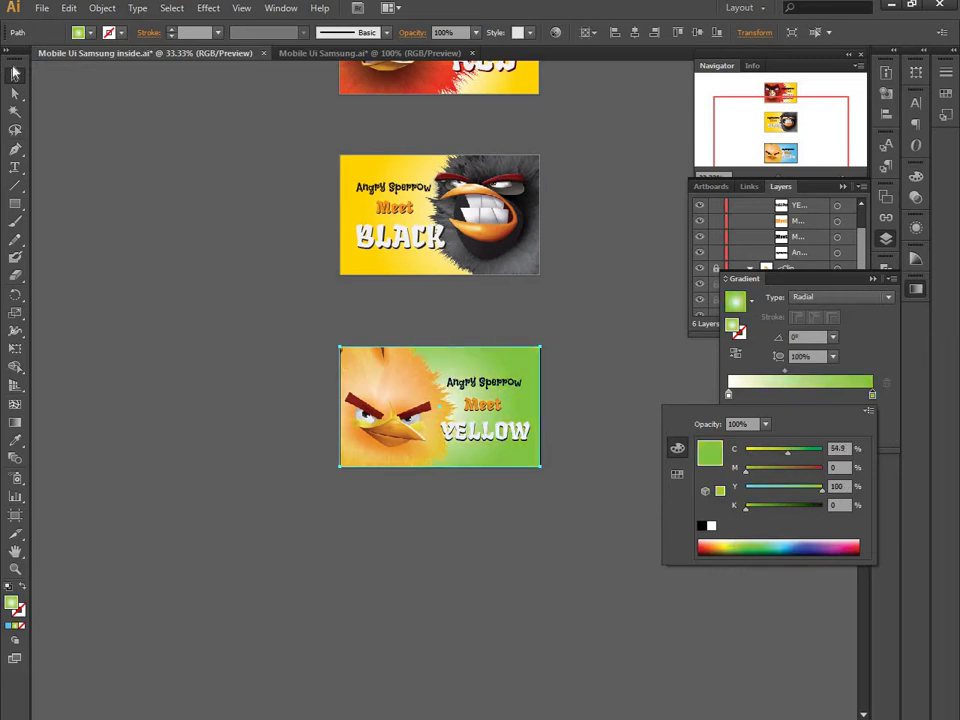
click(75, 148)
click(474, 491)
click(529, 388)
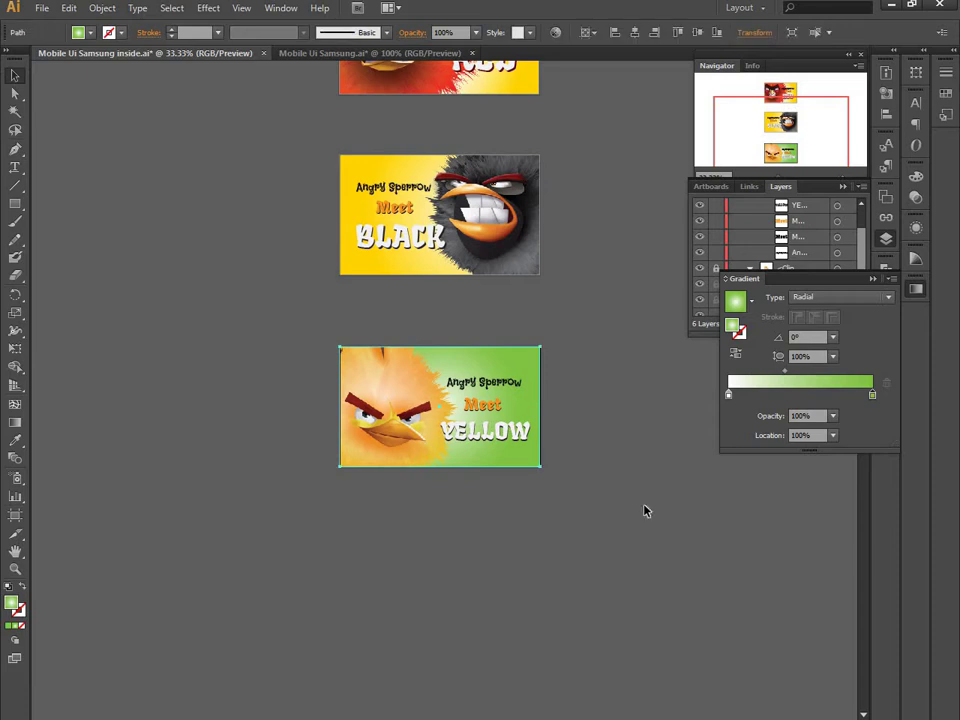
click(645, 511)
drag(786, 375, 771, 372)
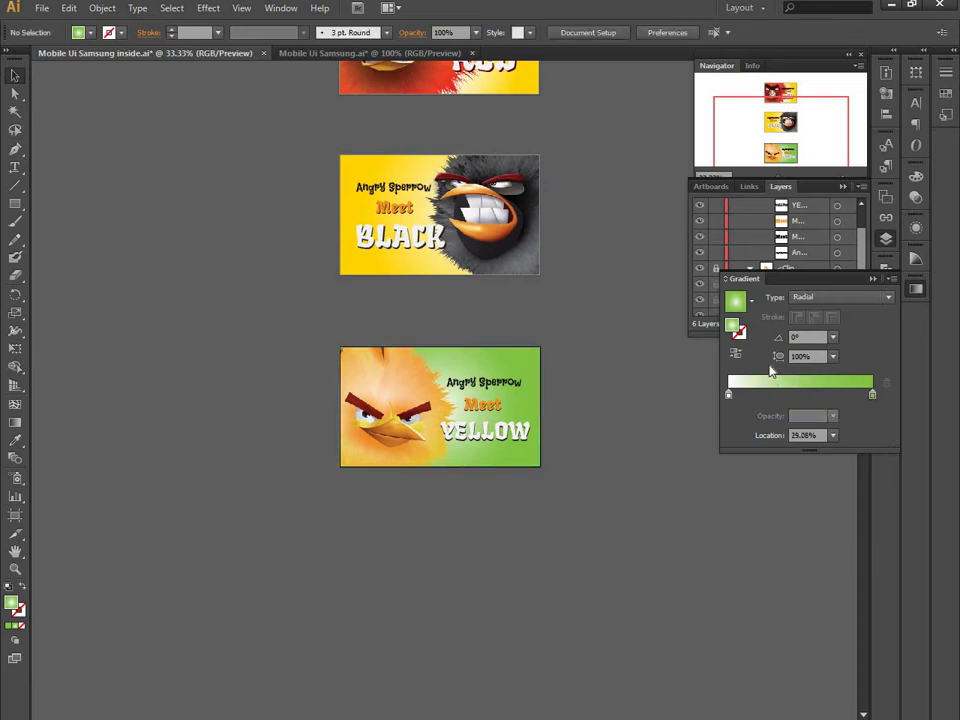
- Move the radial gradient's centre toward the bird and enlarge it across the banner
click(441, 362)
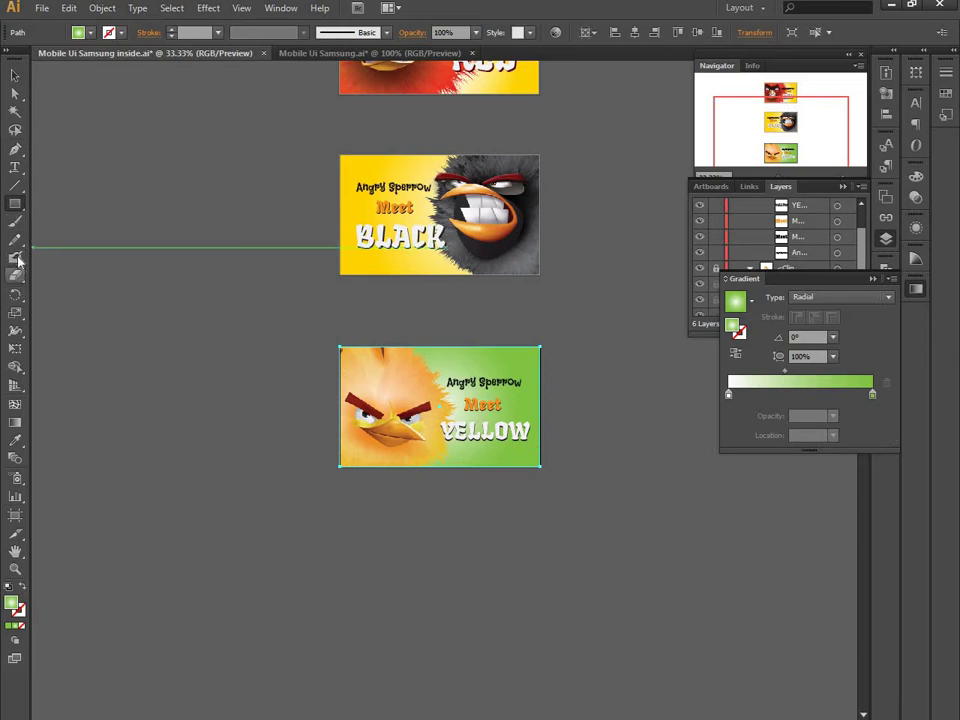
click(15, 422)
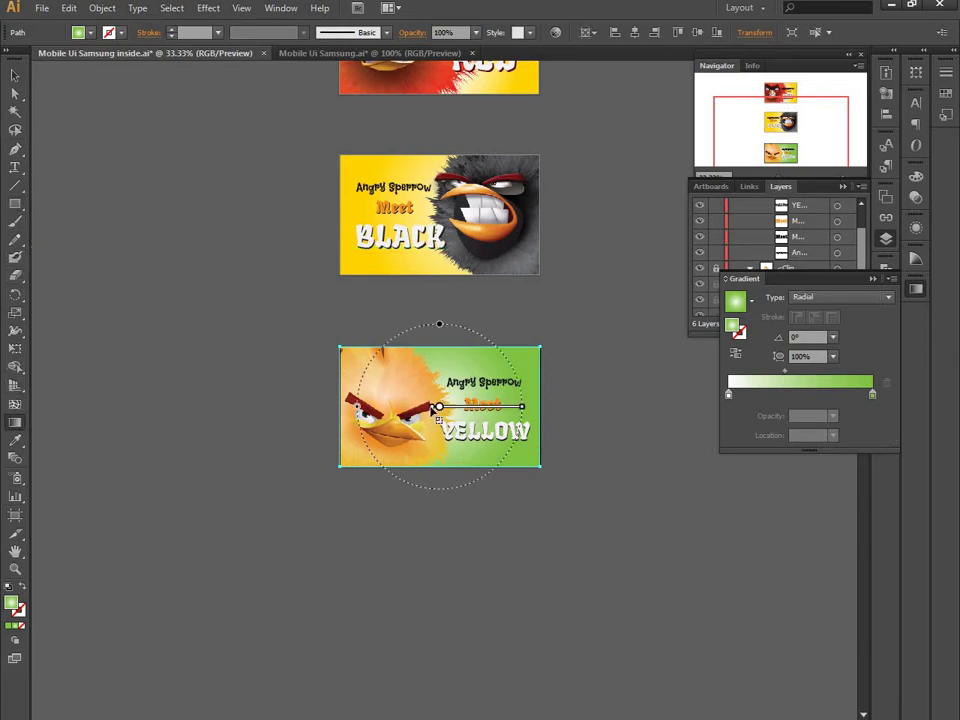
drag(437, 410, 405, 410)
drag(521, 408, 537, 410)
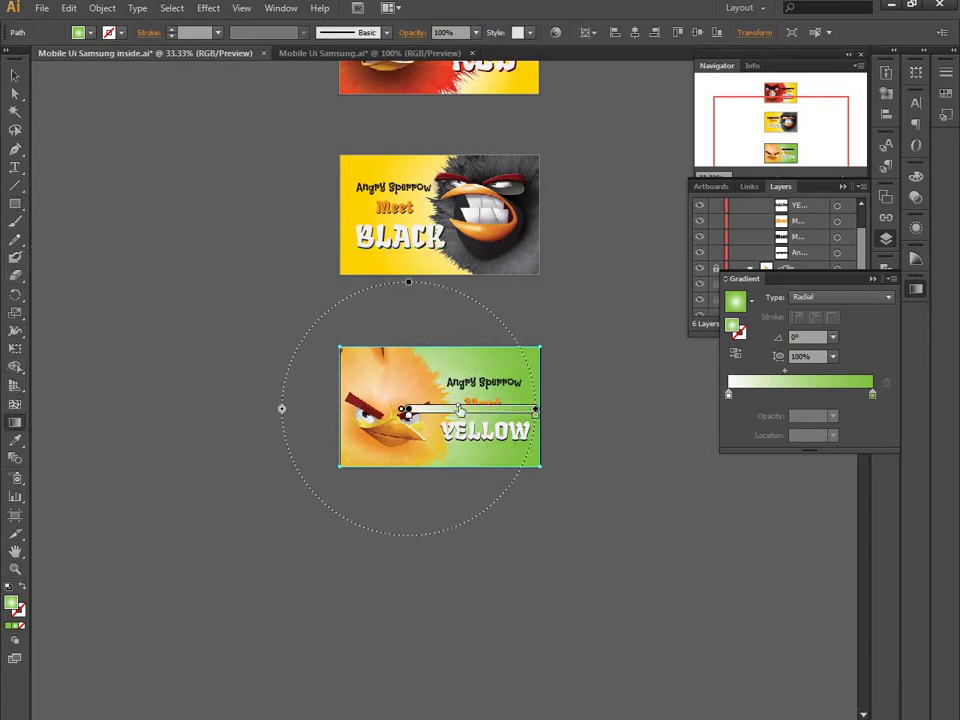
click(15, 75)
click(540, 540)
- Fill the YELLOW banner background with the green radial gradient from its top-left corner
scroll(565, 505, down, 2)
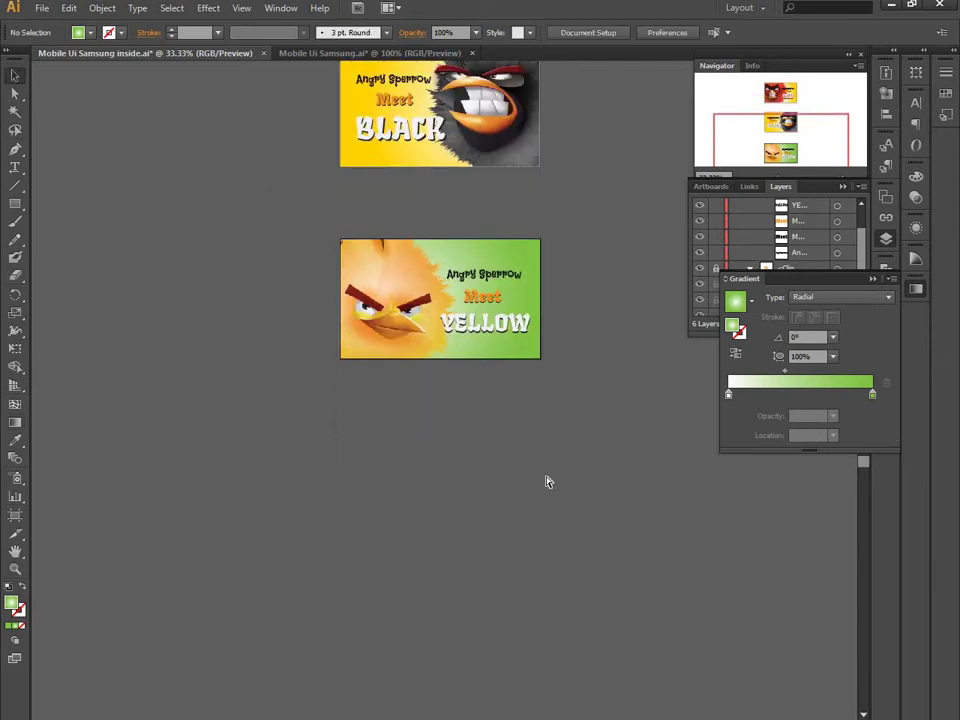
key(ctrl+minus)
key(ctrl+minus)
key(ctrl+plus)
key(ctrl+plus)
key(ctrl+plus)
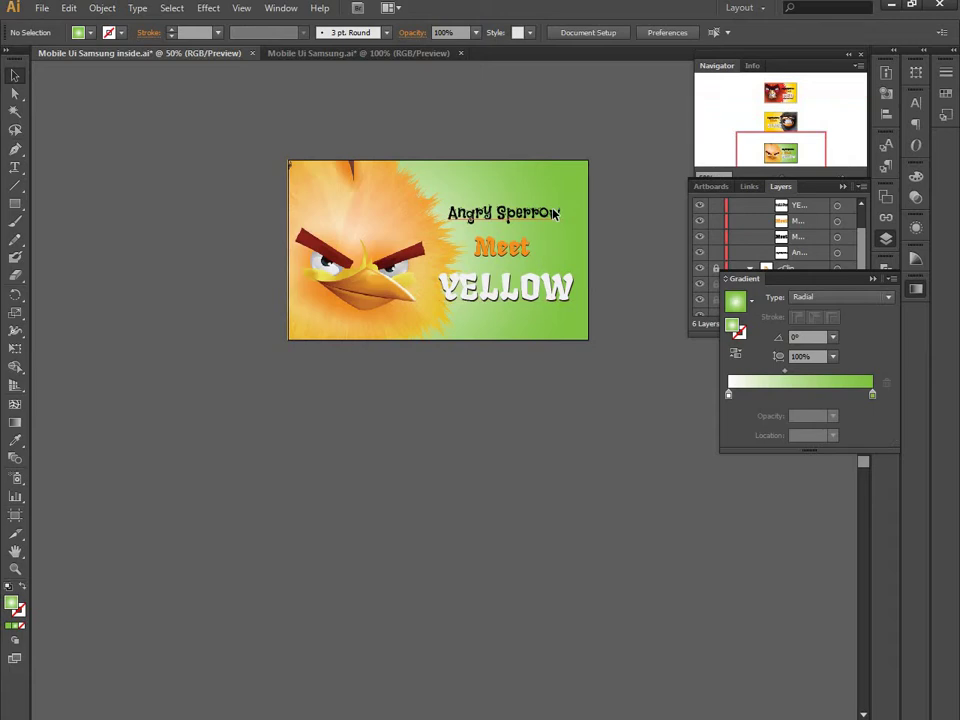
click(555, 213)
scroll(330, 235, up, 3)
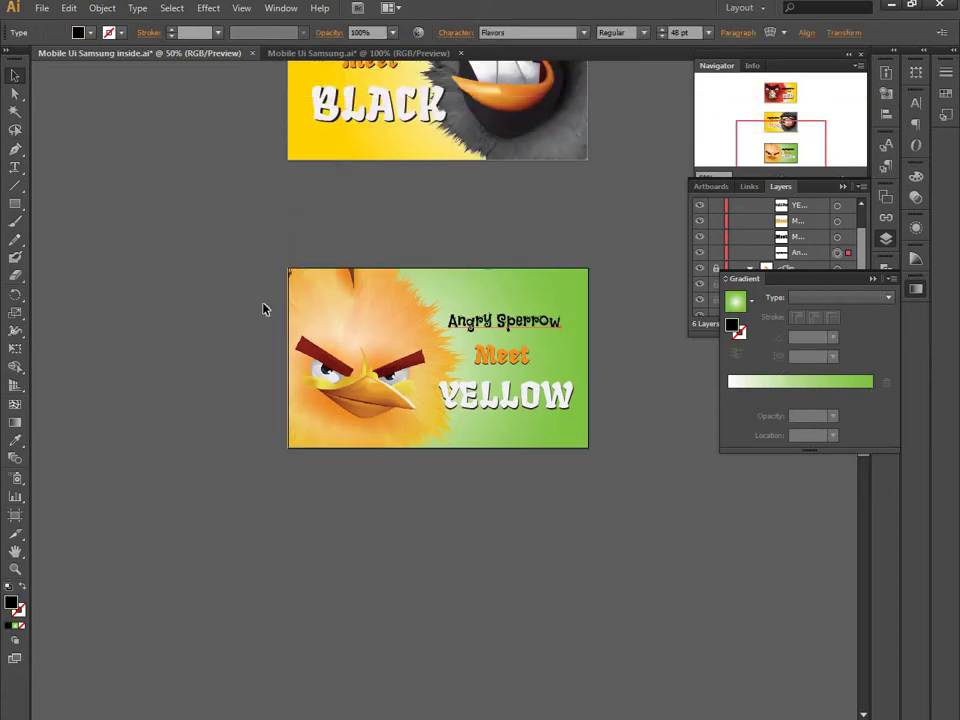
click(308, 388)
key(ctrl+plus)
key(ctrl+plus)
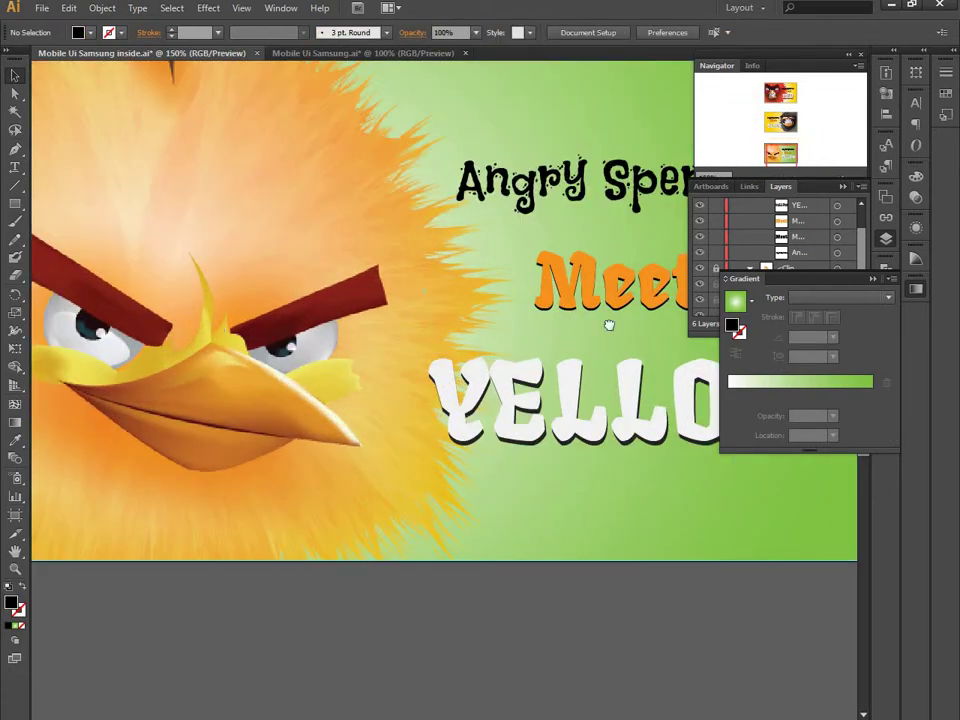
key(ctrl+plus)
key(ctrl+minus)
drag(527, 512, 515, 575)
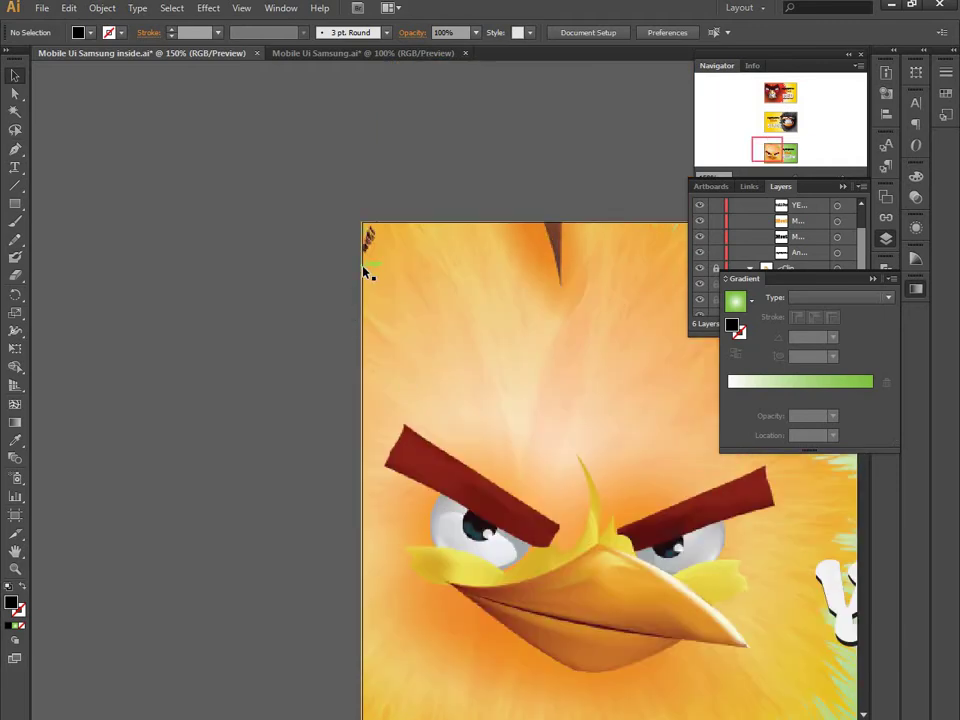
drag(366, 272, 362, 278)
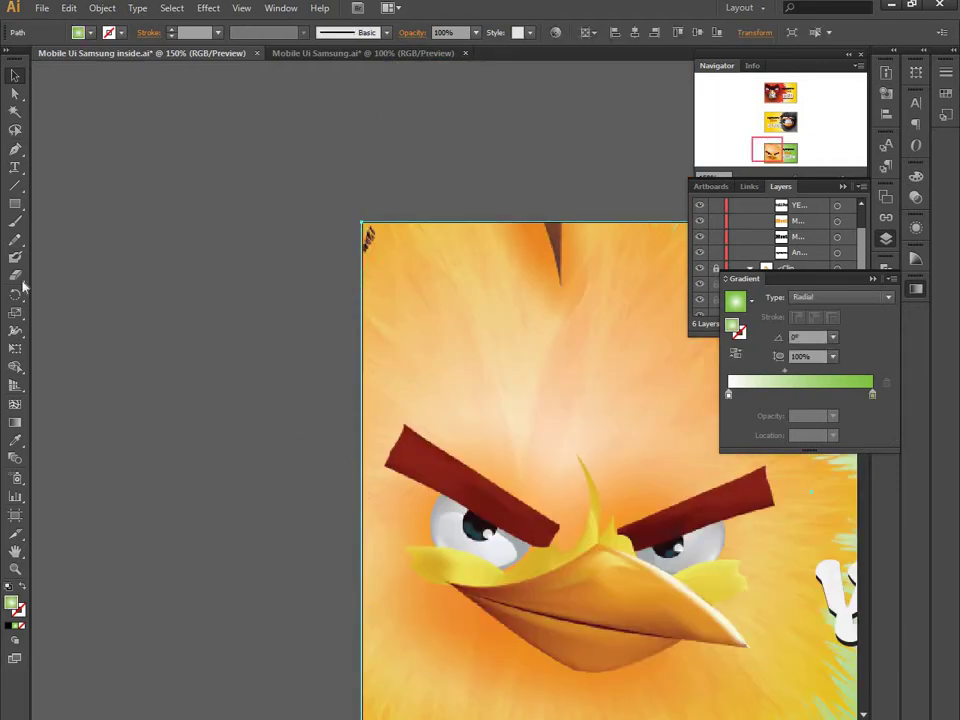
- Align the artboard's left edge with the gradient background, then zoom out to all banners
click(15, 349)
drag(372, 487, 362, 484)
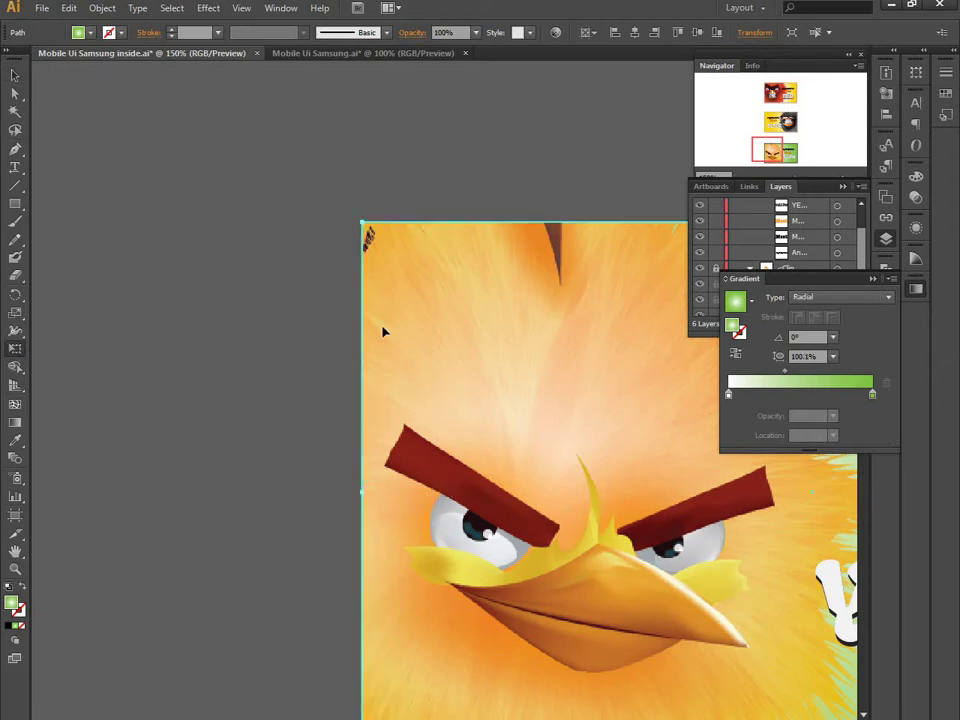
click(15, 75)
scroll(300, 313, down, 3)
scroll(300, 313, right, 5)
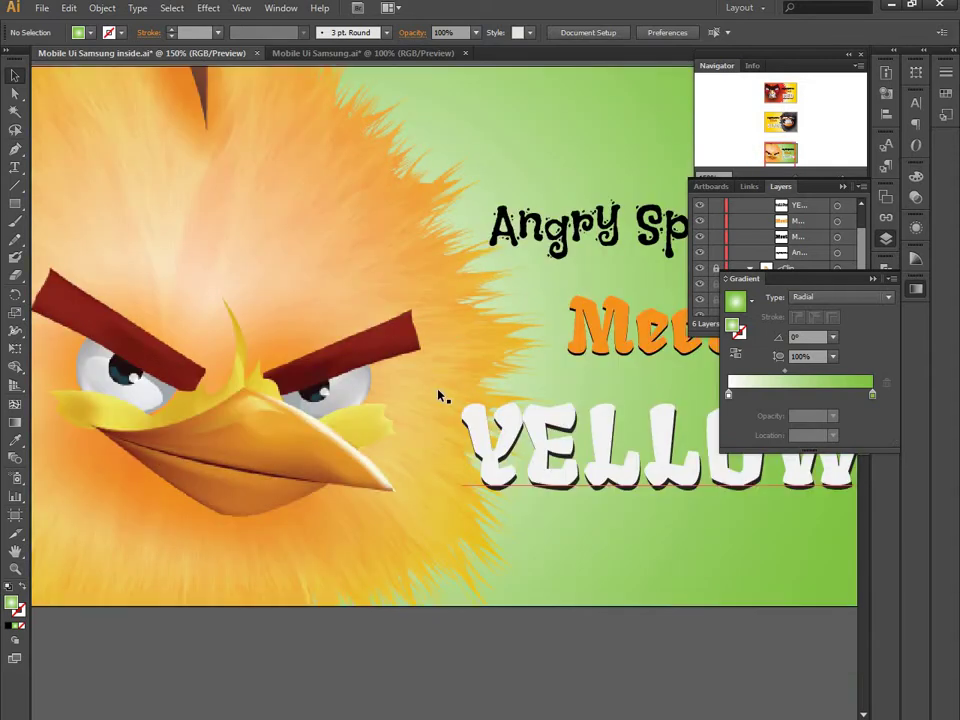
key(ctrl+minus)
key(ctrl+minus)
key(ctrl+minus)
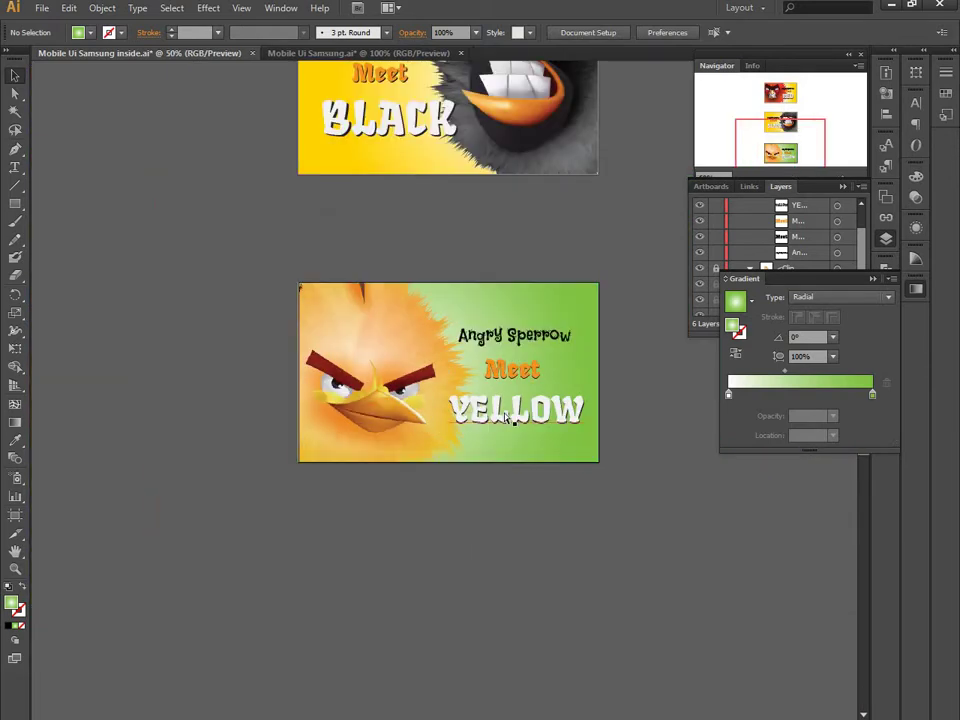
key(ctrl+minus)
key(ctrl+plus)
scroll(522, 347, down, 3)
scroll(523, 349, down, 2)
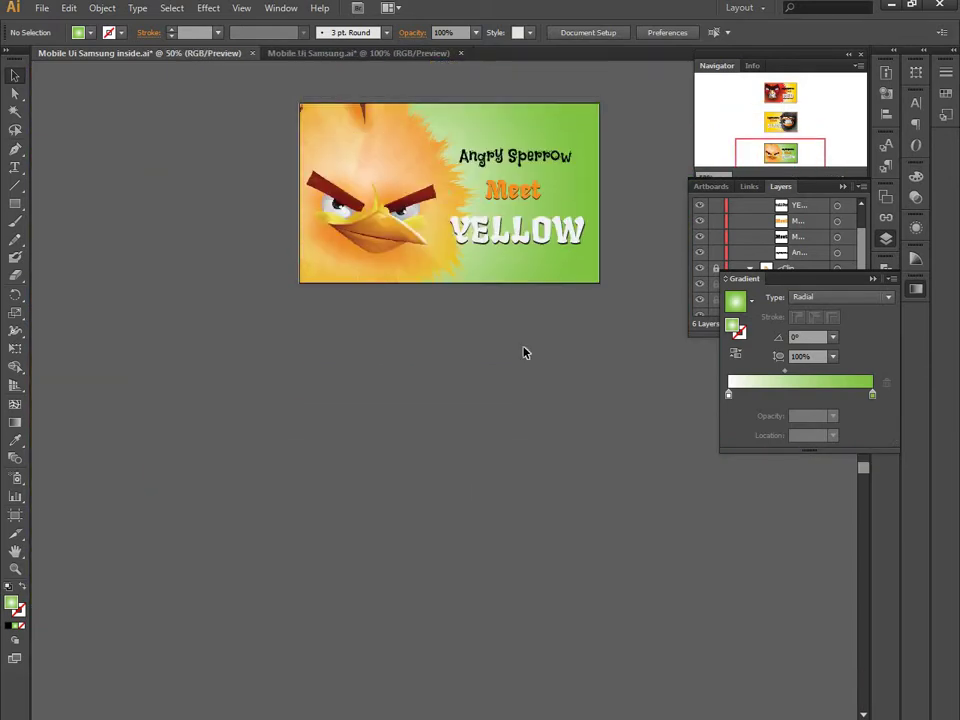
key(ctrl+minus)
key(ctrl+minus)
key(ctrl+plus)
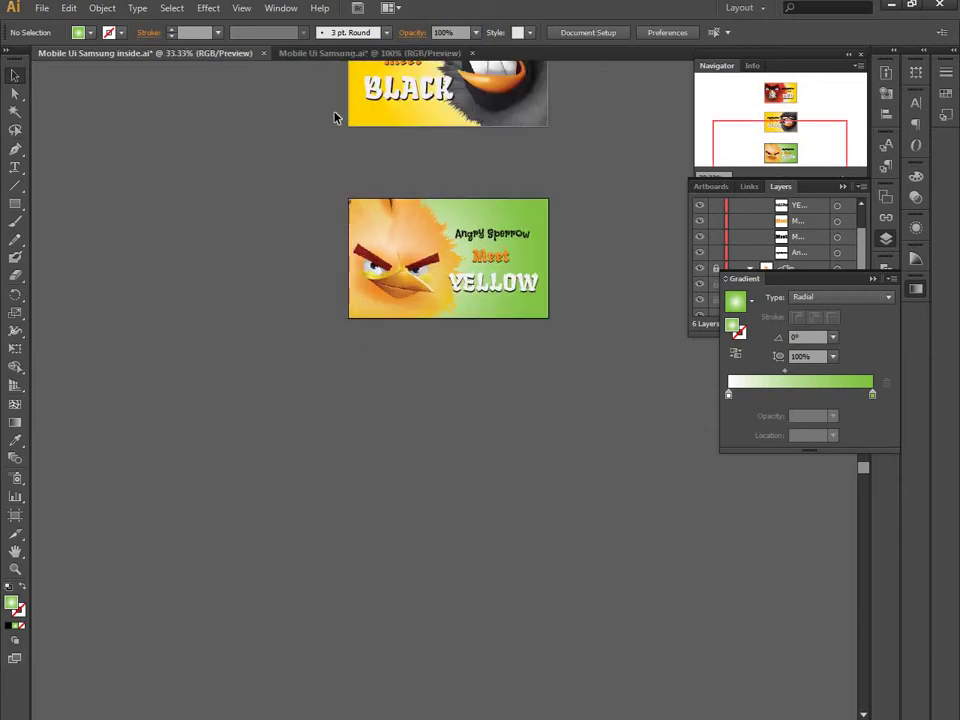
- Duplicate Artboard 3 below the YELLOW banner as an 800 × 480 px Artboard 3 copy
key(shift+o)
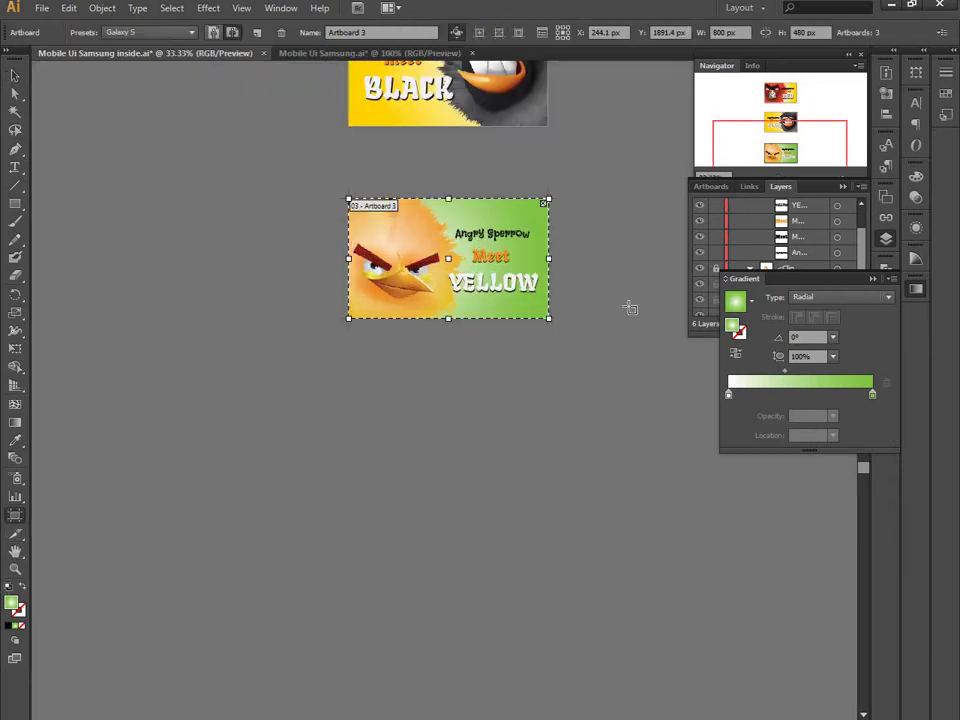
key(Escape)
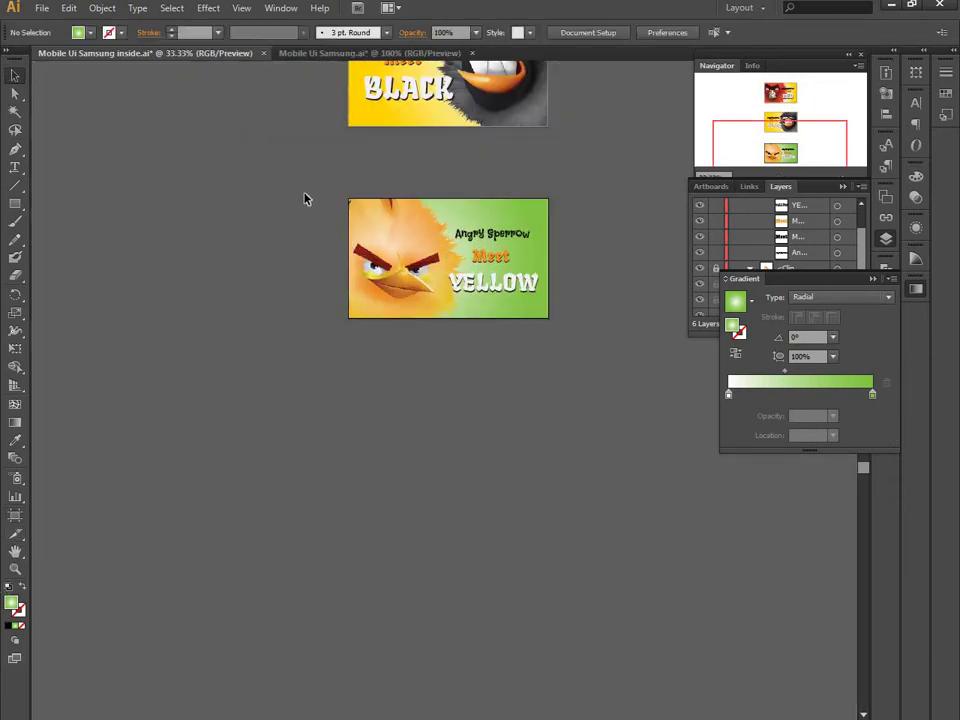
click(15, 515)
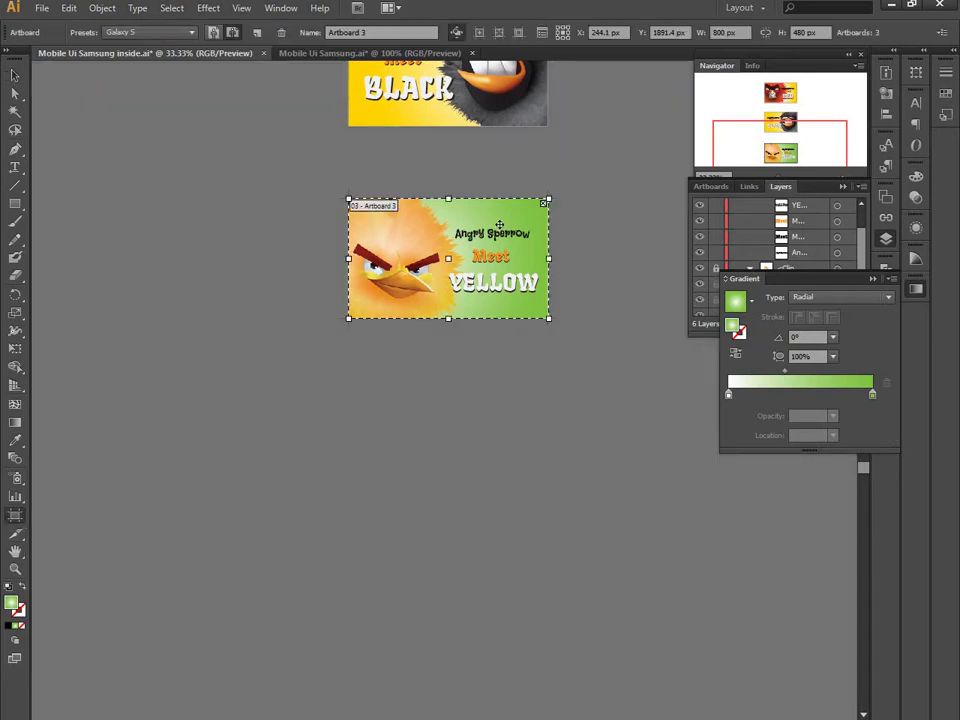
drag(482, 222, 482, 464)
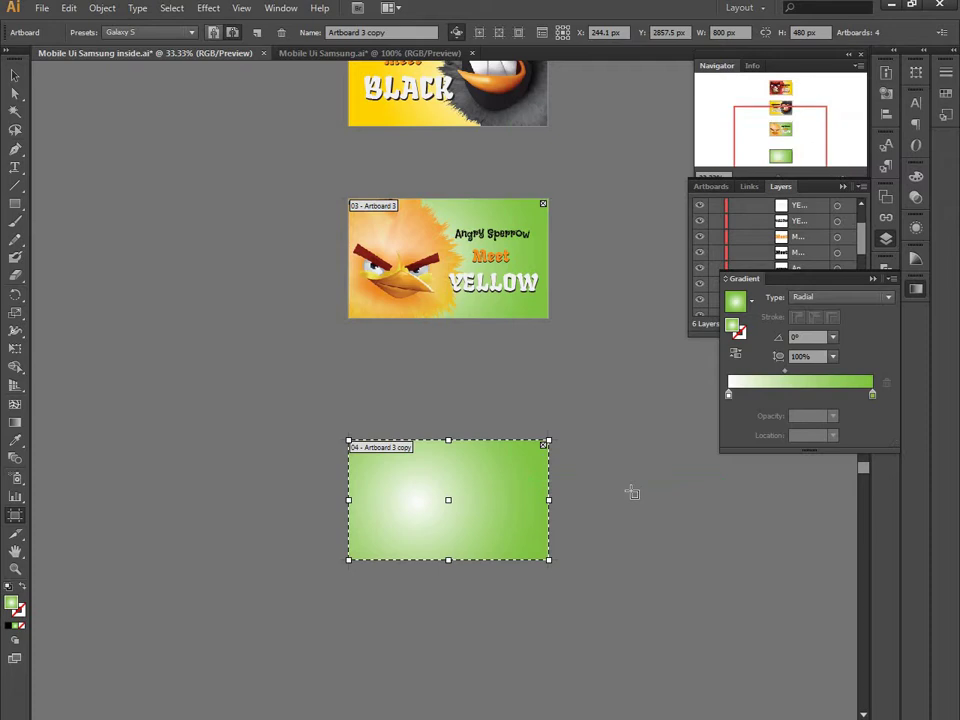
click(15, 75)
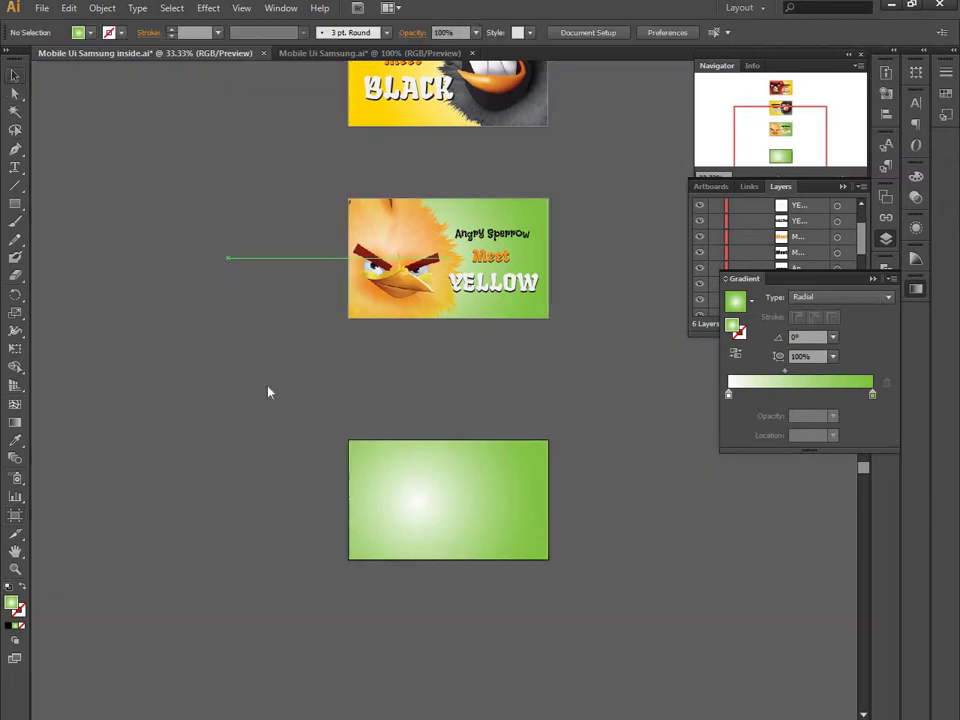
- Nudge the new Artboard 3 copy upward into place
click(440, 498)
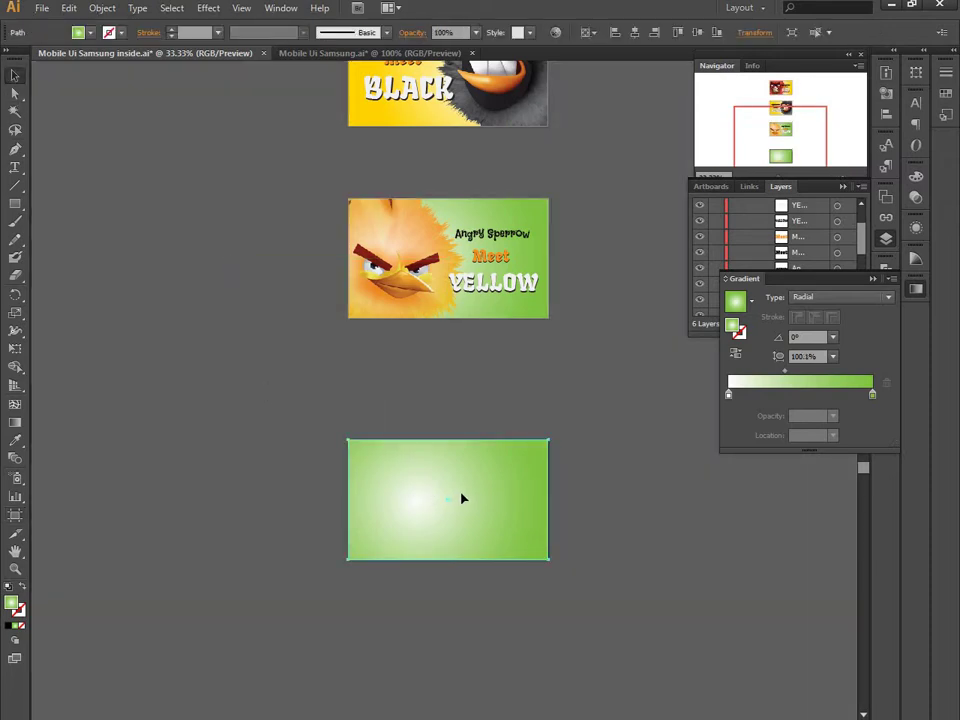
click(15, 515)
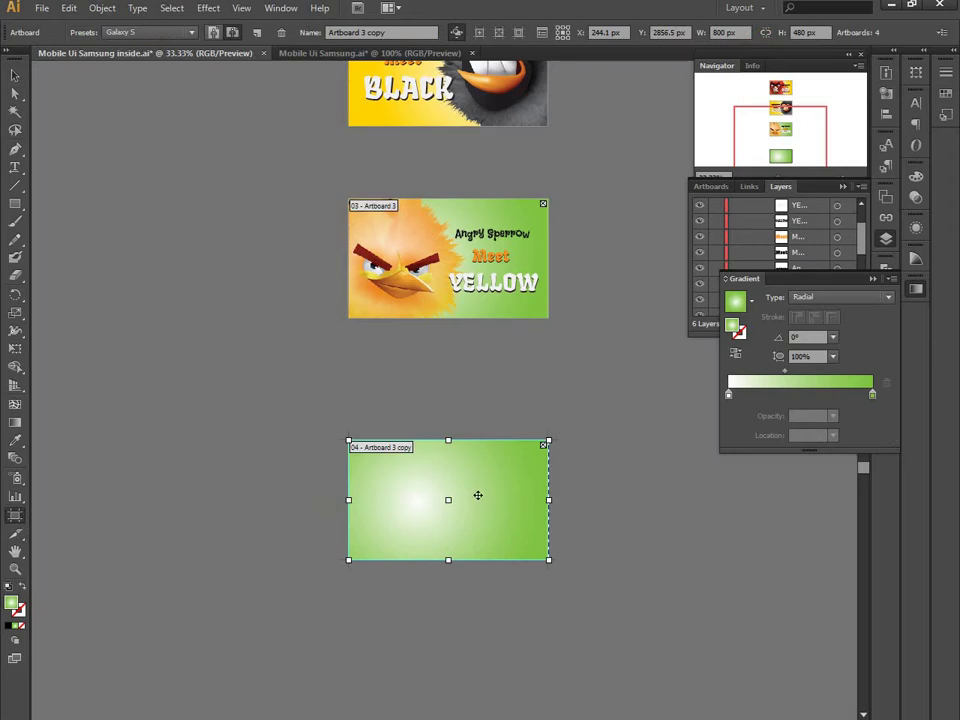
key(Up)
key(Up)
key(Up)
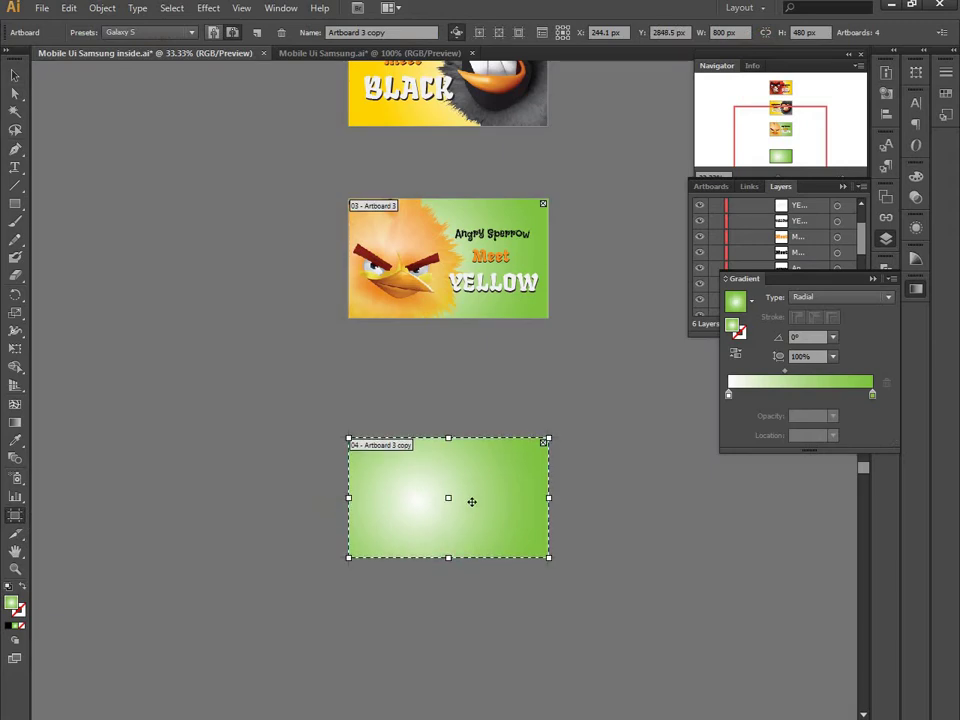
key(shift+Up)
key(shift+Up)
key(shift+Up)
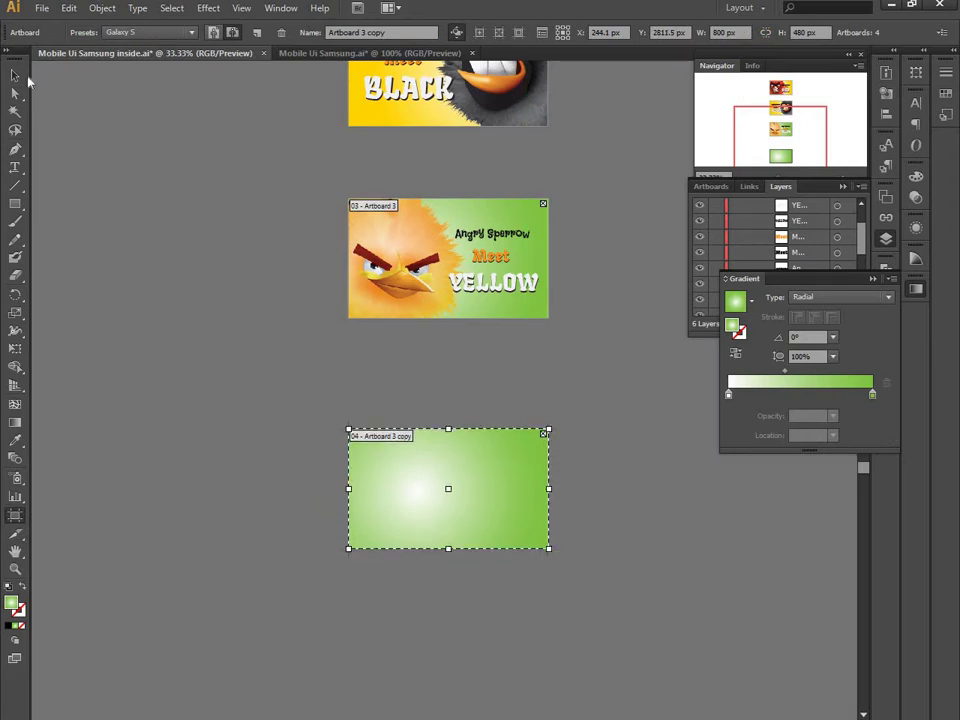
key(Escape)
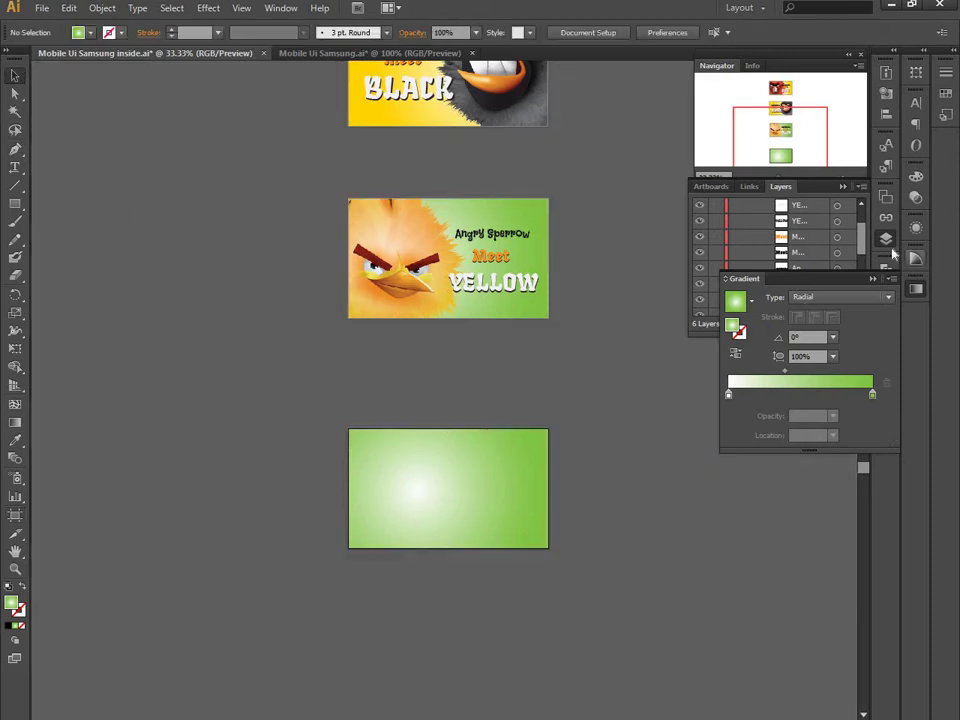
- Create Layer 8 and move the green gradient <Path> into it
click(886, 238)
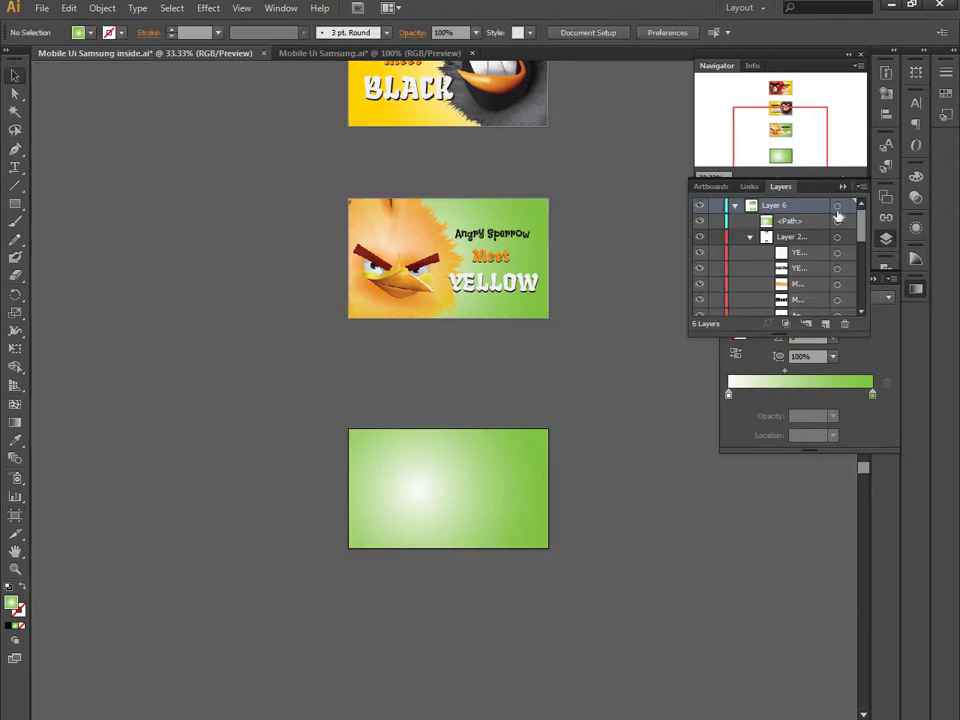
click(828, 222)
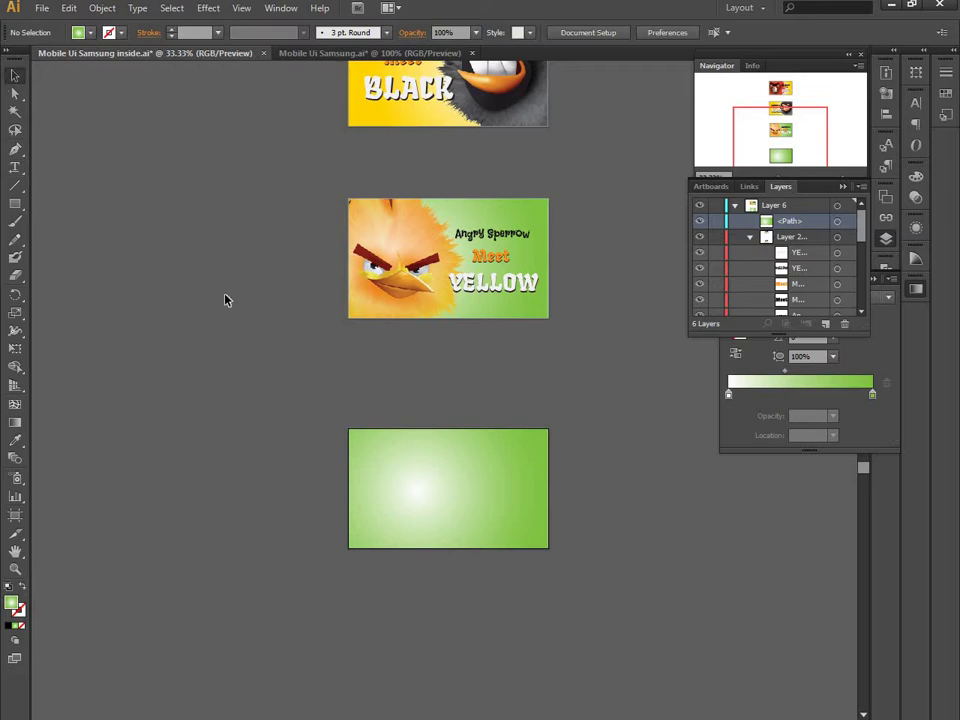
click(510, 506)
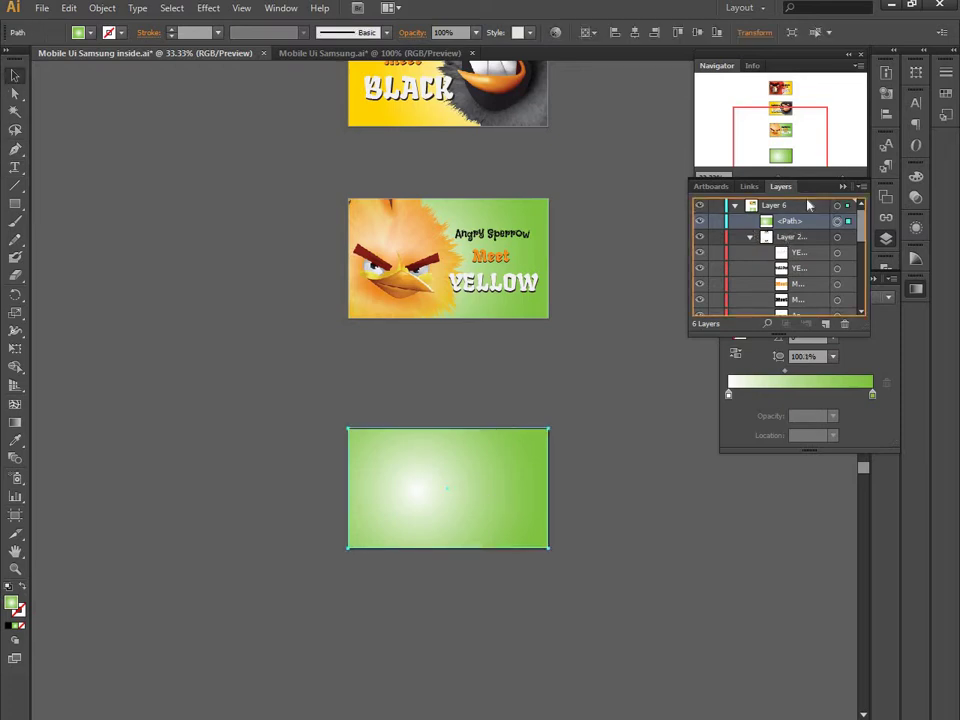
click(826, 326)
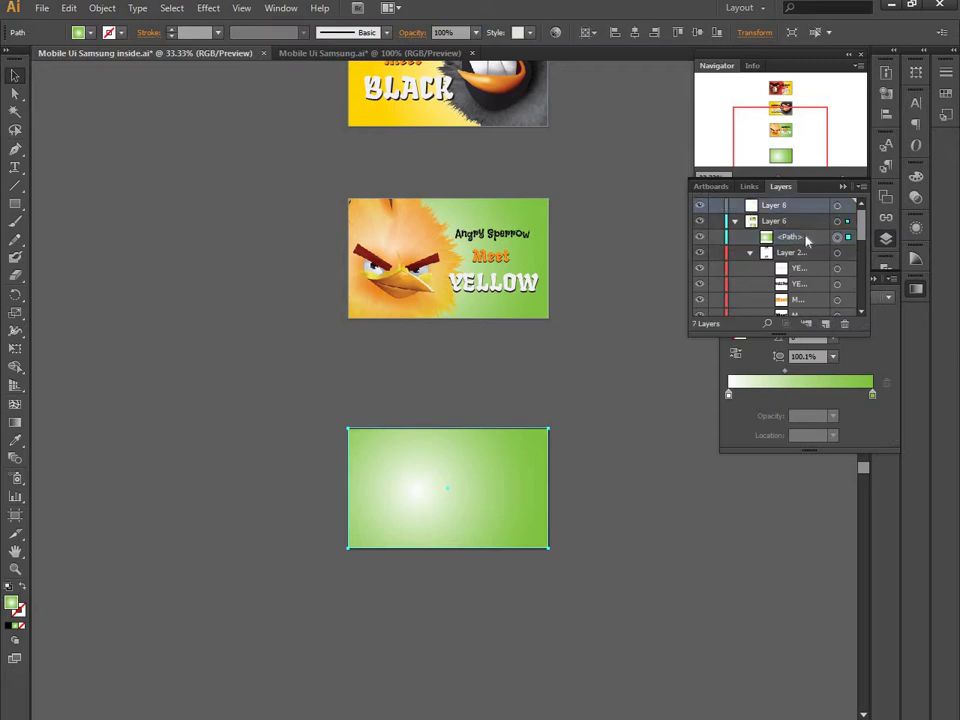
drag(790, 237, 822, 210)
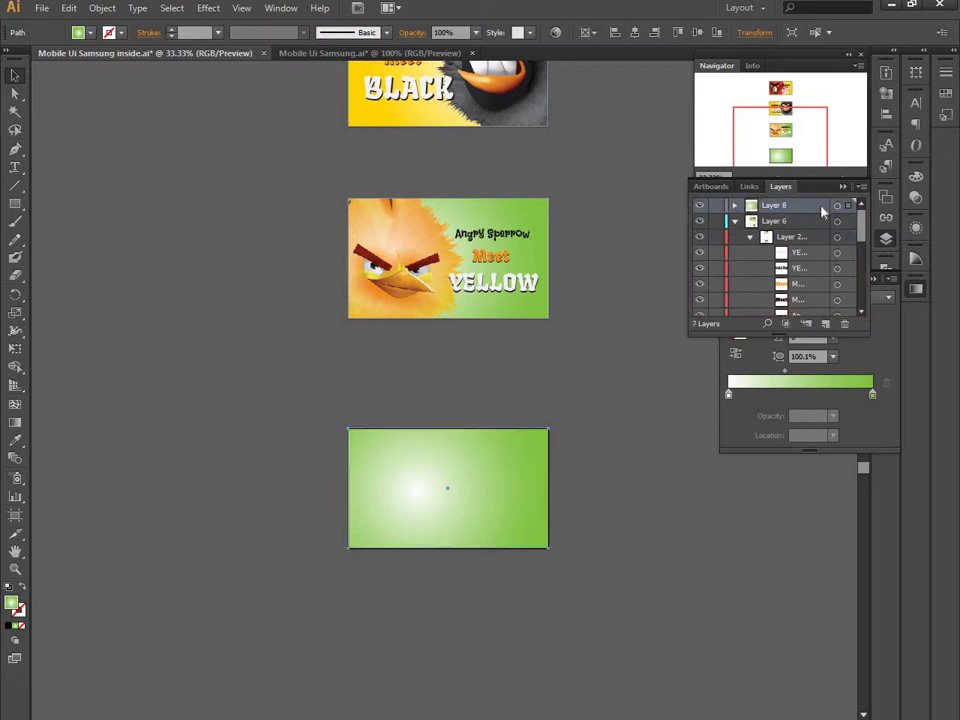
click(736, 205)
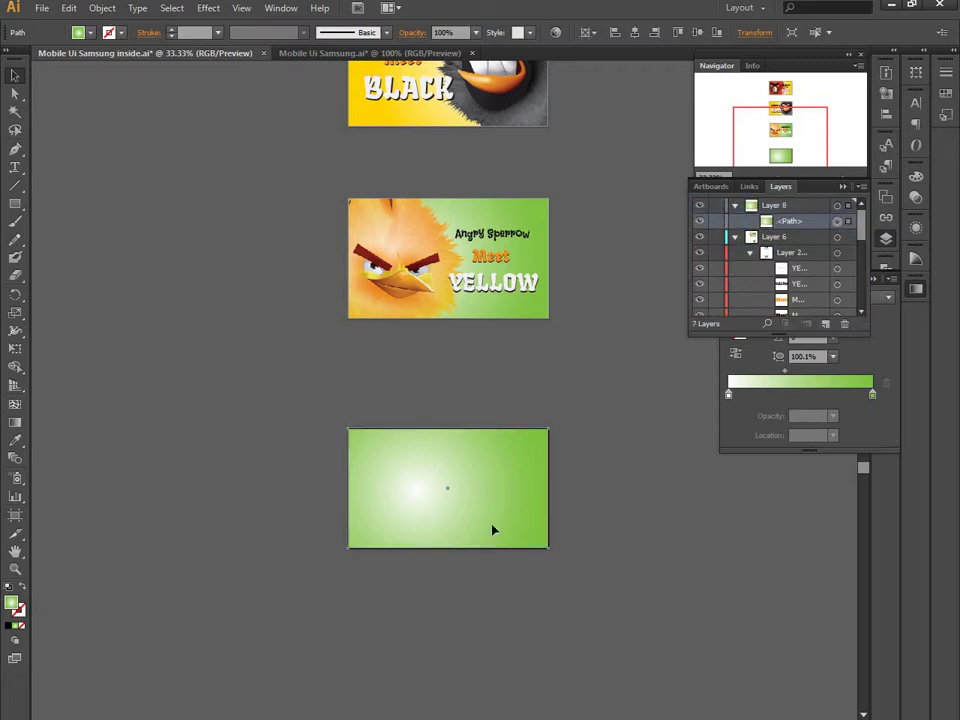
- Move the gradient rectangle left off artboard four, revealing the copied title text
drag(492, 530, 526, 482)
key(ctrl+z)
drag(510, 480, 493, 390)
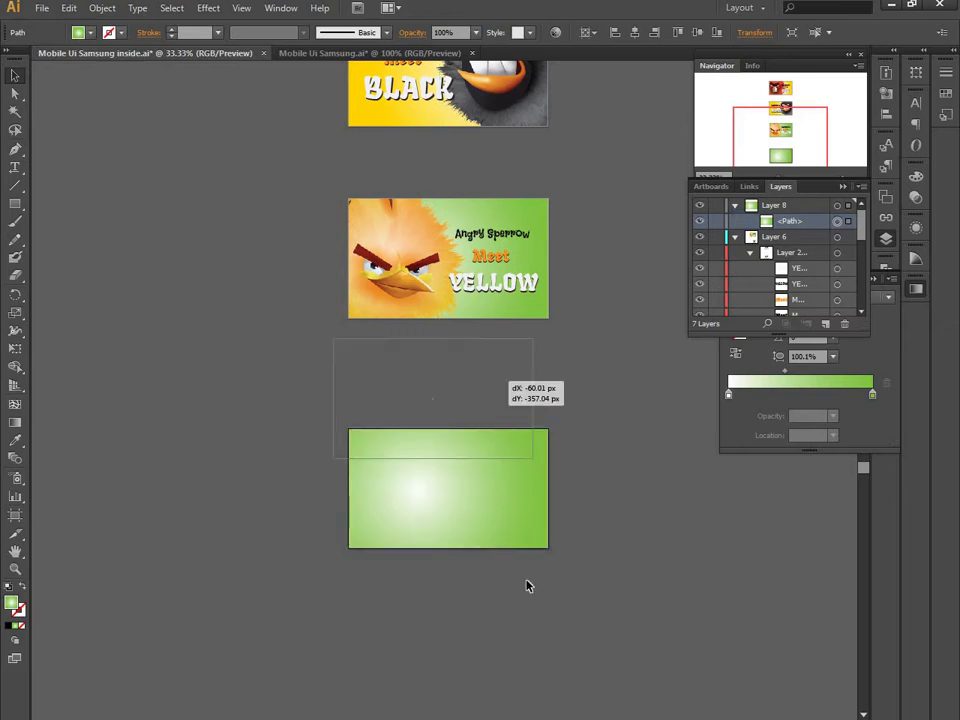
key(ctrl+z)
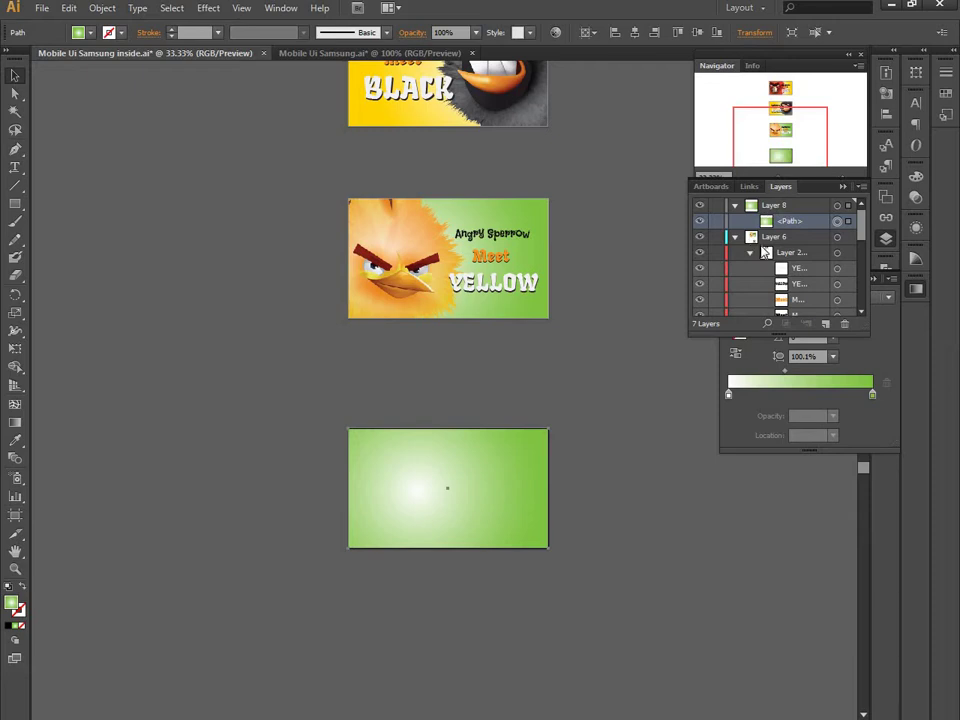
drag(508, 490, 329, 472)
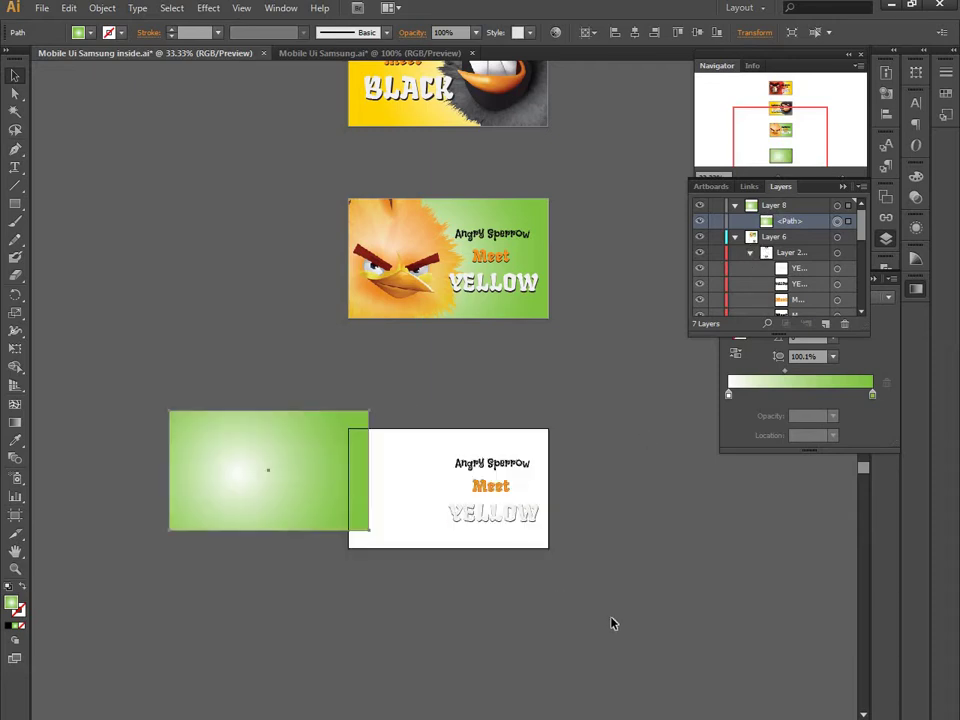
click(611, 623)
click(527, 459)
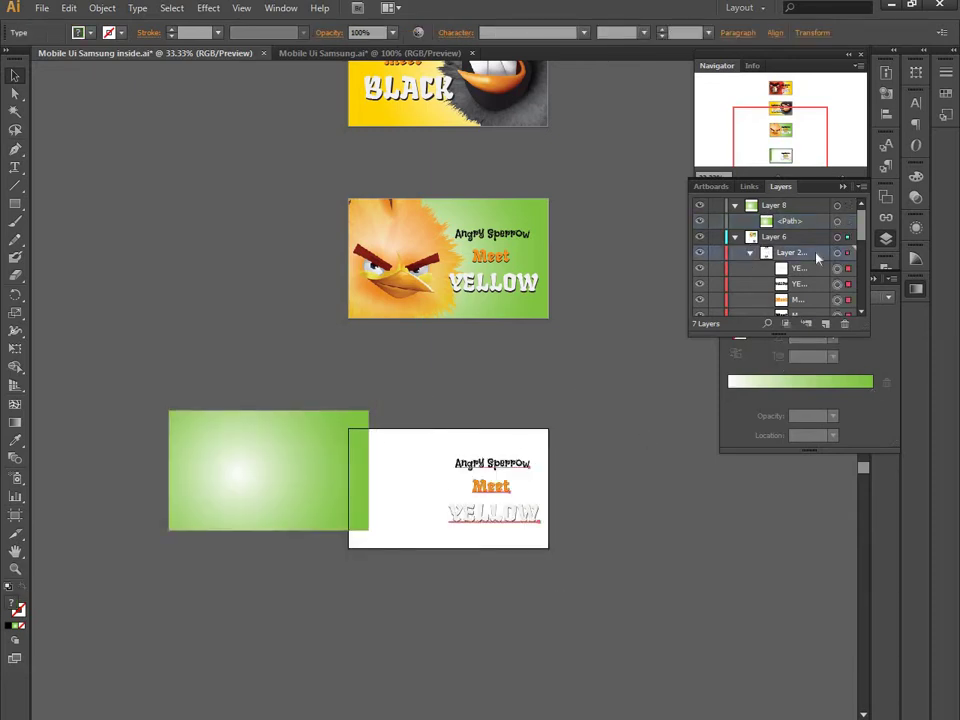
- Move the banner text sublayer into Layer 8 and put the gradient back under it
scroll(815, 257, down, 2)
scroll(815, 257, up, 1)
scroll(815, 257, up, 1)
drag(815, 257, 808, 222)
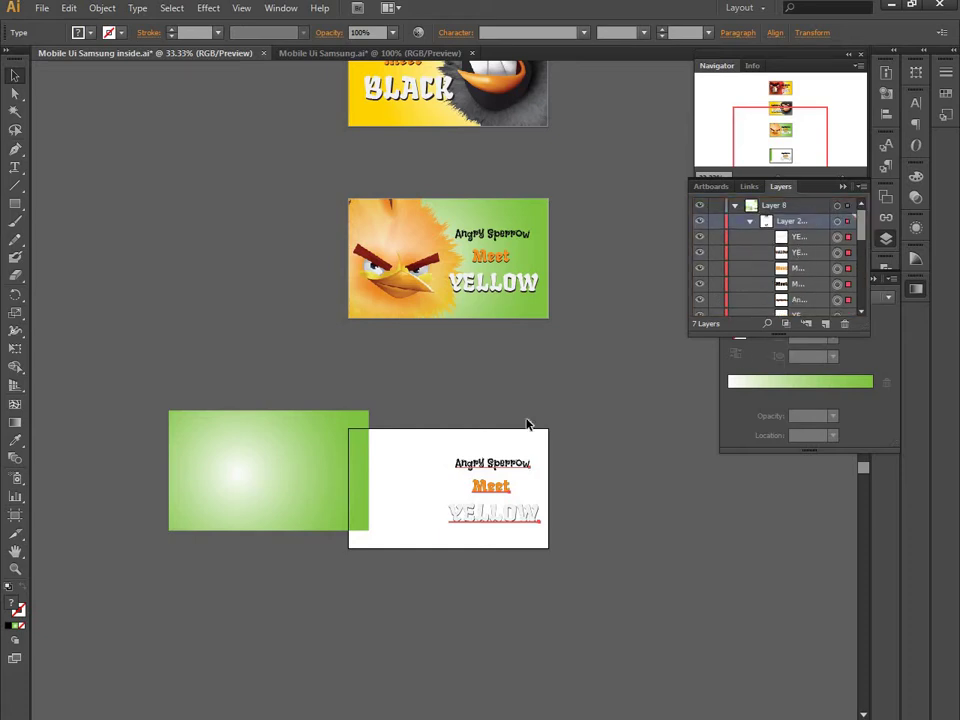
mouse_move(364, 435)
mouse_down()
mouse_move(535, 453)
mouse_move(545, 467)
mouse_up()
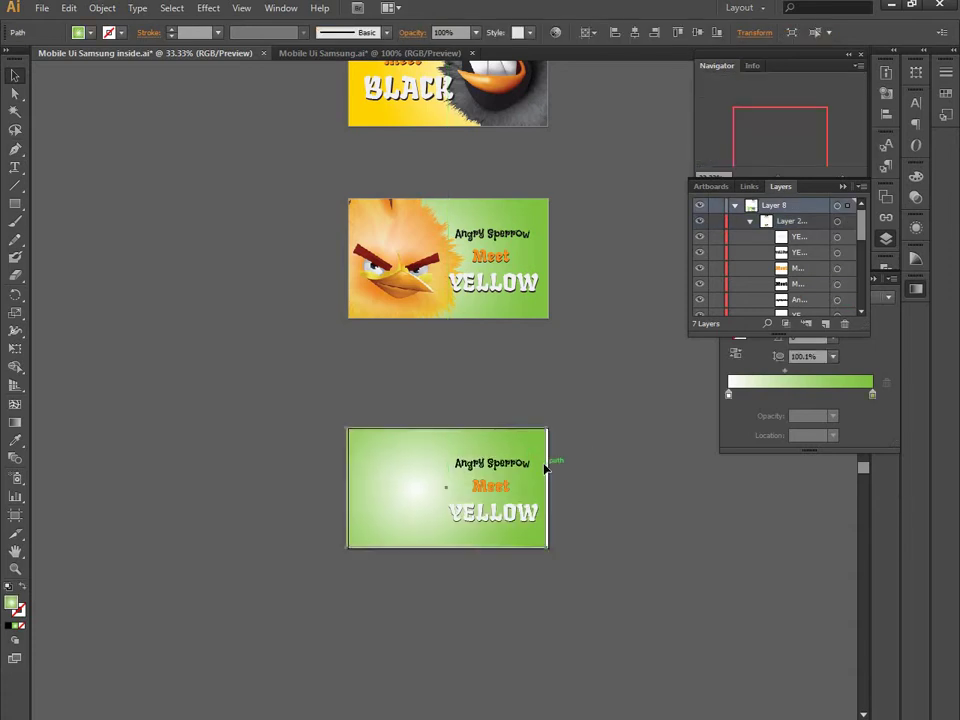
key(ctrl+plus)
key(ctrl+plus)
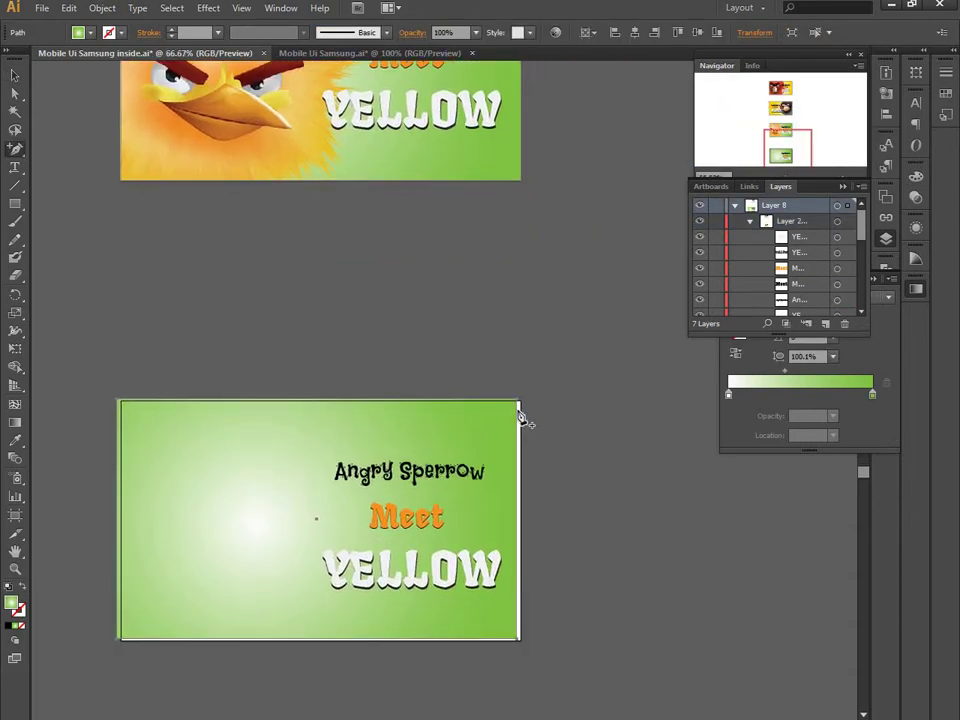
- Move the Angry Sperrow, Meet and YELLOW text to the green banner's left half
key(v)
drag(523, 416, 526, 417)
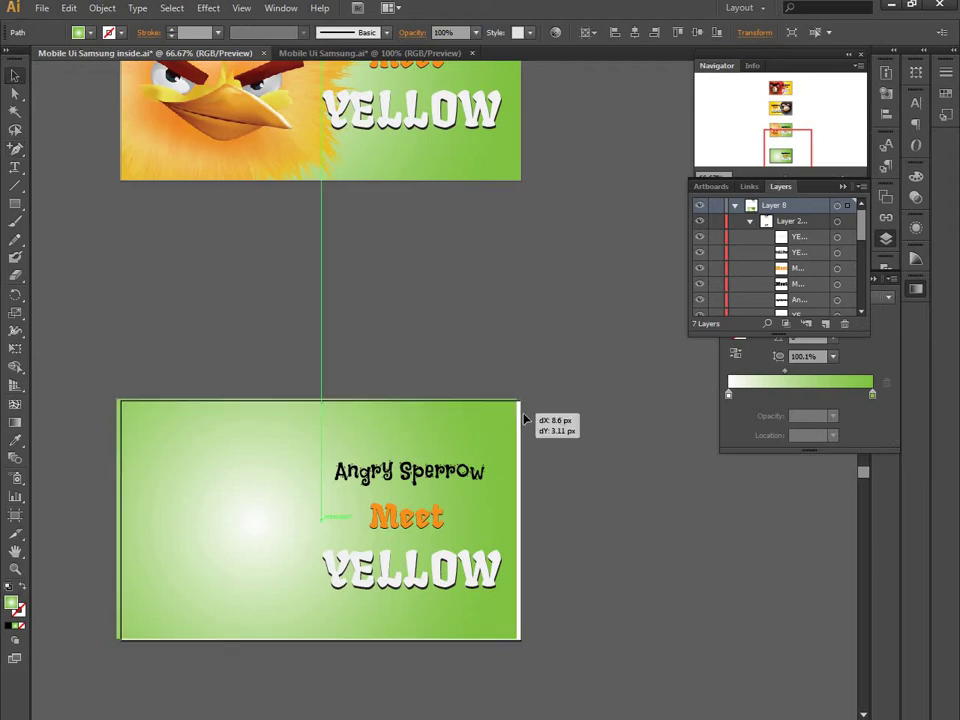
click(557, 454)
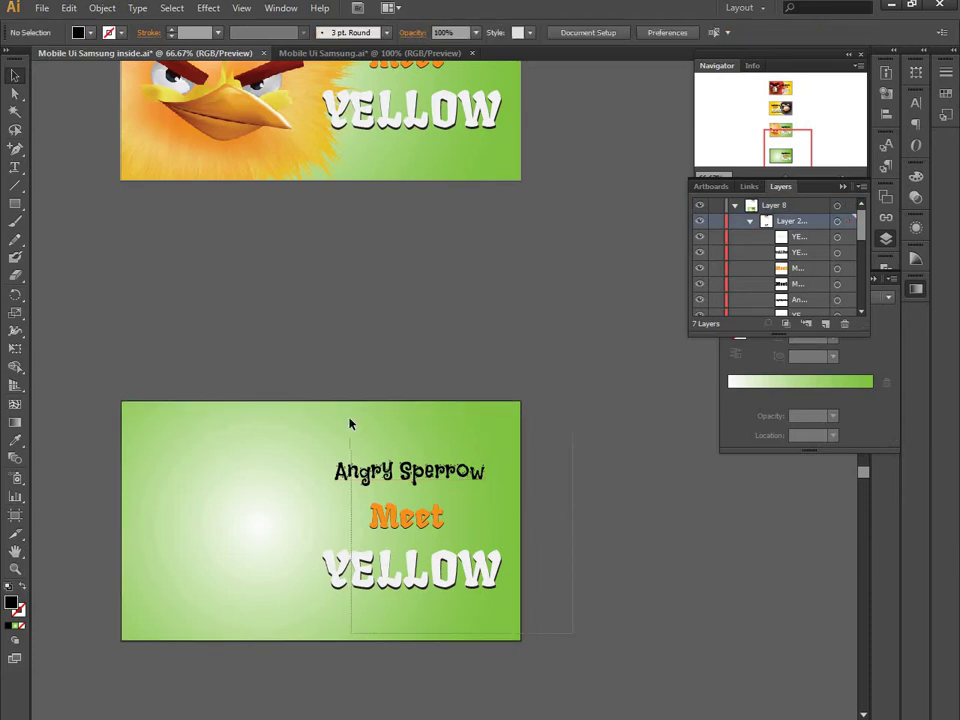
drag(572, 636, 349, 422)
drag(442, 493, 267, 473)
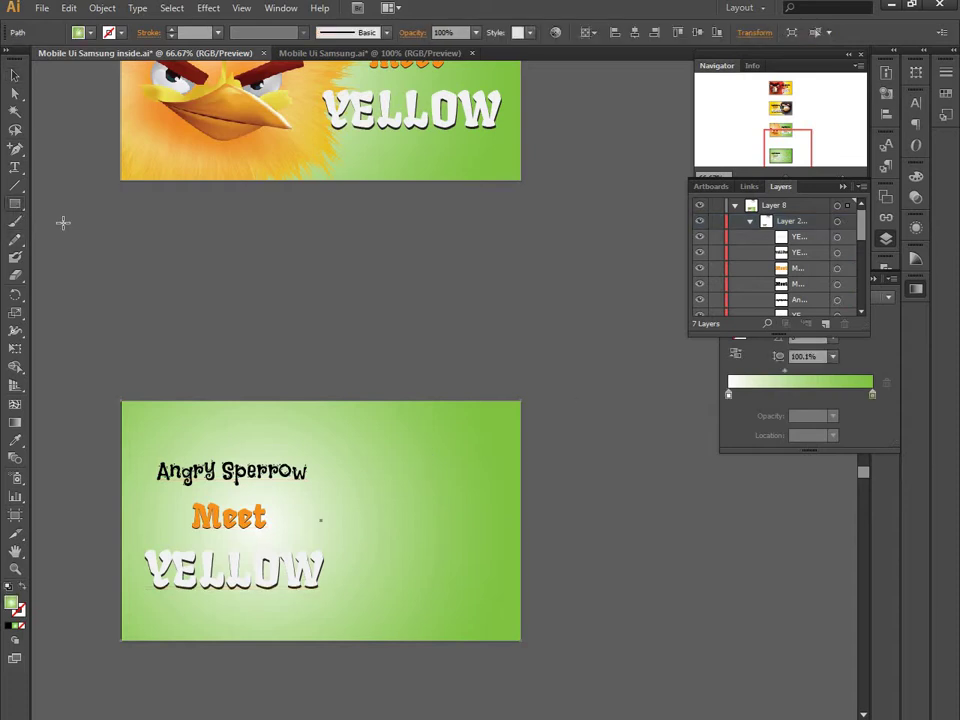
- Scroll up to the BLACK banner and expand Layer 4 to locate its background
click(15, 204)
scroll(437, 262, up, 3)
scroll(300, 200, up, 5)
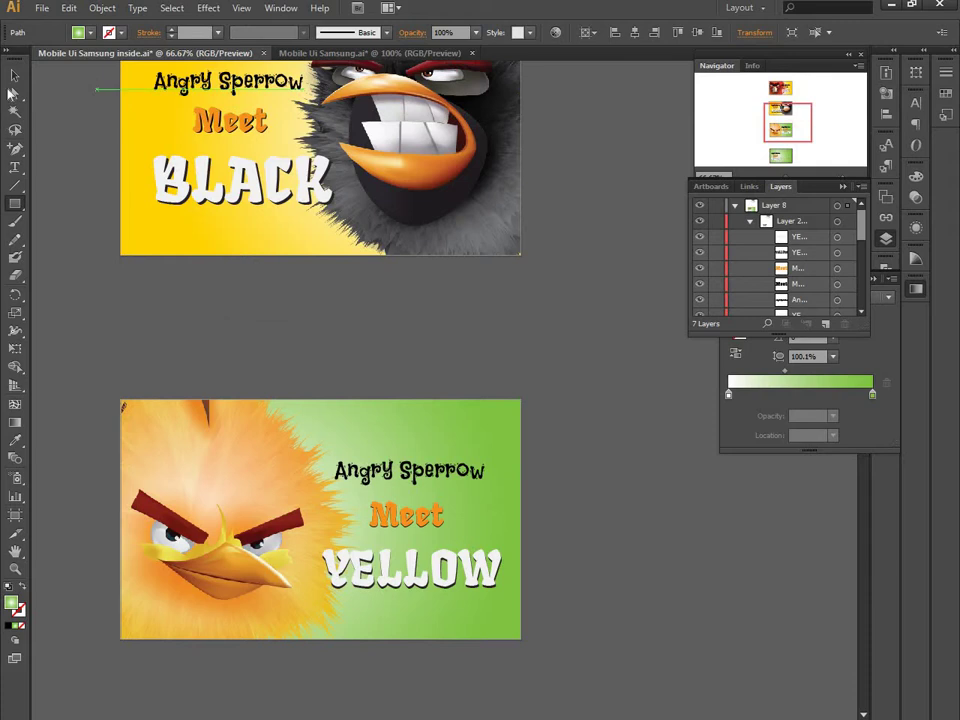
click(14, 75)
click(150, 135)
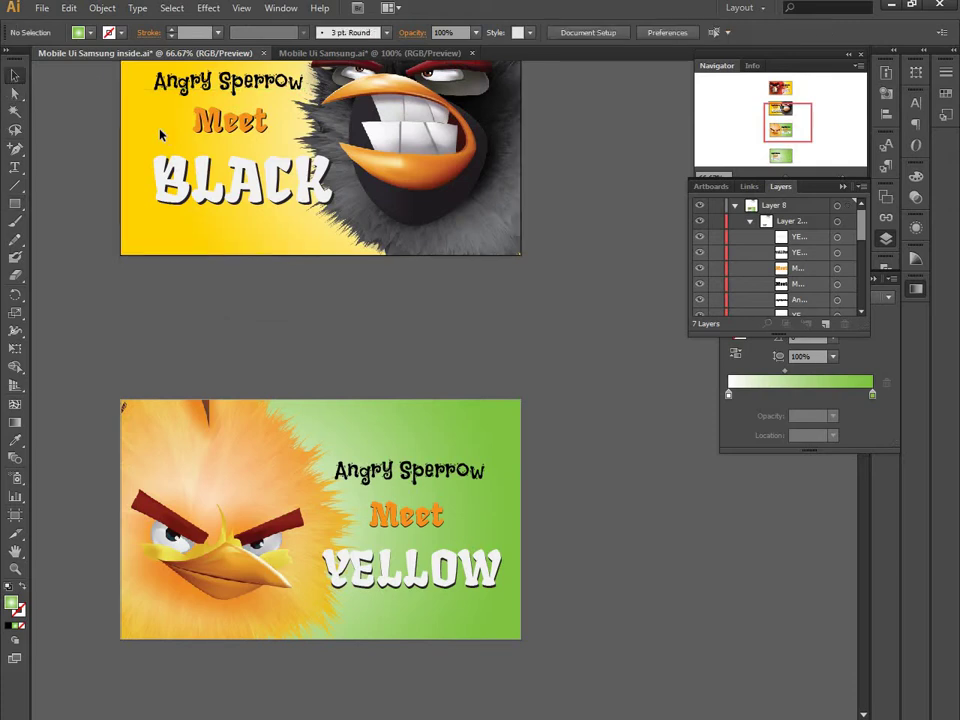
click(290, 248)
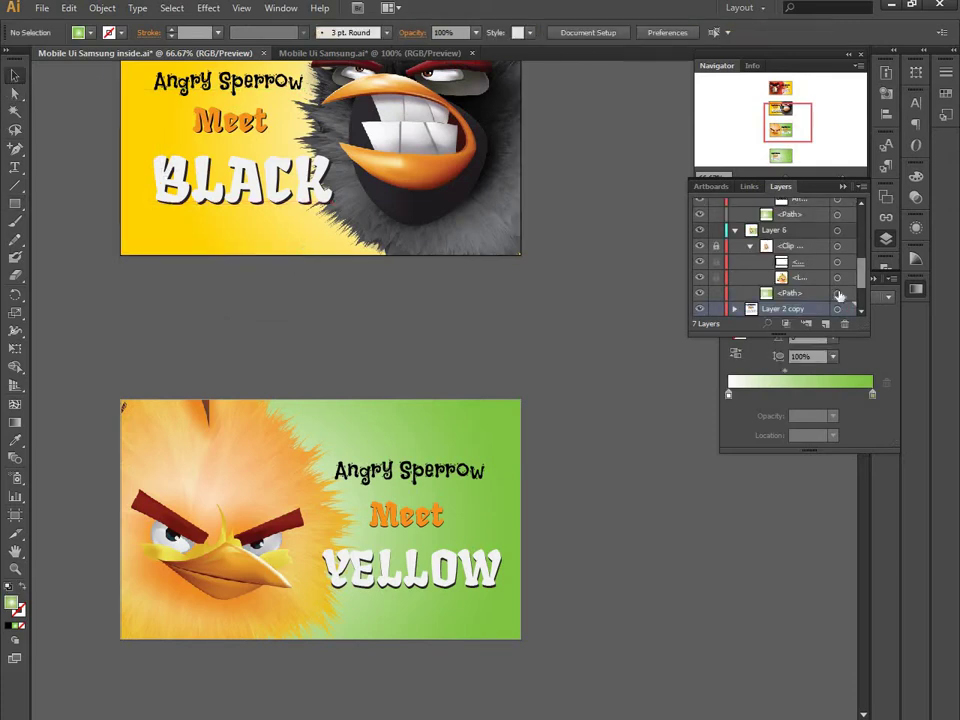
scroll(838, 296, down, 2)
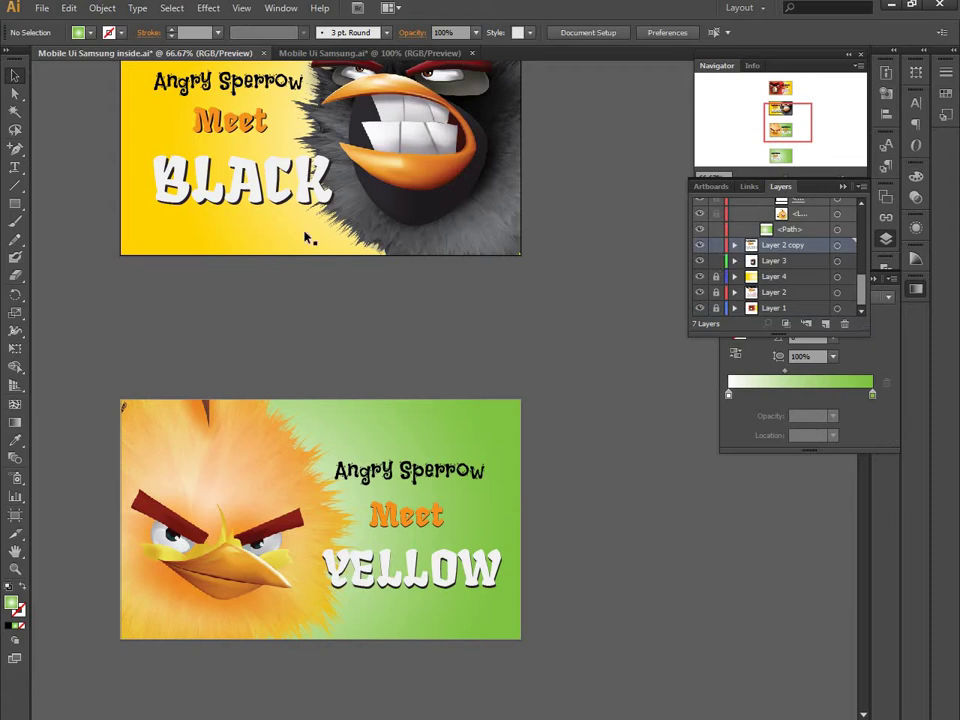
drag(291, 62, 585, 278)
click(735, 277)
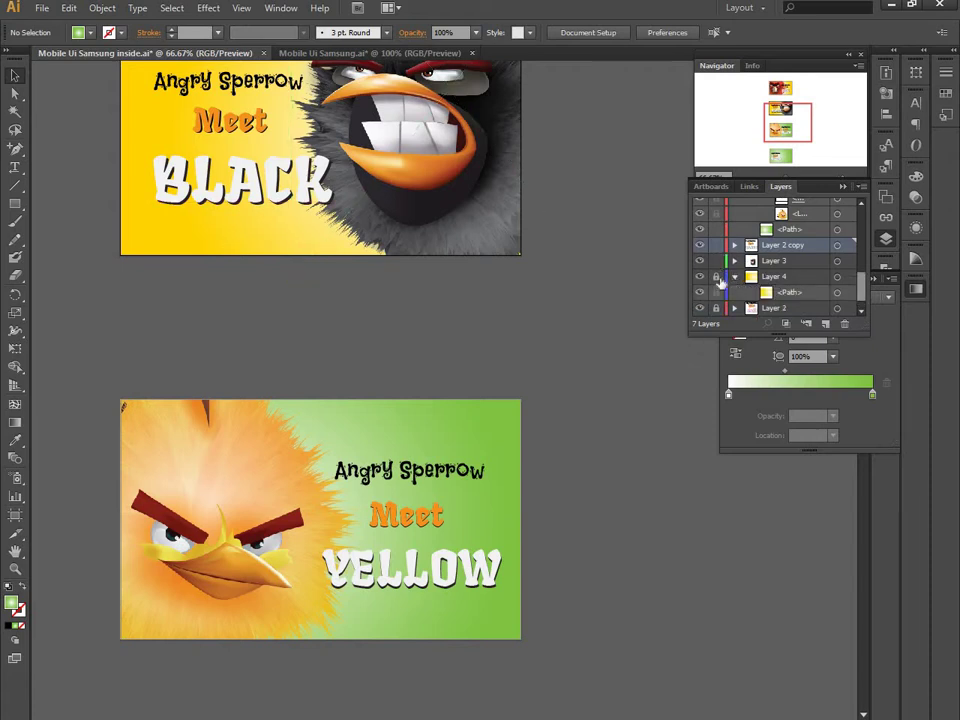
- Select the BLACK banner's white-to-yellow radial background to view its 180° gradient settings
click(182, 236)
click(452, 418)
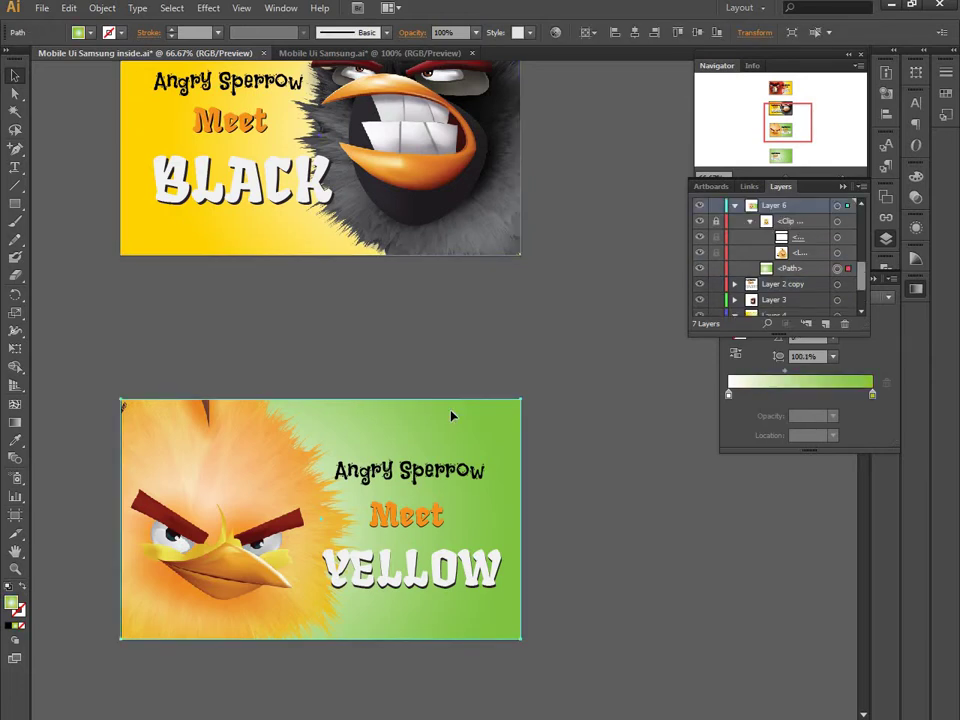
scroll(452, 416, down, 4)
scroll(451, 425, down, 2)
scroll(420, 400, up, 3)
scroll(261, 274, up, 3)
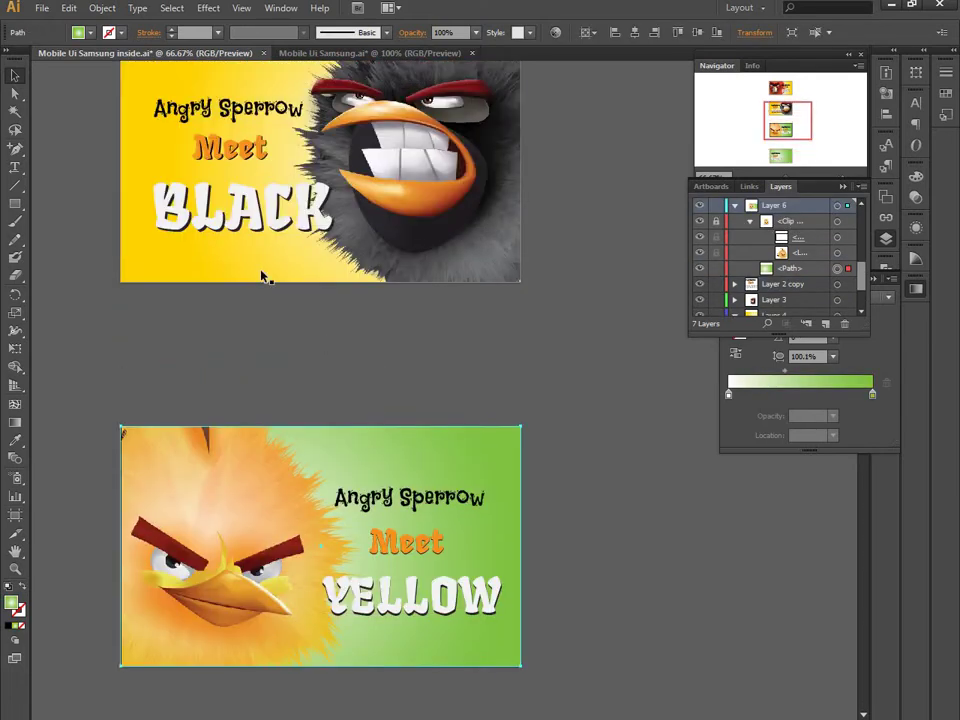
click(262, 268)
scroll(553, 431, down, 3)
scroll(553, 431, down, 4)
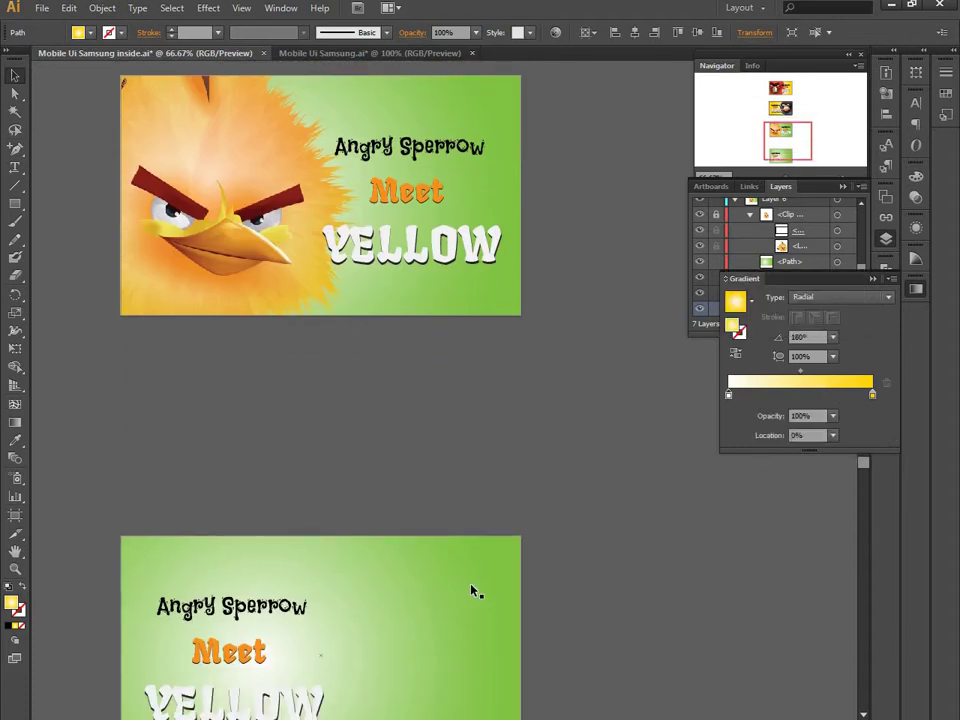
- Save the BLACK banner's yellow radial gradient as a gradient swatch
click(478, 588)
scroll(309, 247, up, 1)
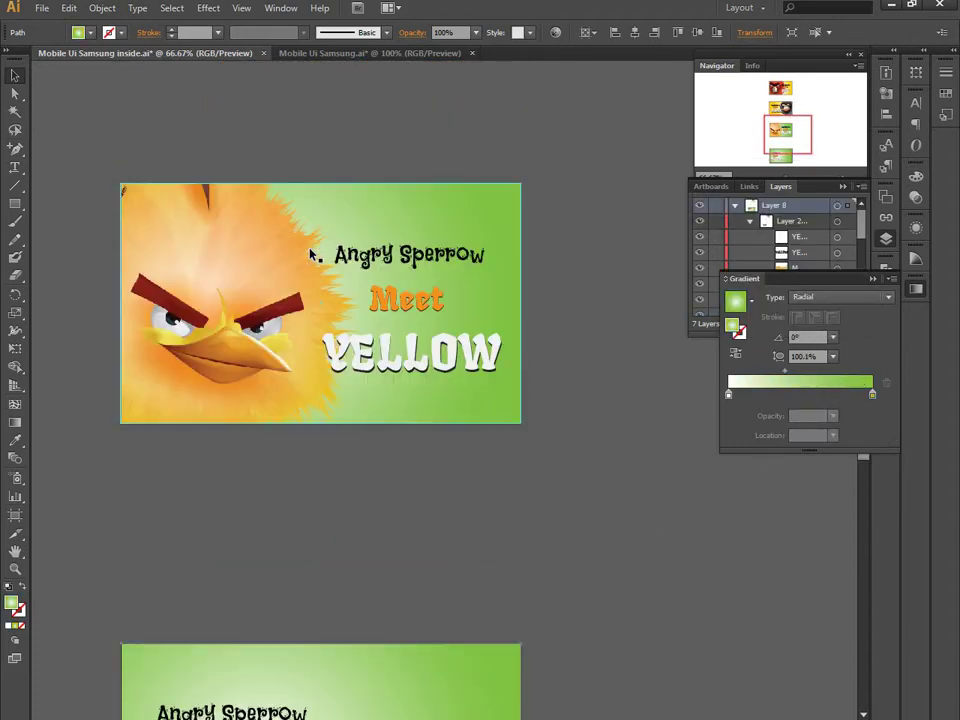
scroll(309, 247, up, 2)
scroll(248, 252, up, 1)
click(248, 252)
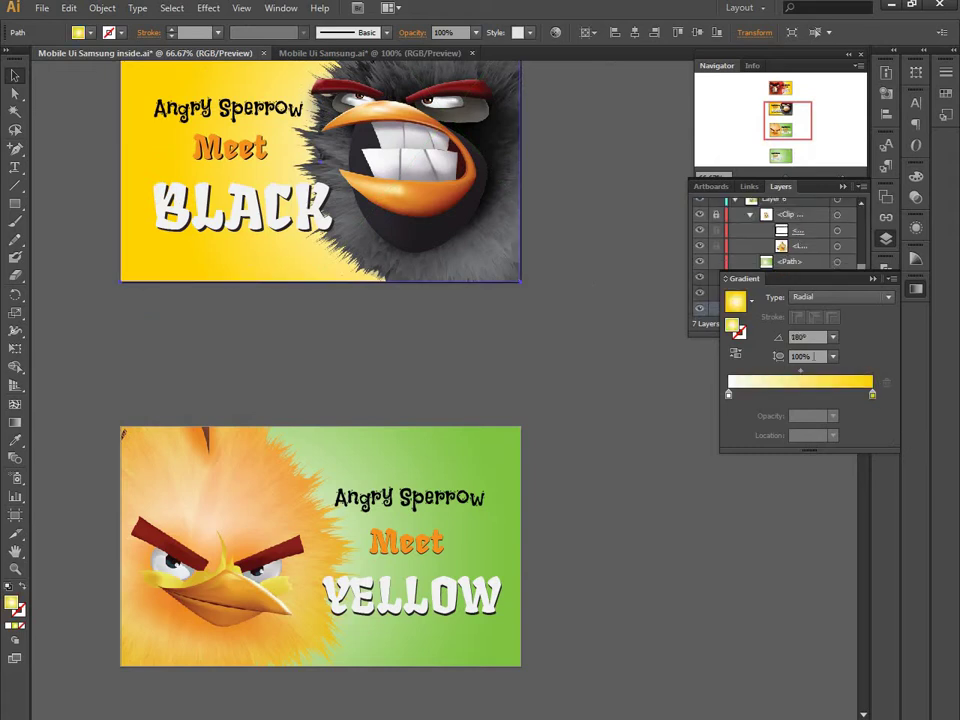
click(750, 307)
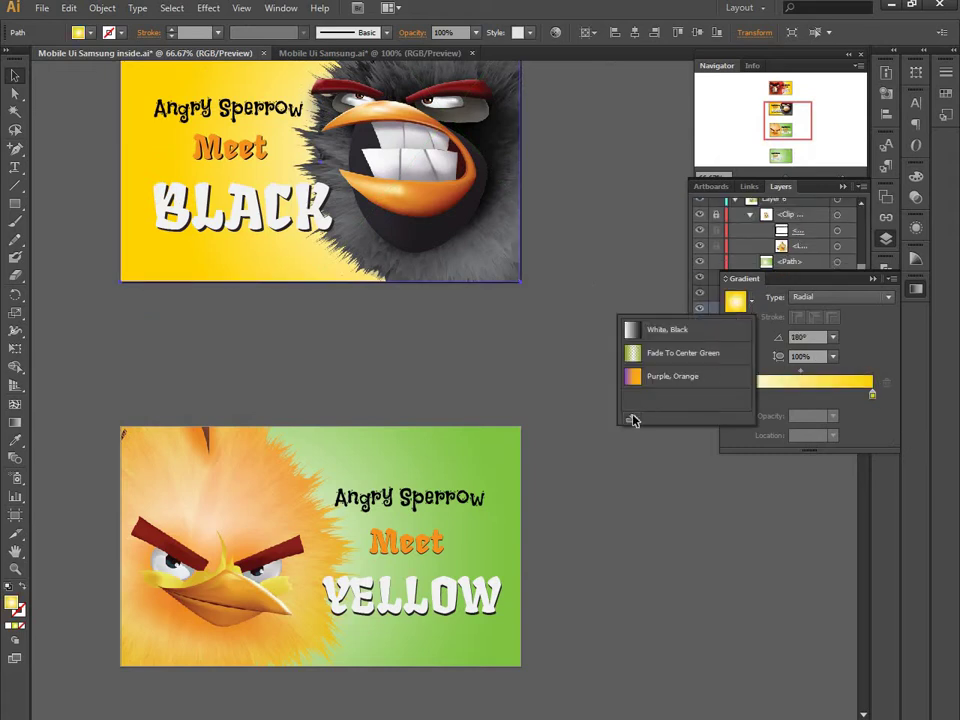
click(632, 420)
- Apply the saved yellow radial gradient to the fourth banner's green background
scroll(407, 454, down, 2)
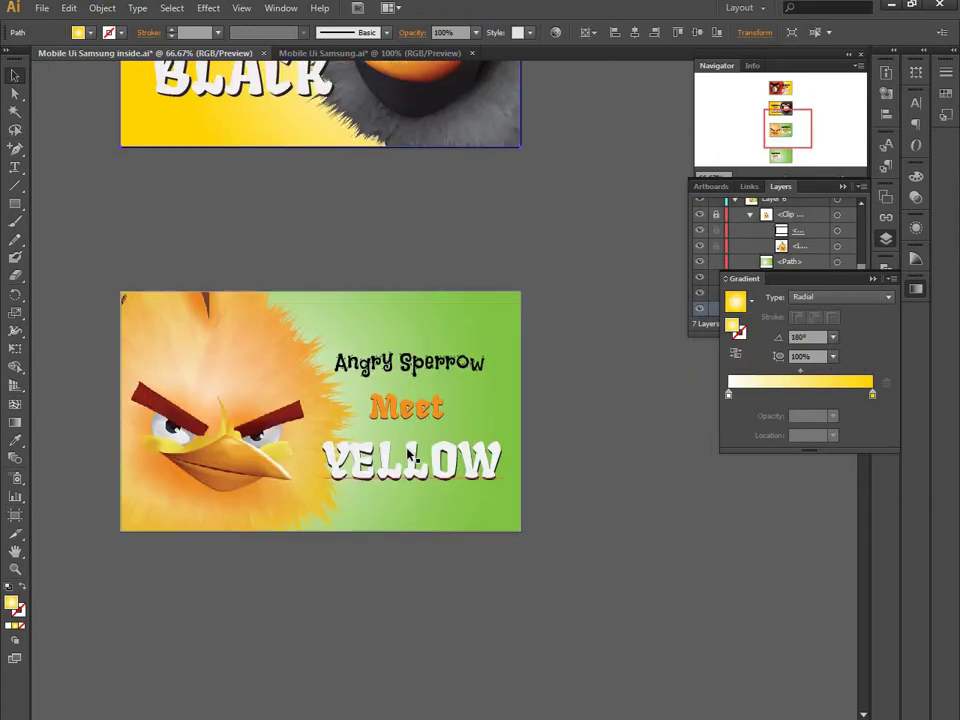
scroll(407, 452, down, 2)
scroll(420, 465, down, 2)
click(430, 476)
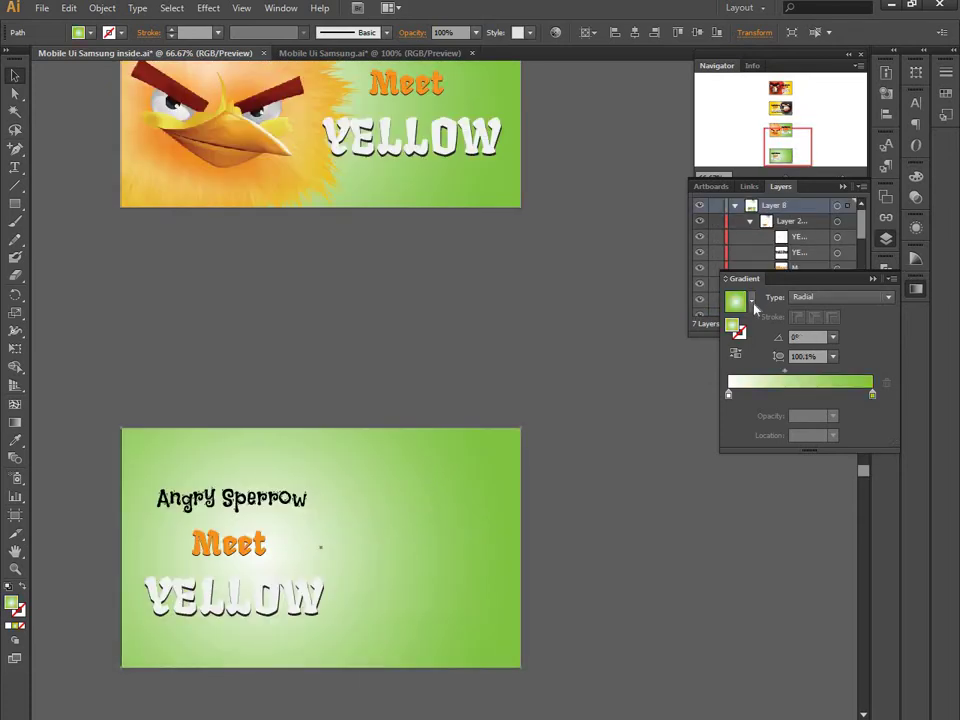
click(751, 301)
click(674, 399)
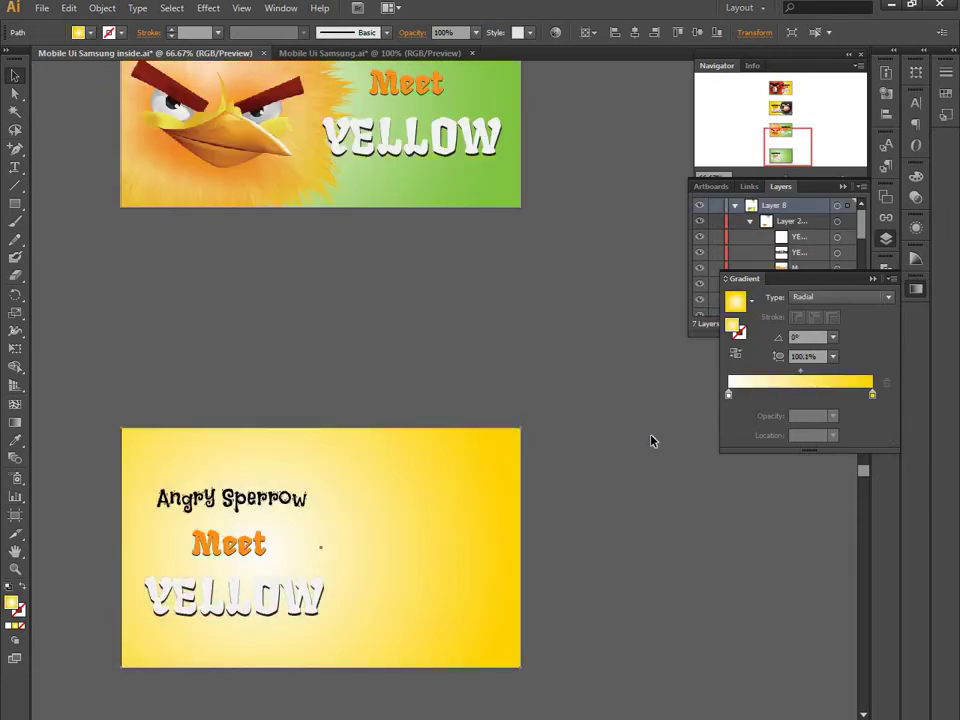
- Drag the gradient with the Gradient tool so its white centre sits toward the right
click(15, 421)
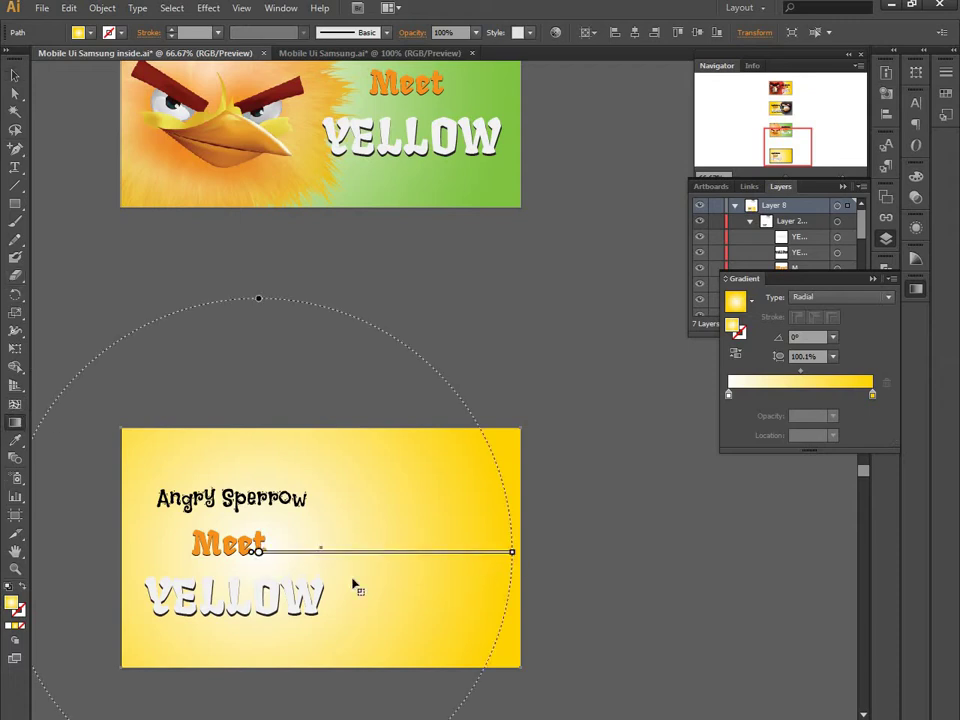
drag(439, 600, 486, 572)
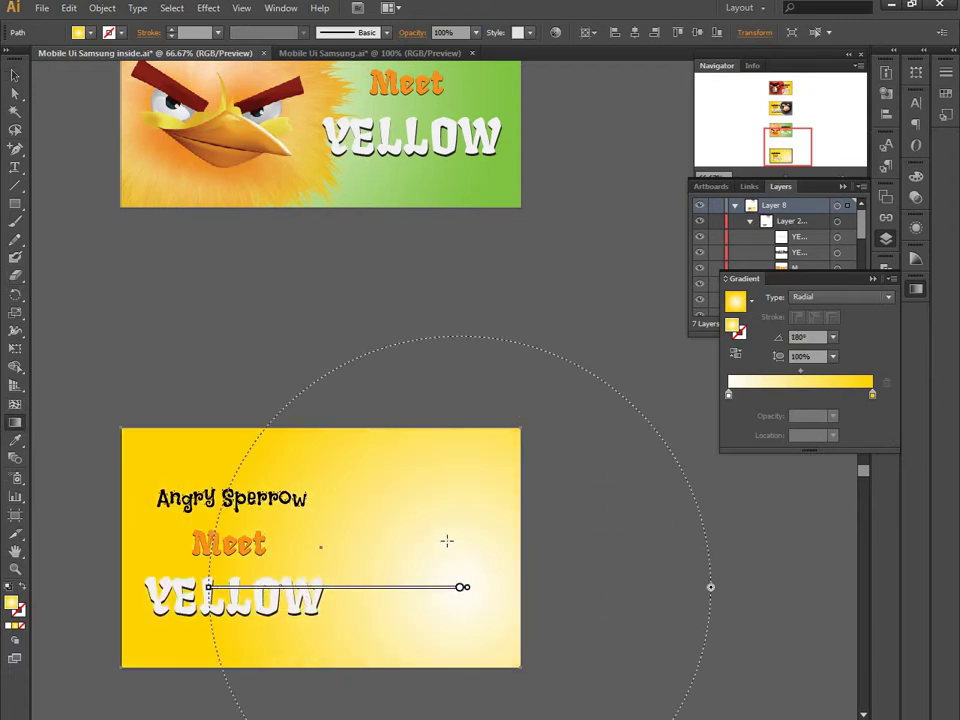
drag(446, 540, 229, 540)
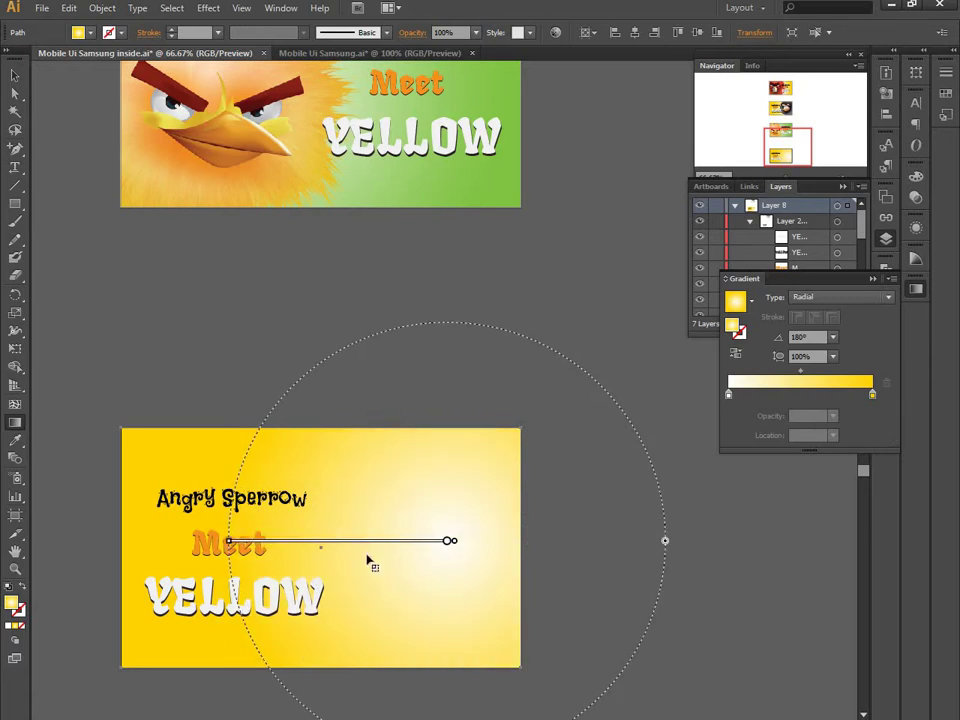
drag(449, 554, 196, 554)
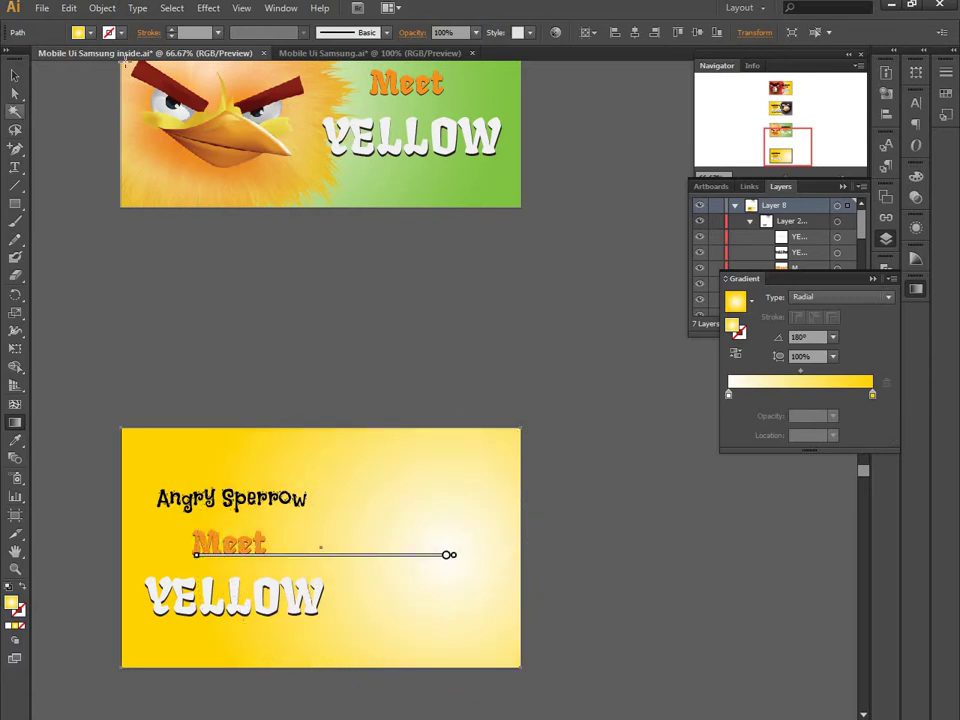
click(15, 75)
click(345, 349)
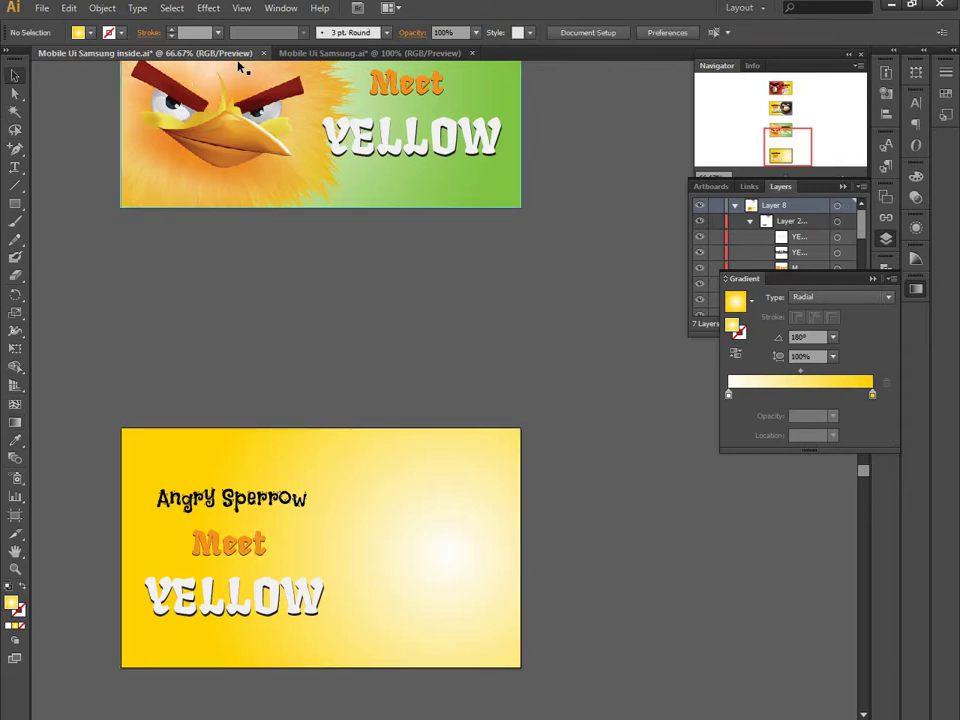
- Bring Angry Bird big red-1.png from Mobile Ui Samsung.ai and enlarge it over the banner's right side
click(362, 56)
mouse_move(476, 350)
mouse_down()
mouse_move(476, 270)
mouse_move(240, 60)
mouse_up()
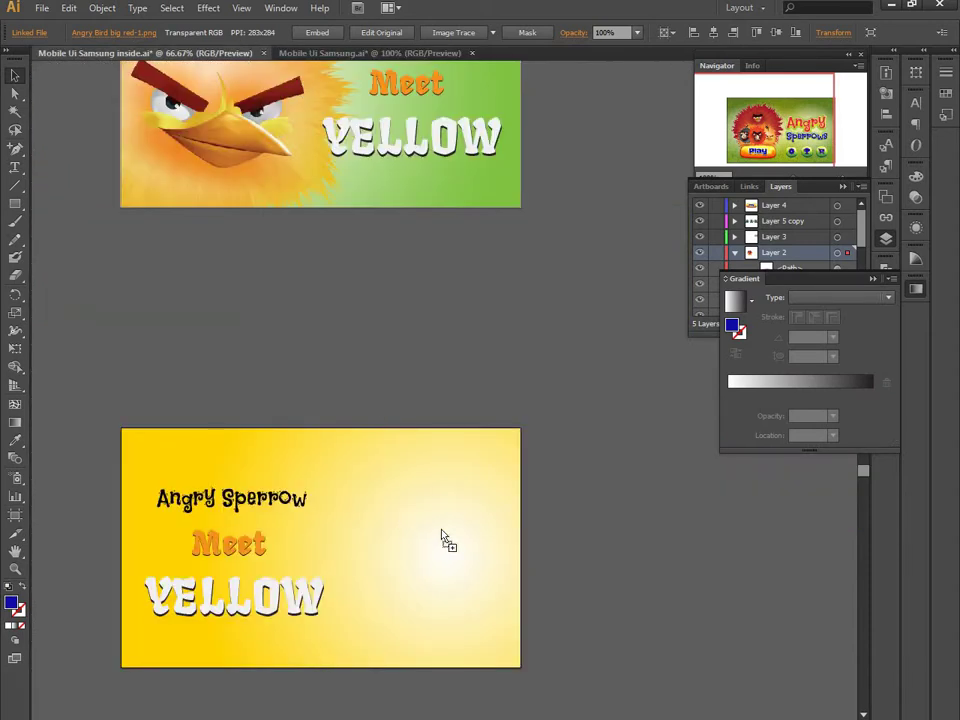
drag(240, 60, 484, 632)
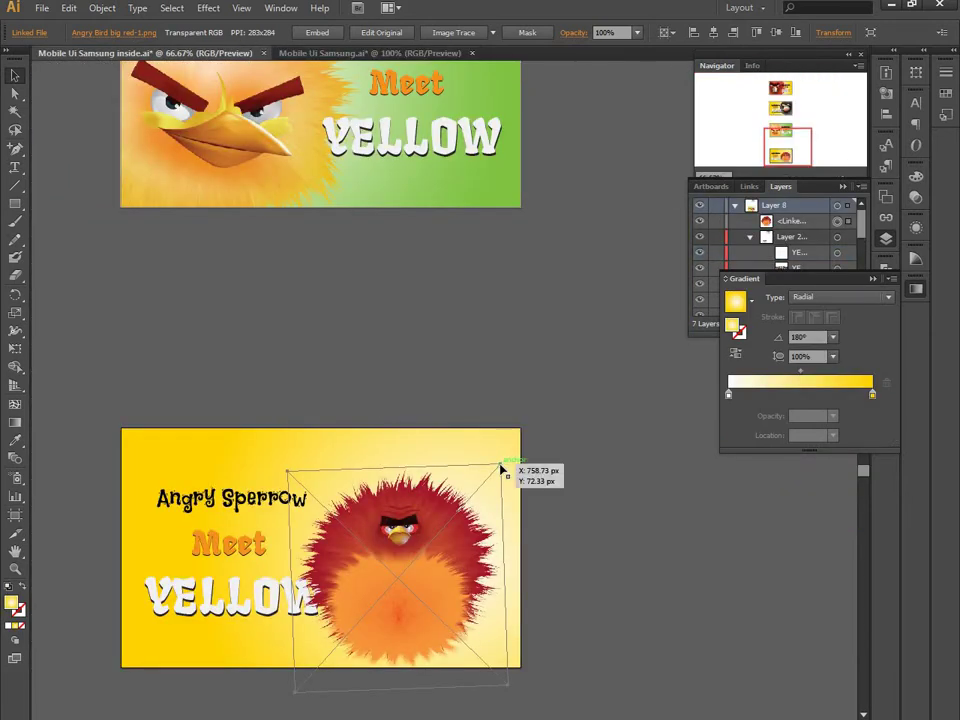
key(e)
mouse_move(500, 466)
mouse_down()
mouse_move(463, 543)
mouse_move(575, 376)
mouse_move(603, 372)
mouse_up()
mouse_move(476, 529)
mouse_down()
mouse_move(497, 587)
mouse_move(517, 560)
mouse_up()
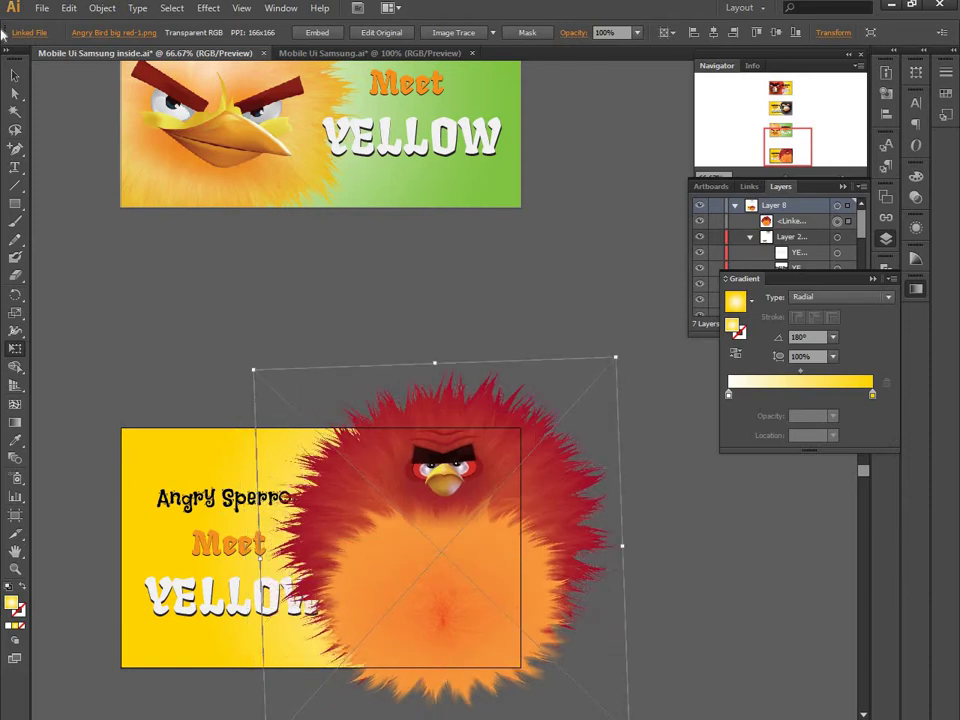
key(ctrl+shift+a)
- Draw a banner-sized rectangle and clip the red bird to it with a clipping mask
key(m)
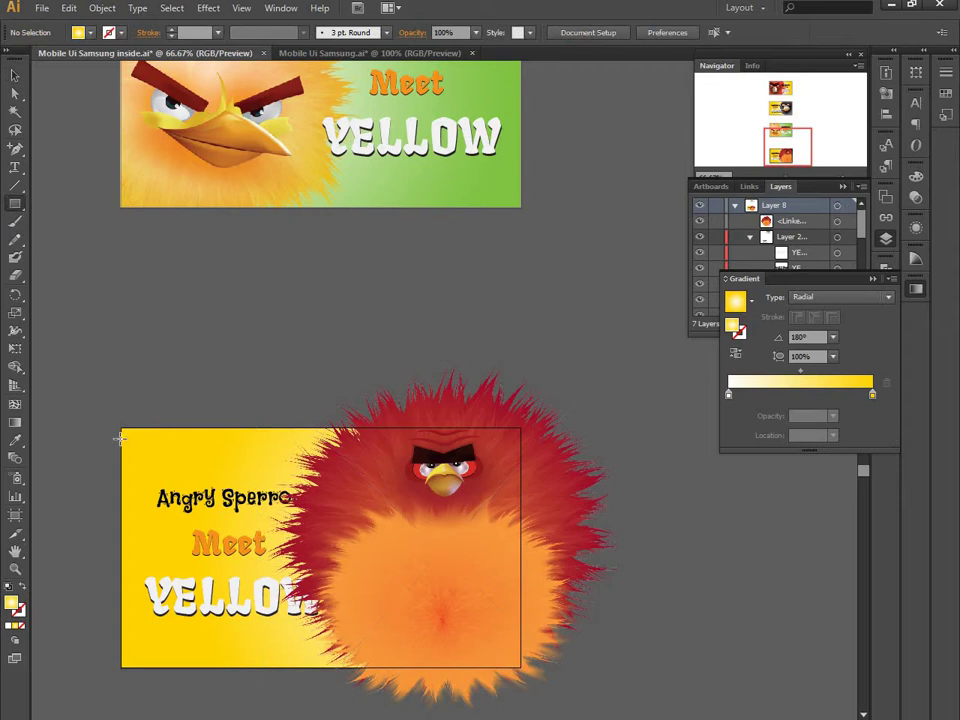
drag(118, 427, 519, 665)
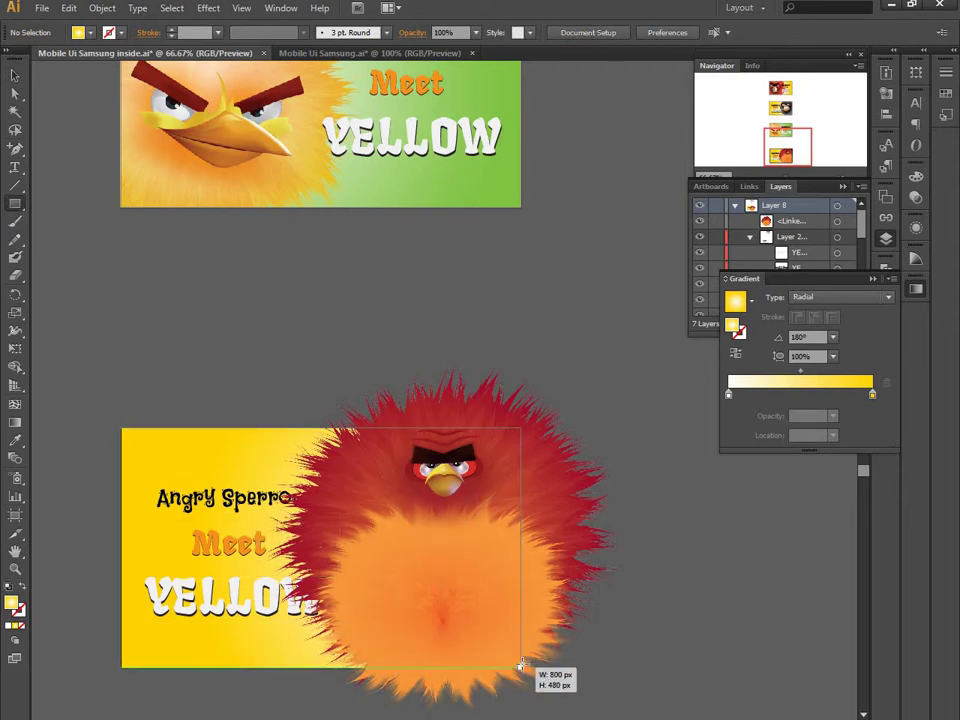
drag(519, 665, 520, 667)
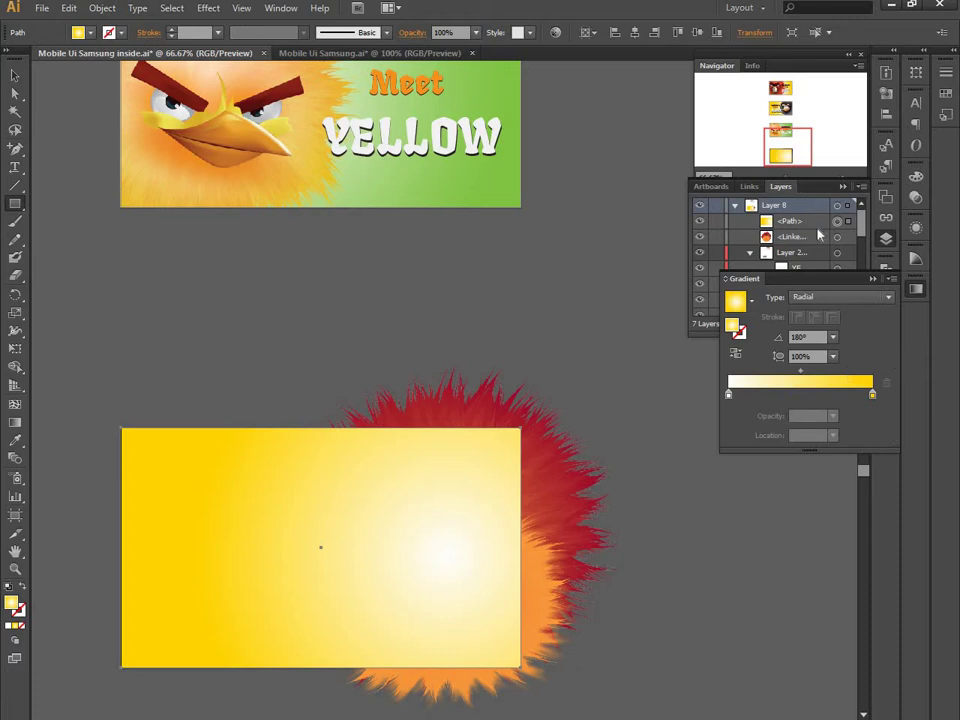
shift+click(845, 237)
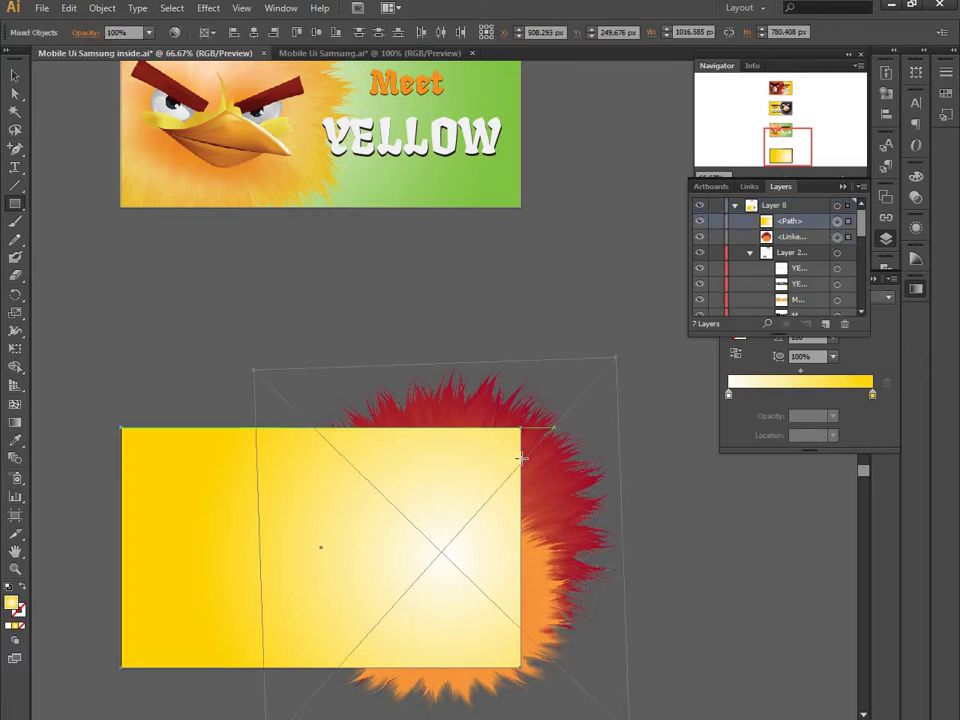
right_click(475, 487)
click(534, 574)
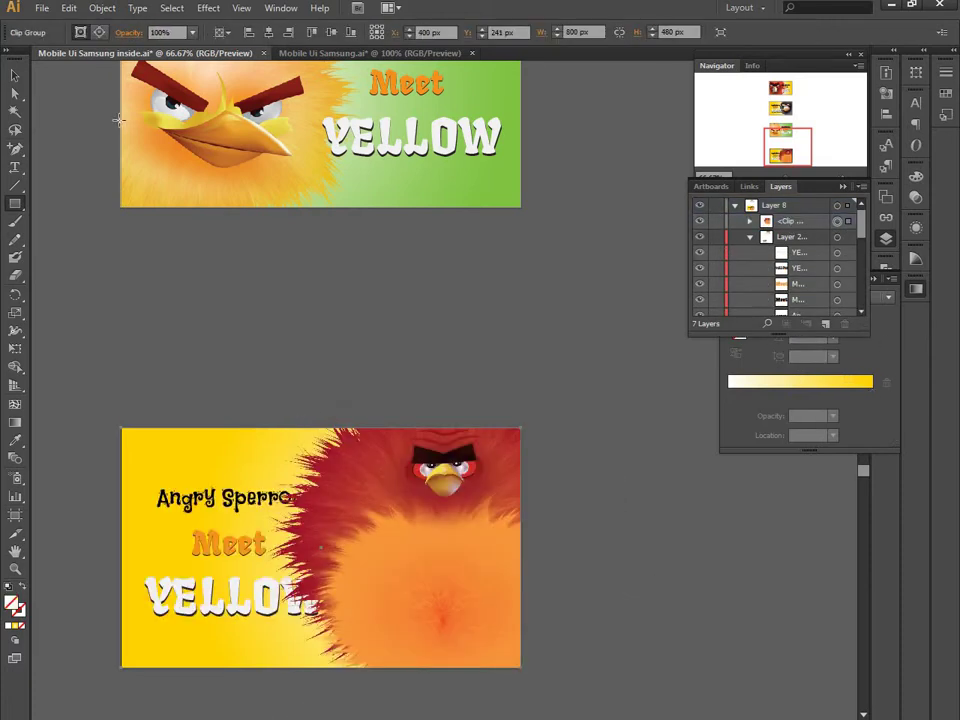
- Drag the banner's layer rows into Layer 6 in the Layers panel
click(15, 75)
click(283, 353)
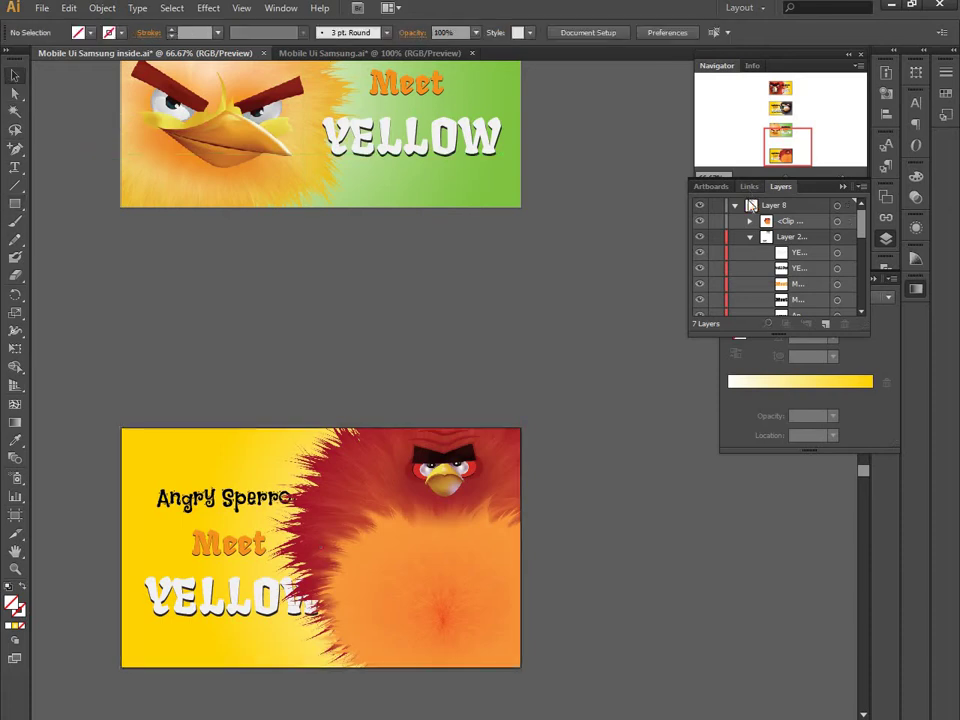
drag(806, 222, 804, 306)
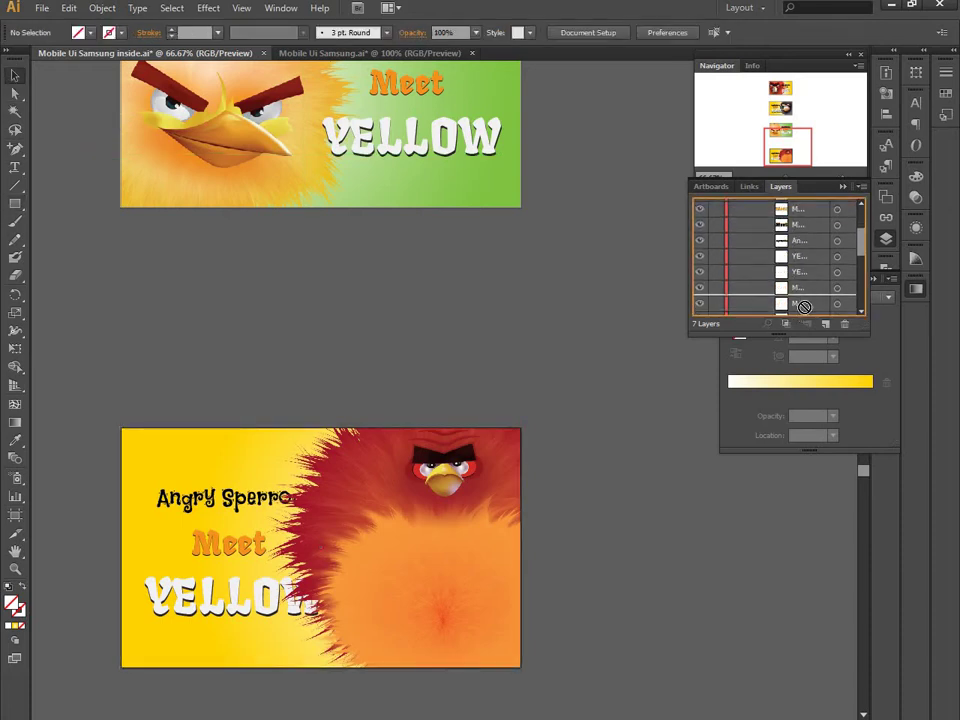
drag(804, 306, 810, 298)
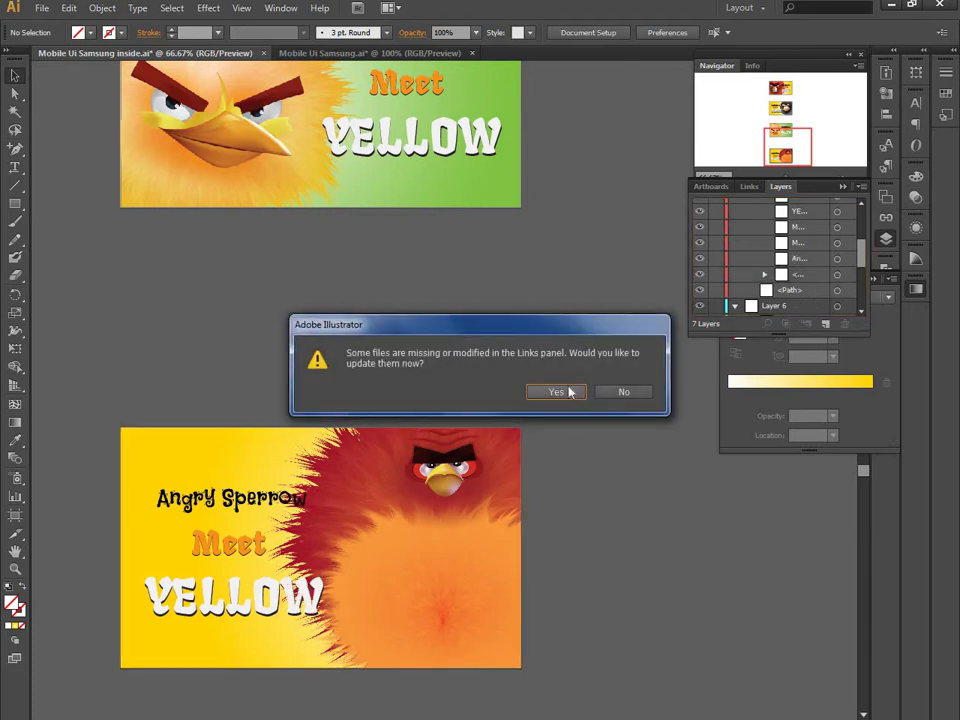
- Dismiss the missing-link alert for Angry Bird big red-1.png without relinking it
click(567, 392)
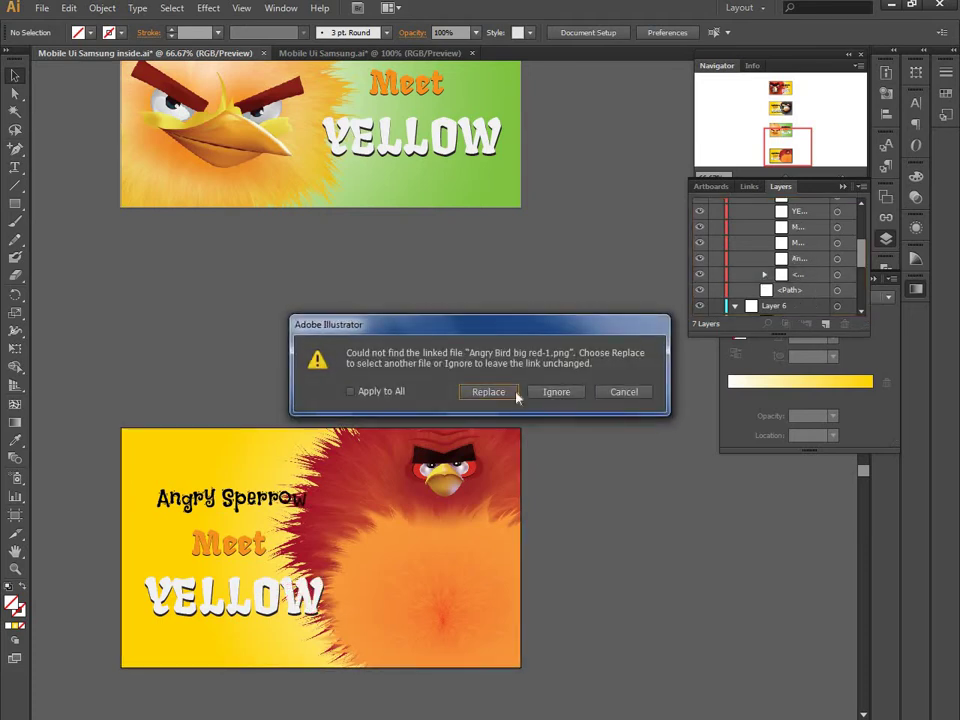
click(490, 392)
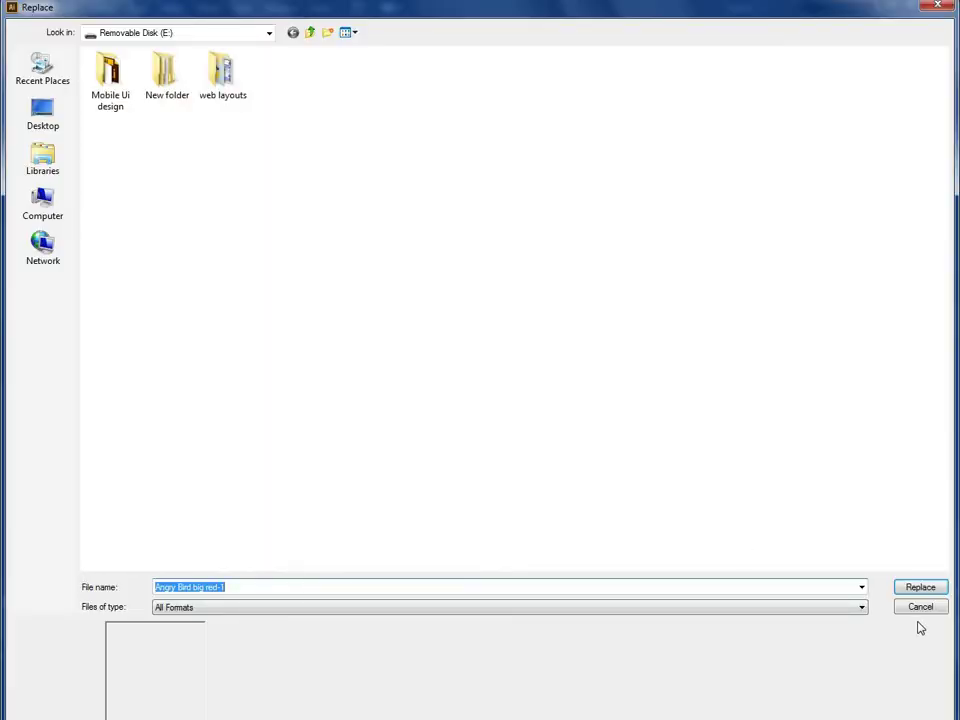
click(920, 607)
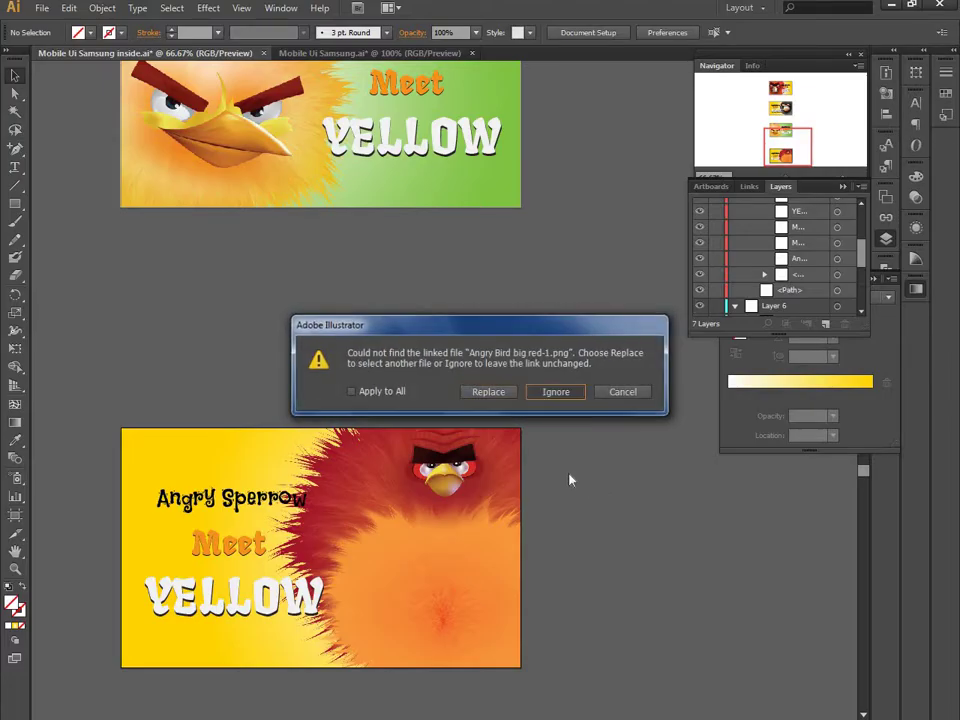
click(574, 396)
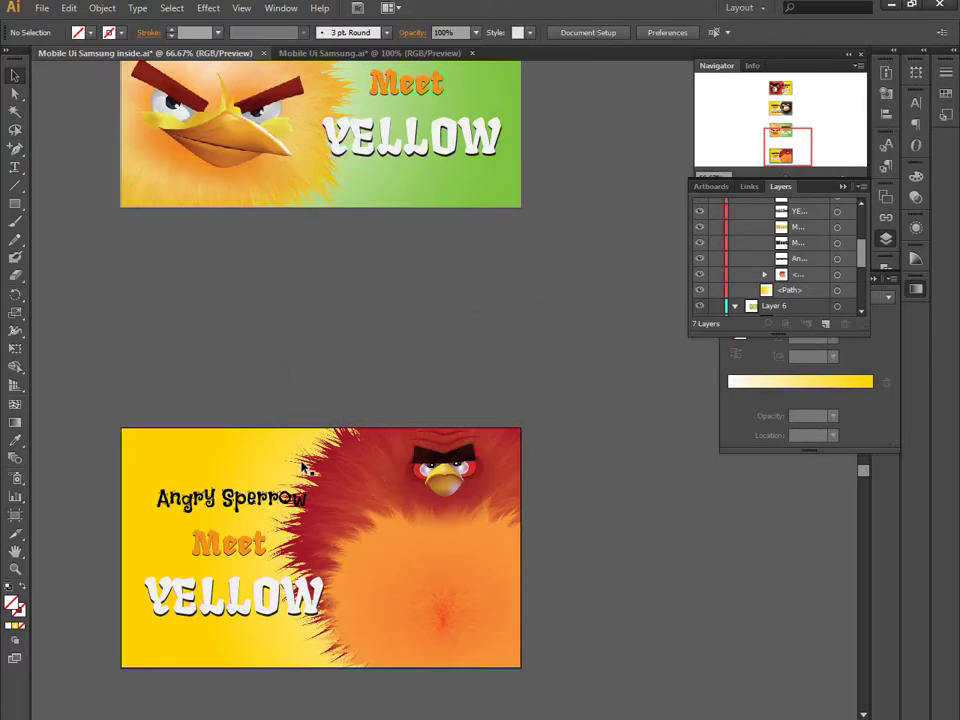
click(283, 500)
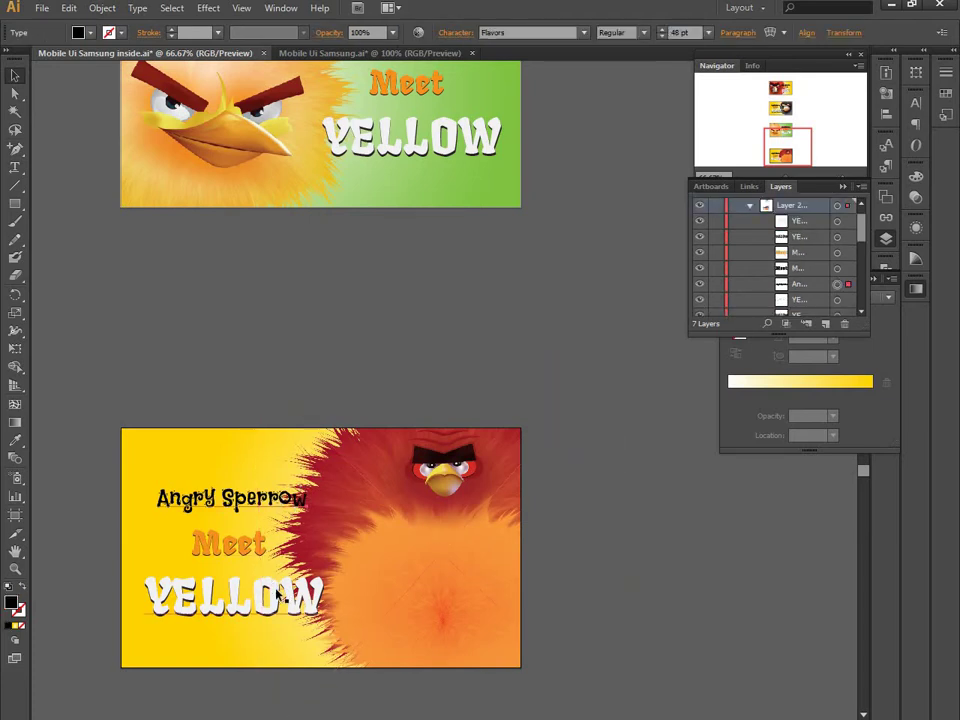
- Retype the YELLOW heading as B' RED with tighter letter spacing
double_click(280, 597)
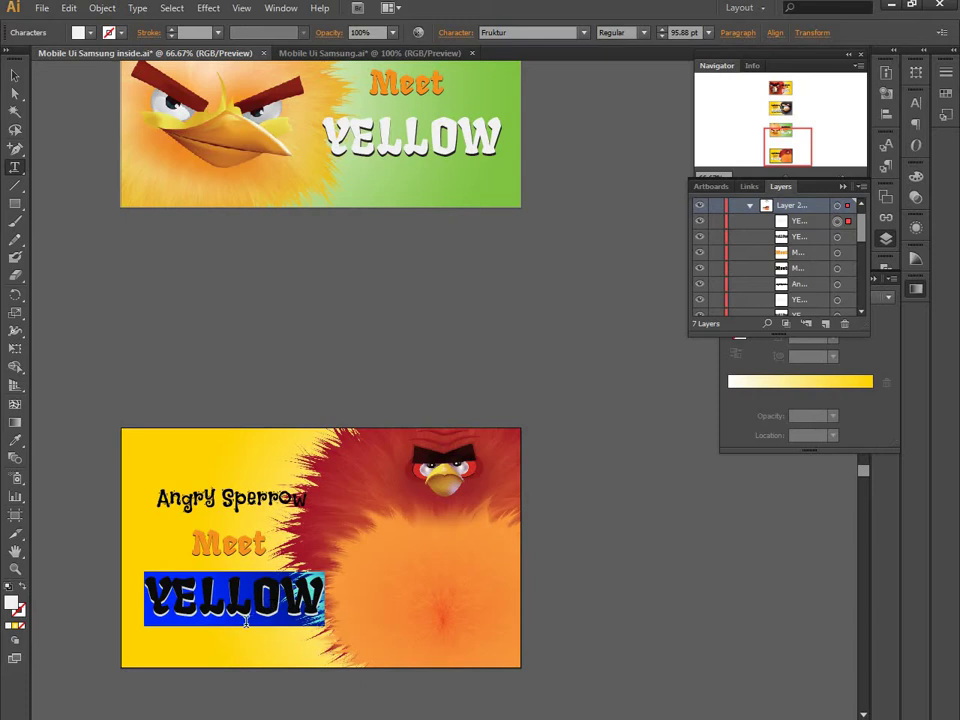
text(B)
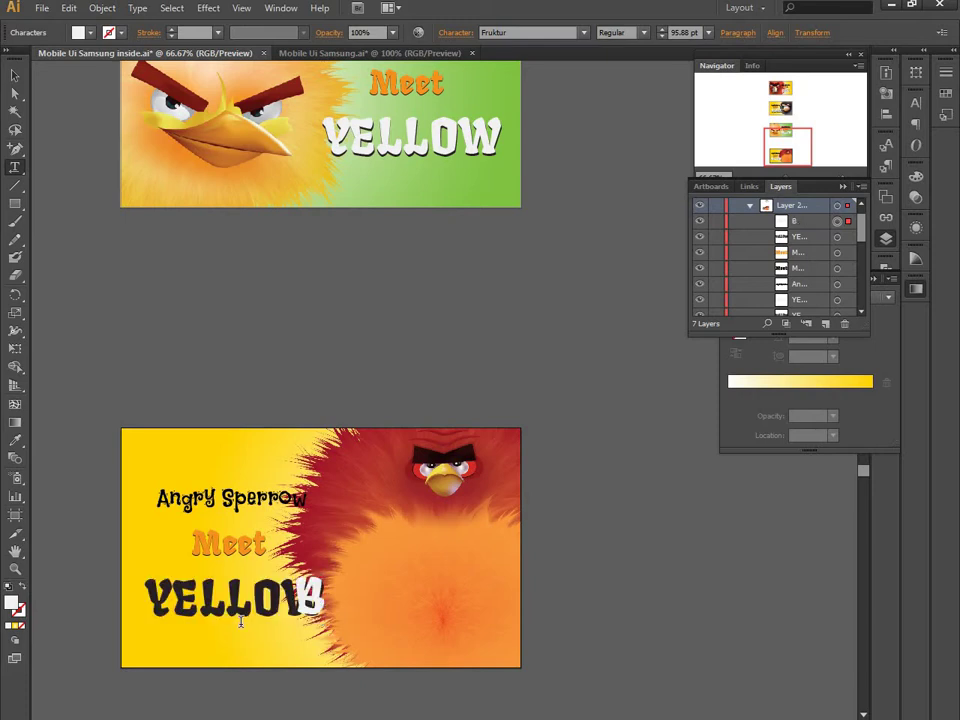
text(IR)
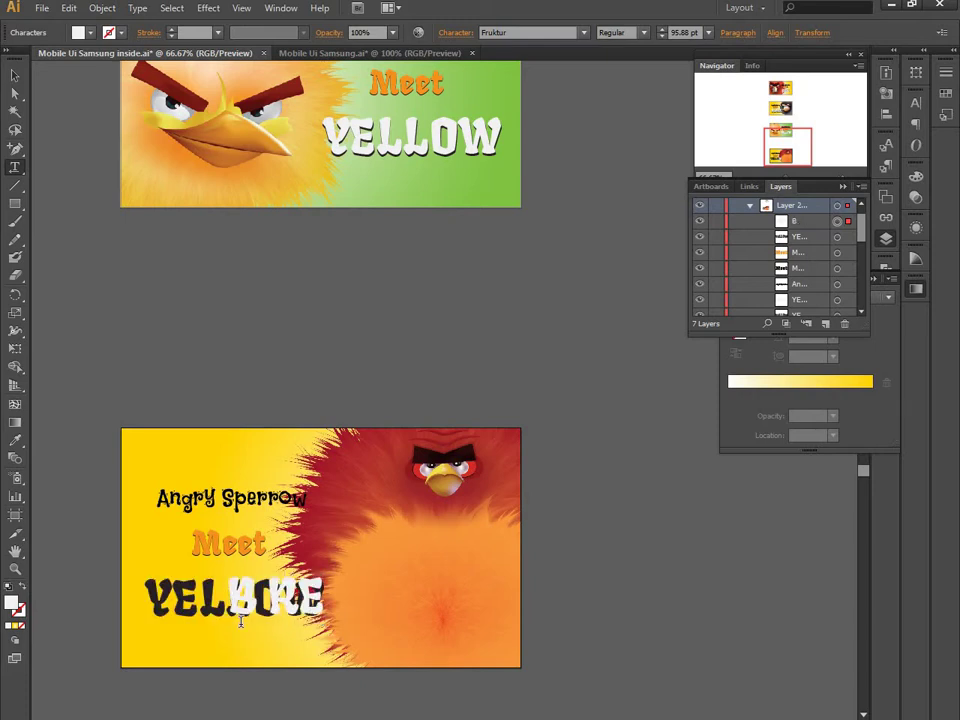
text(D)
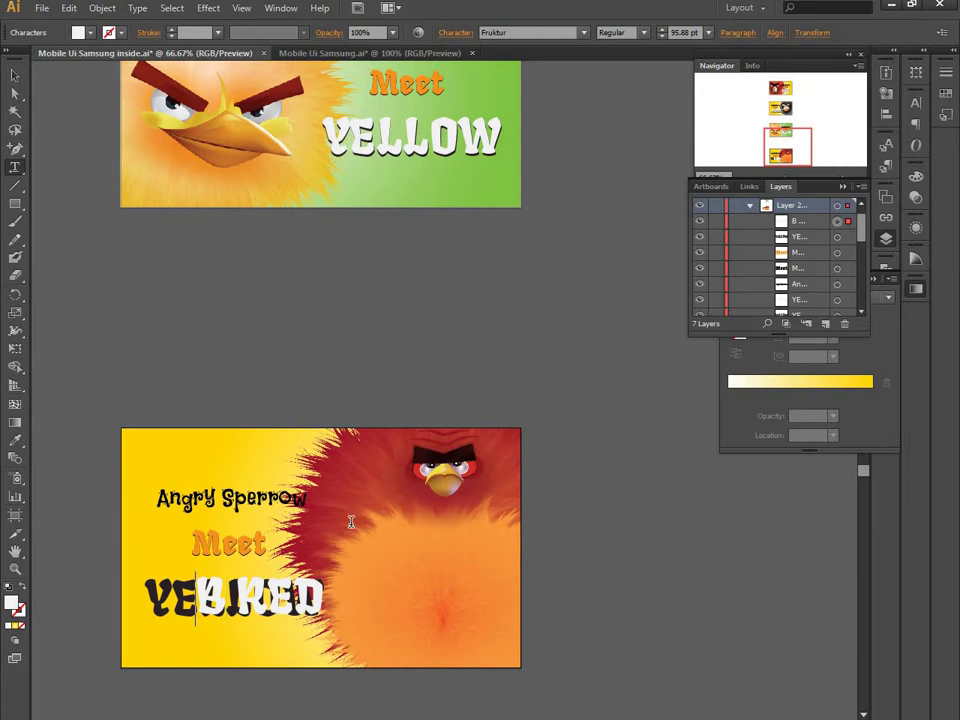
key(alt+Left)
key(alt+Left)
key(alt+Left)
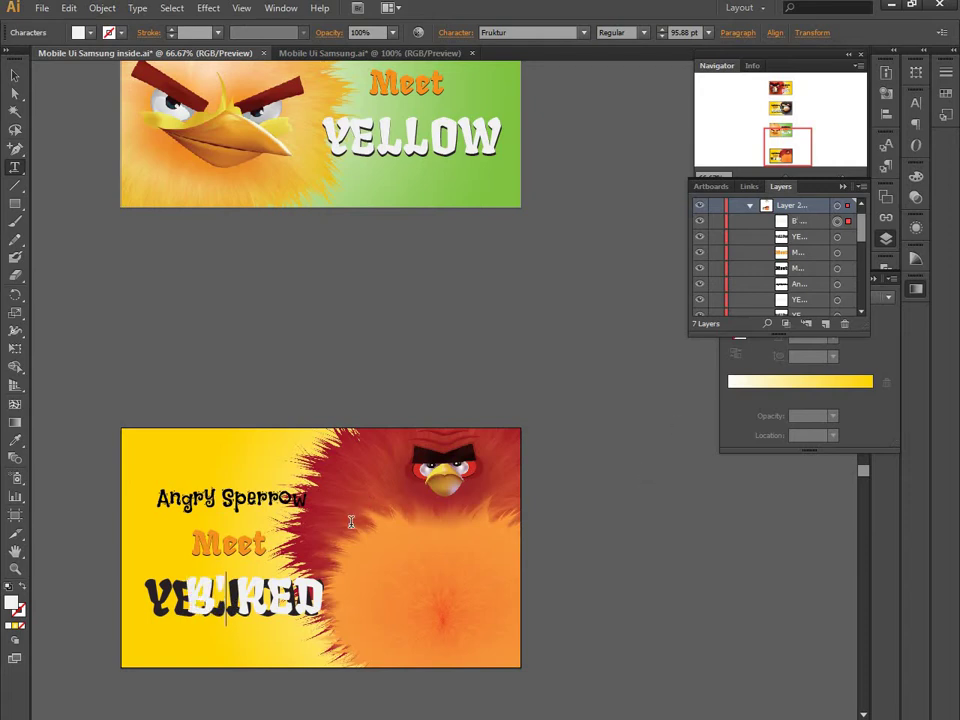
click(15, 75)
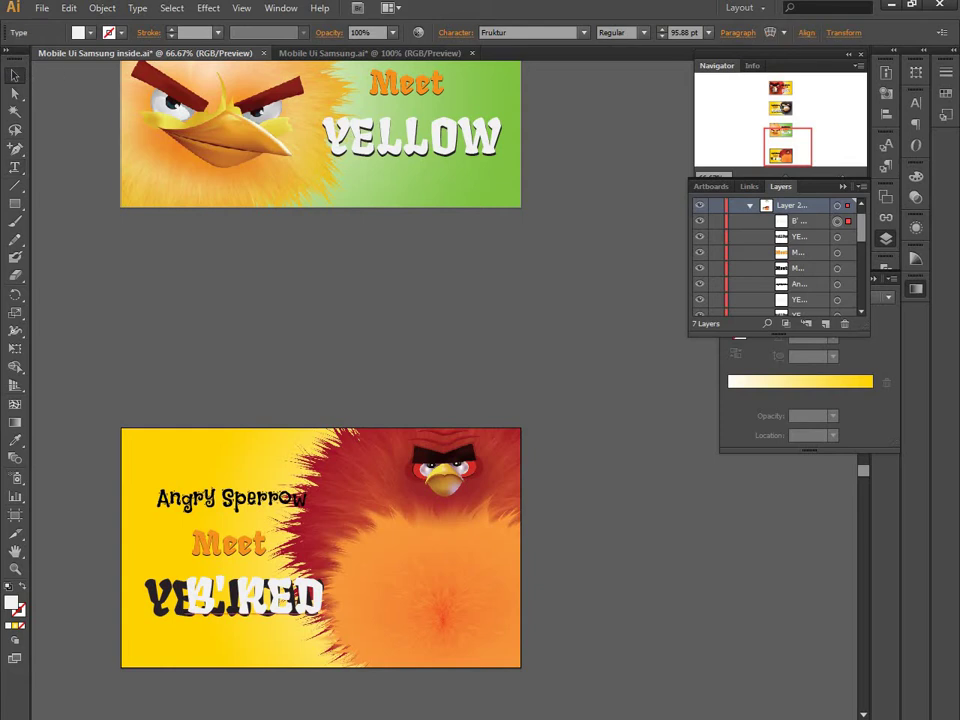
click(811, 238)
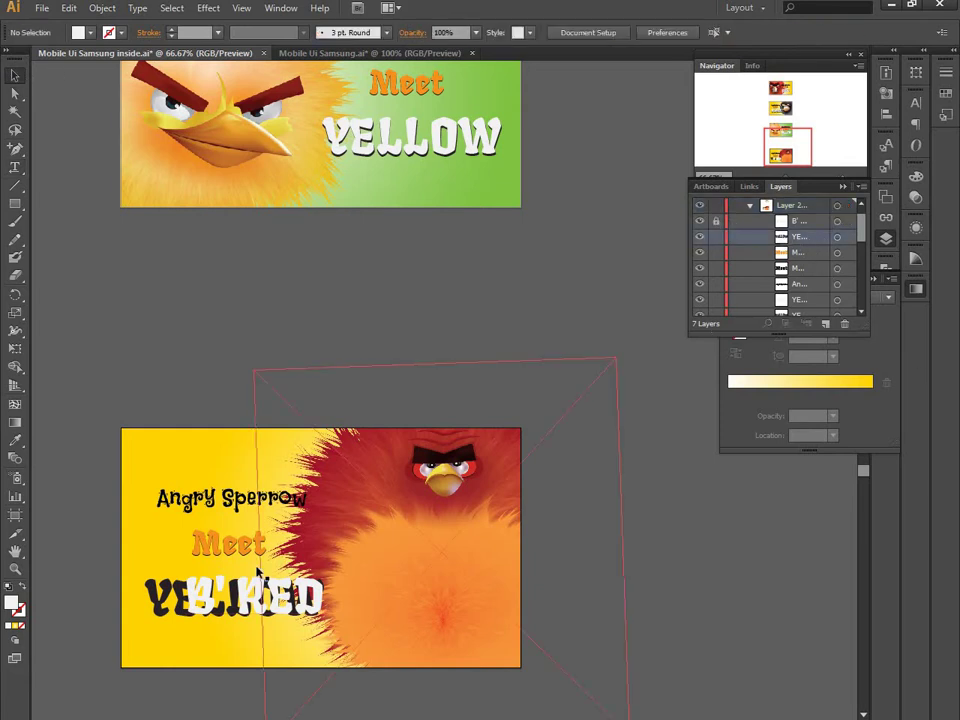
double_click(160, 598)
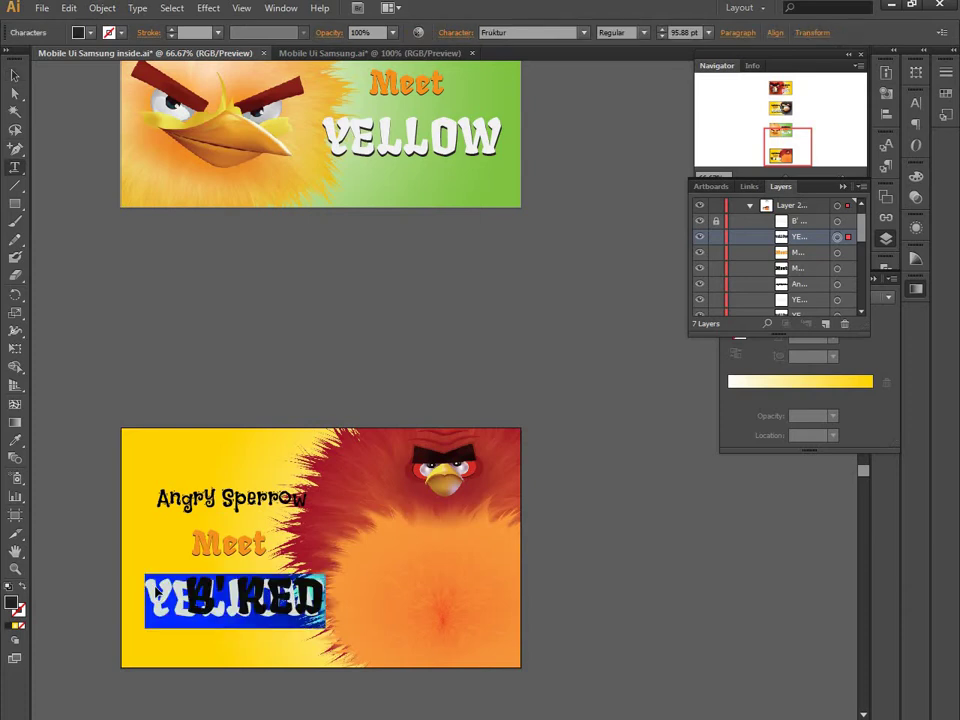
click(155, 585)
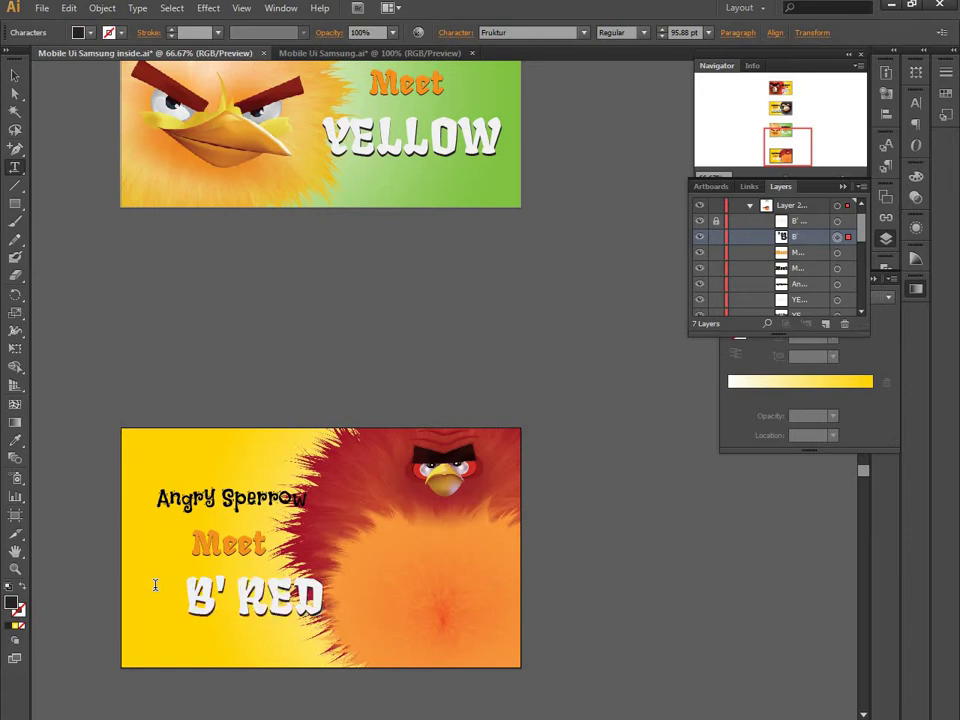
- Nudge the B' RED heading slightly to the left
click(14, 75)
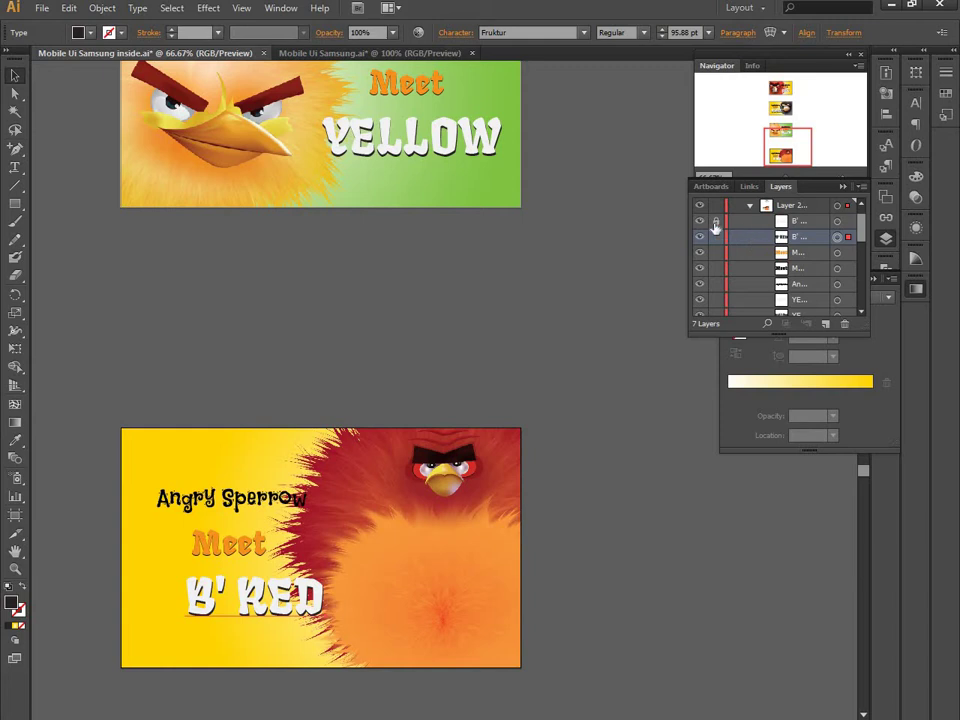
shift+click(848, 221)
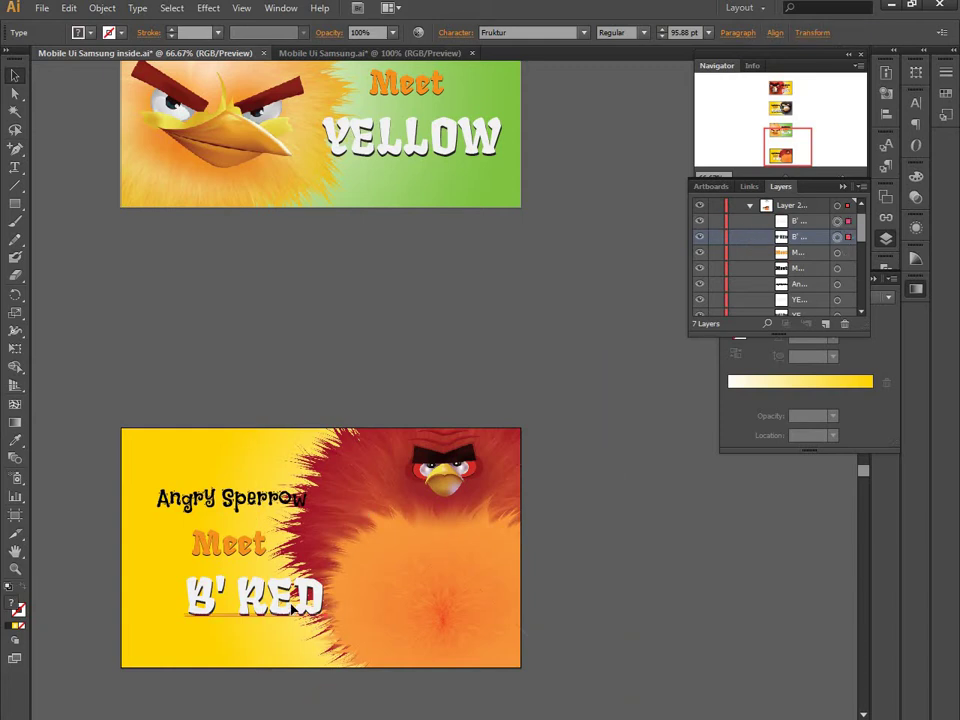
key(Left)
key(Left)
key(Left)
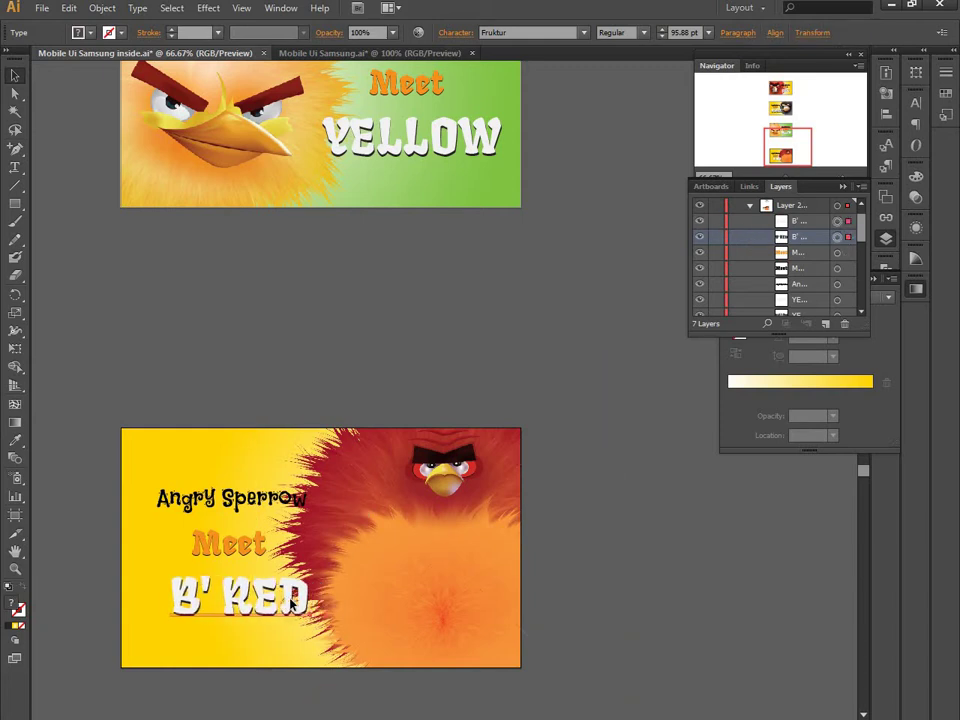
key(Left)
key(Left)
key(Left)
key(Left)
key(Left)
key(Left)
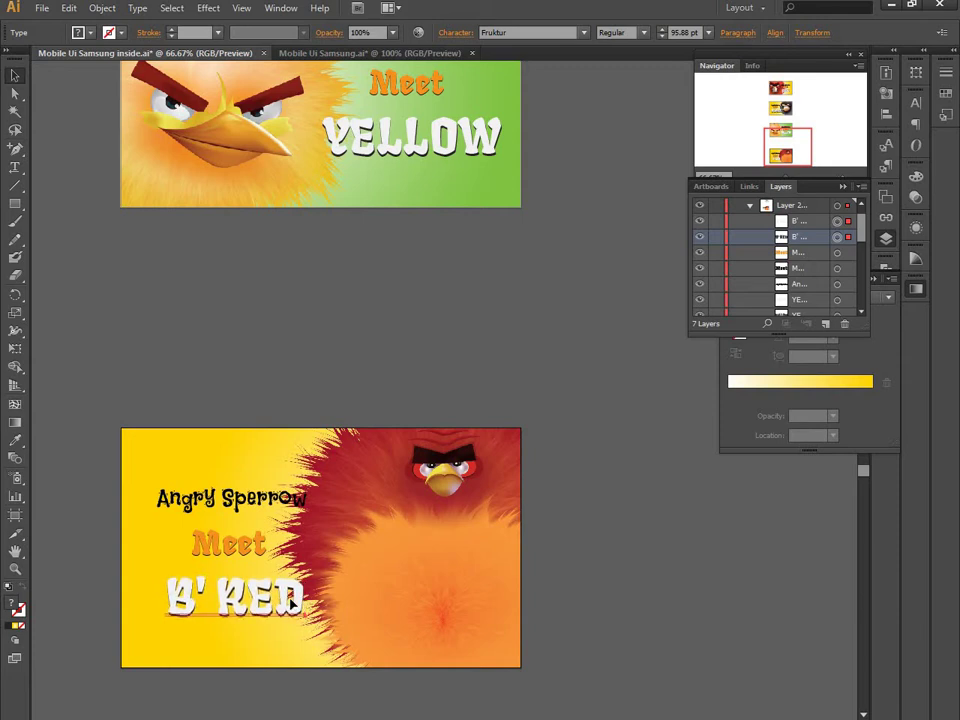
- Export the banners to the Desktop as a JPEG with RGB, quality 10 (Maximum)
scroll(298, 580, down, 2)
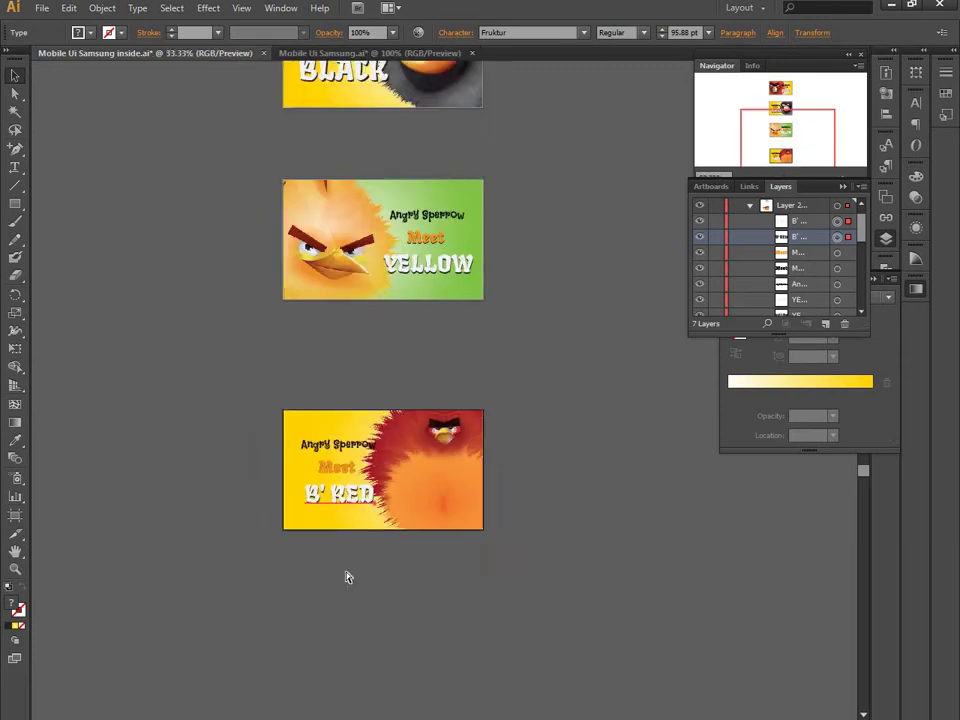
scroll(347, 574, down, 1)
scroll(506, 366, up, 2)
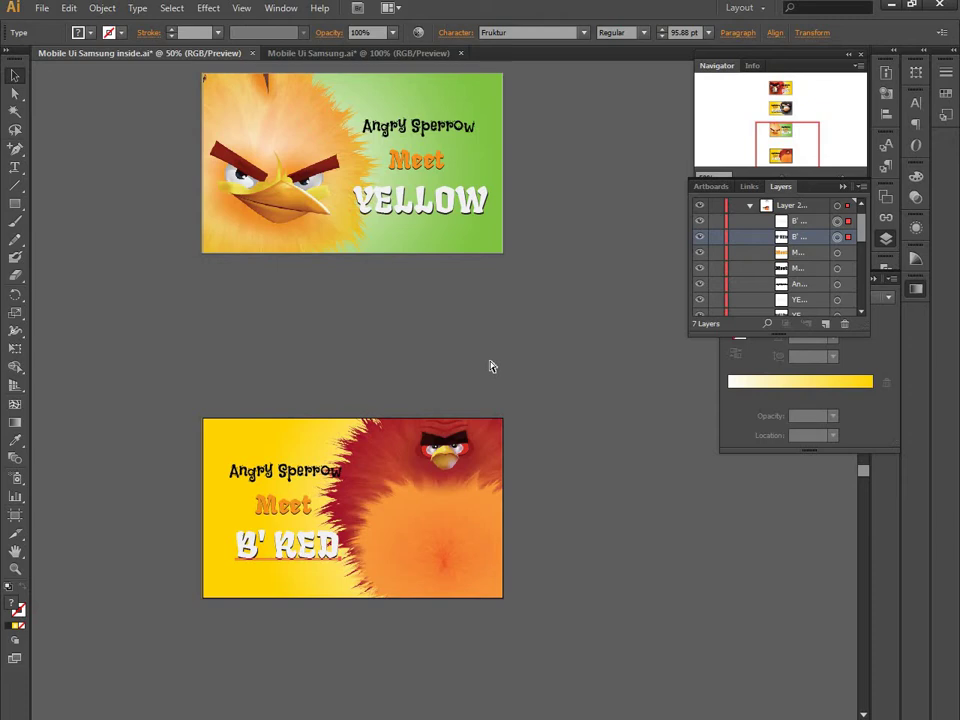
scroll(488, 366, down, 2)
scroll(482, 366, down, 1)
scroll(482, 366, up, 1)
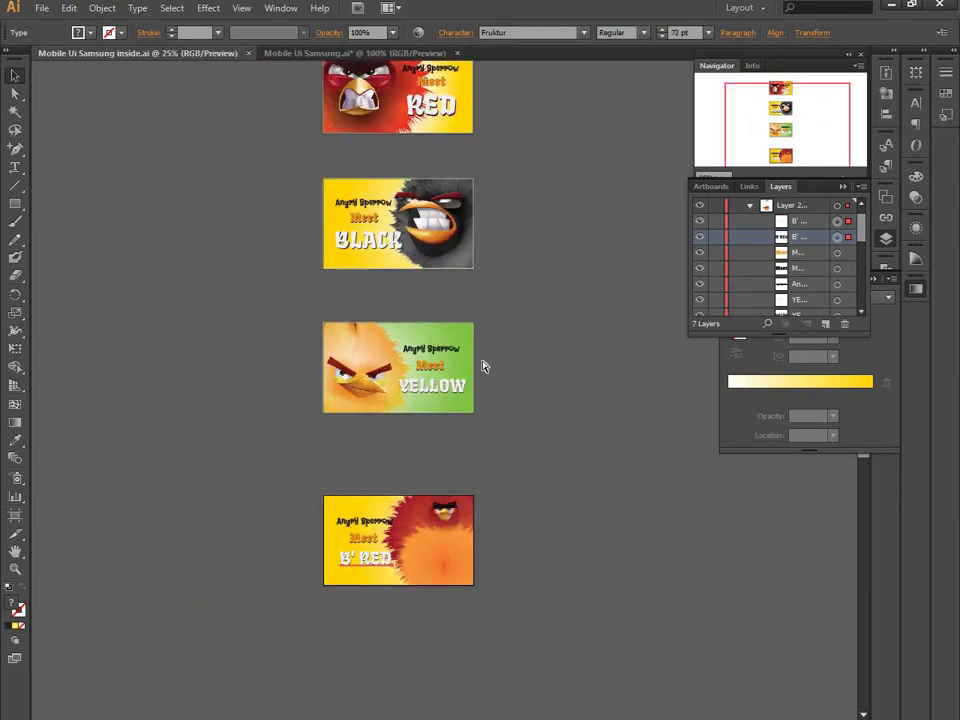
click(42, 8)
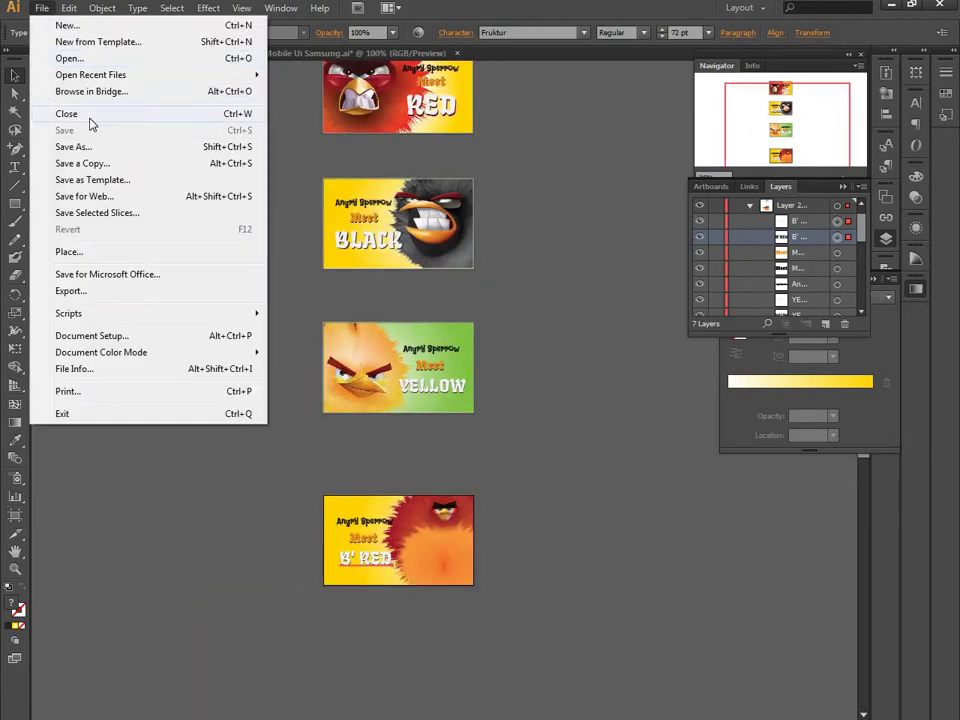
click(113, 292)
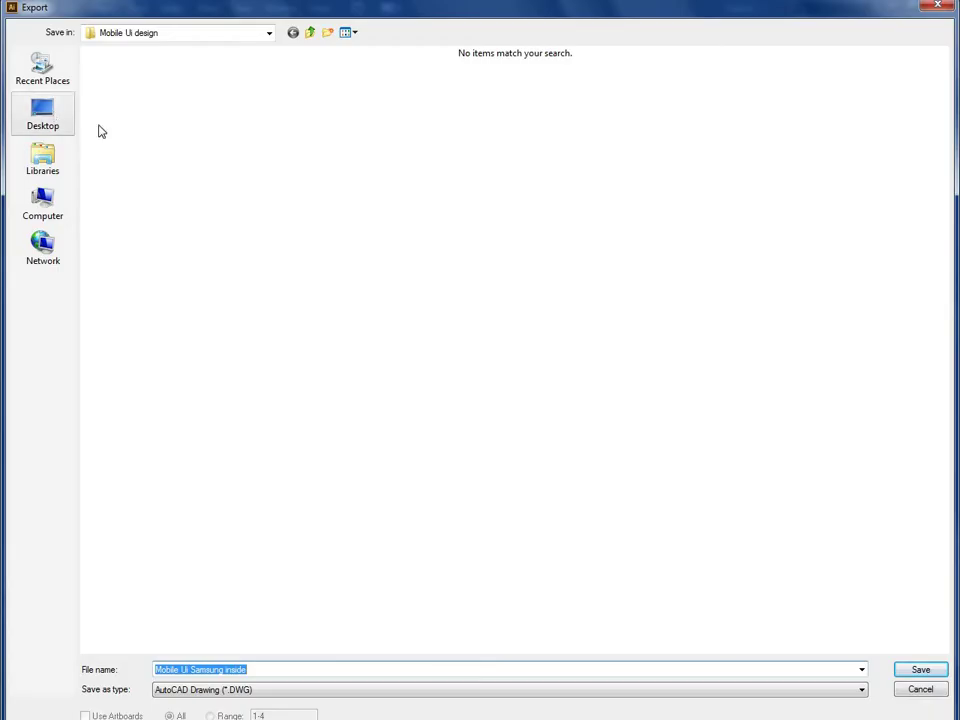
click(43, 112)
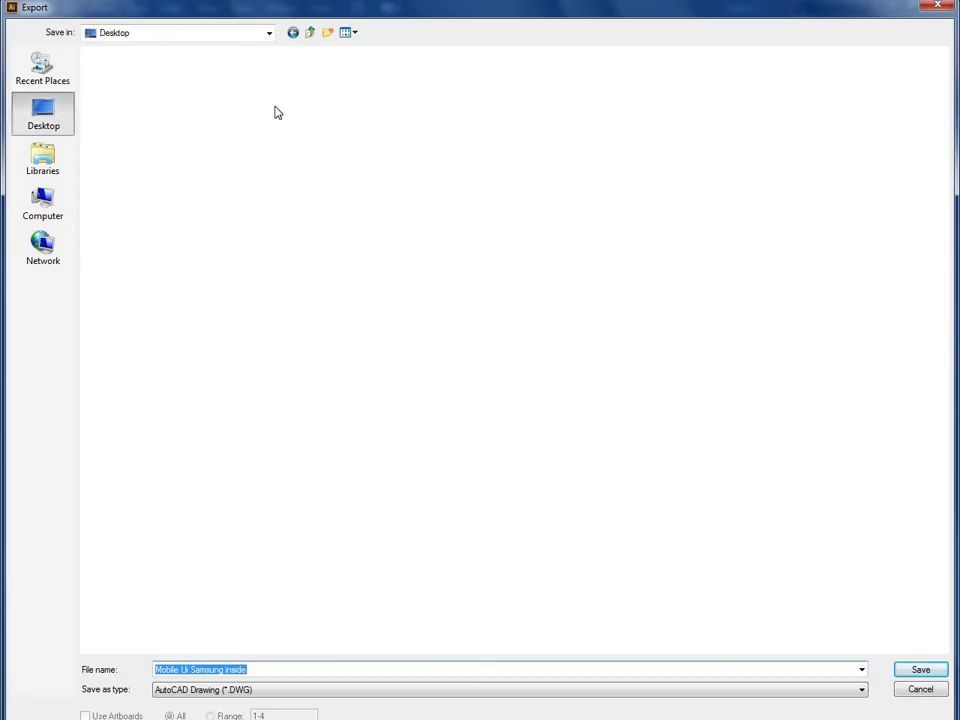
click(406, 690)
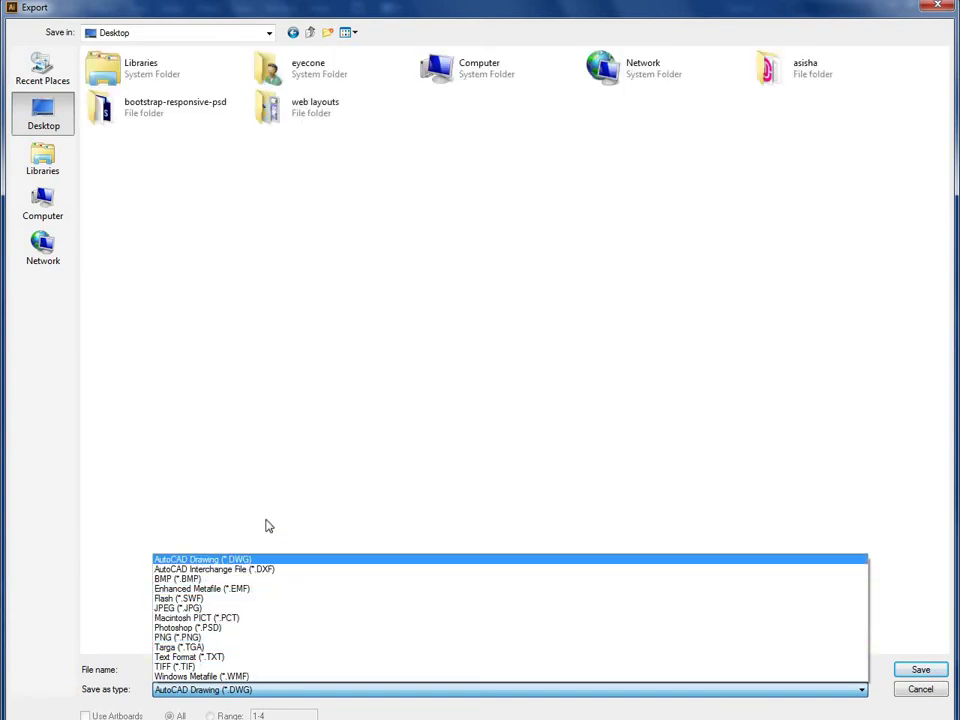
click(180, 610)
click(924, 671)
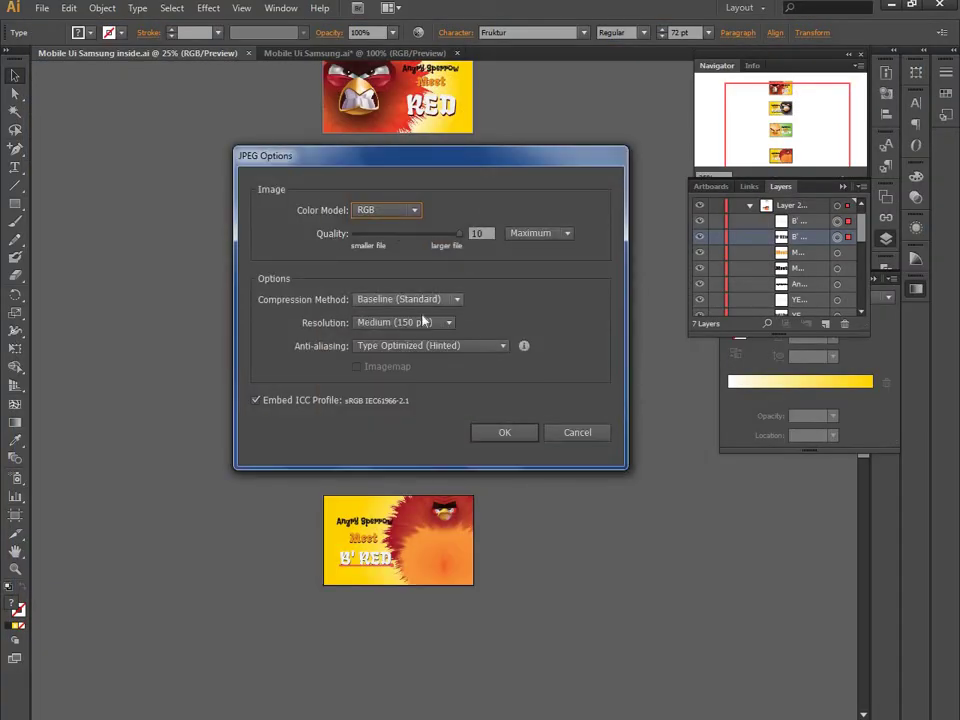
click(504, 432)
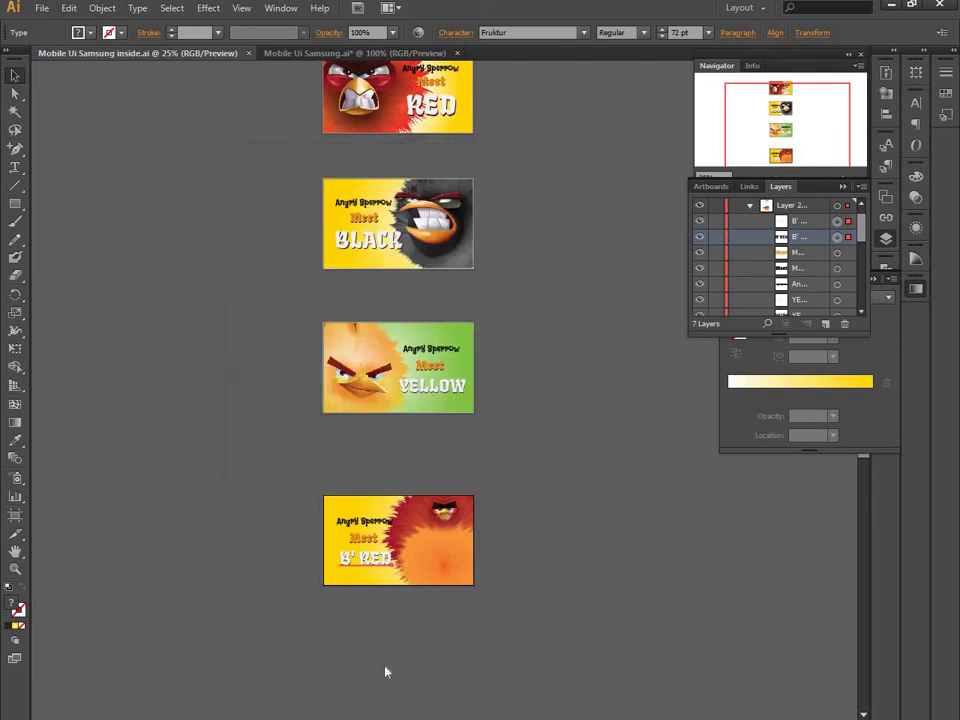